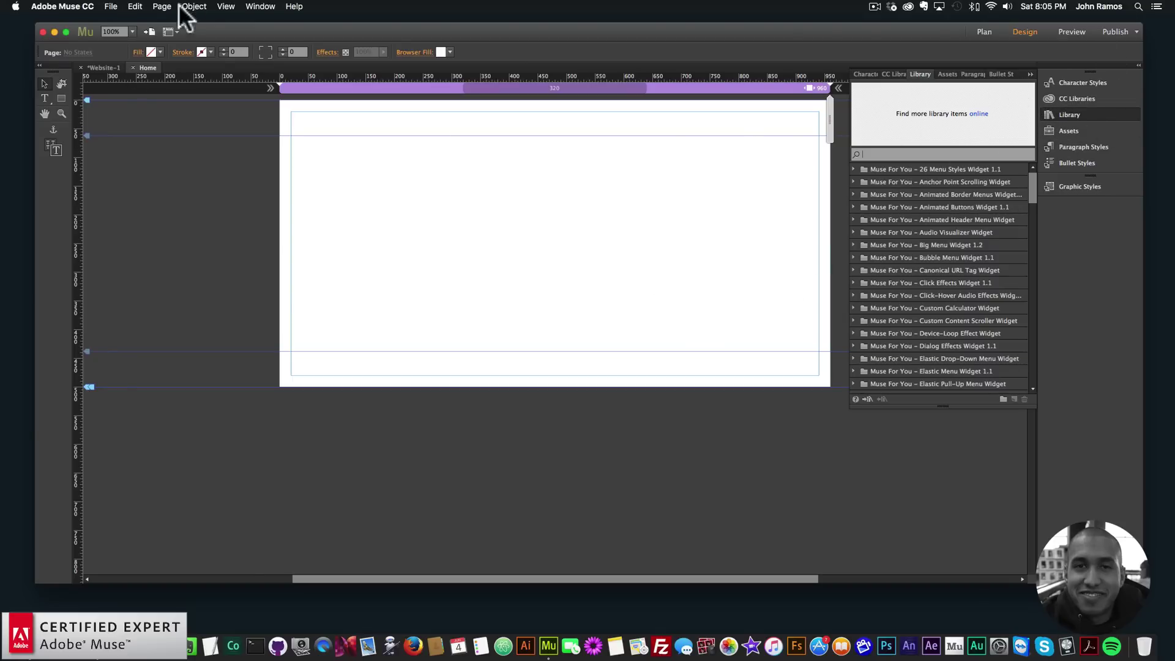
- Search the widget library for "rlg" and place the RLG – Add First widget just outside the page's upper-left corner
click(260, 6)
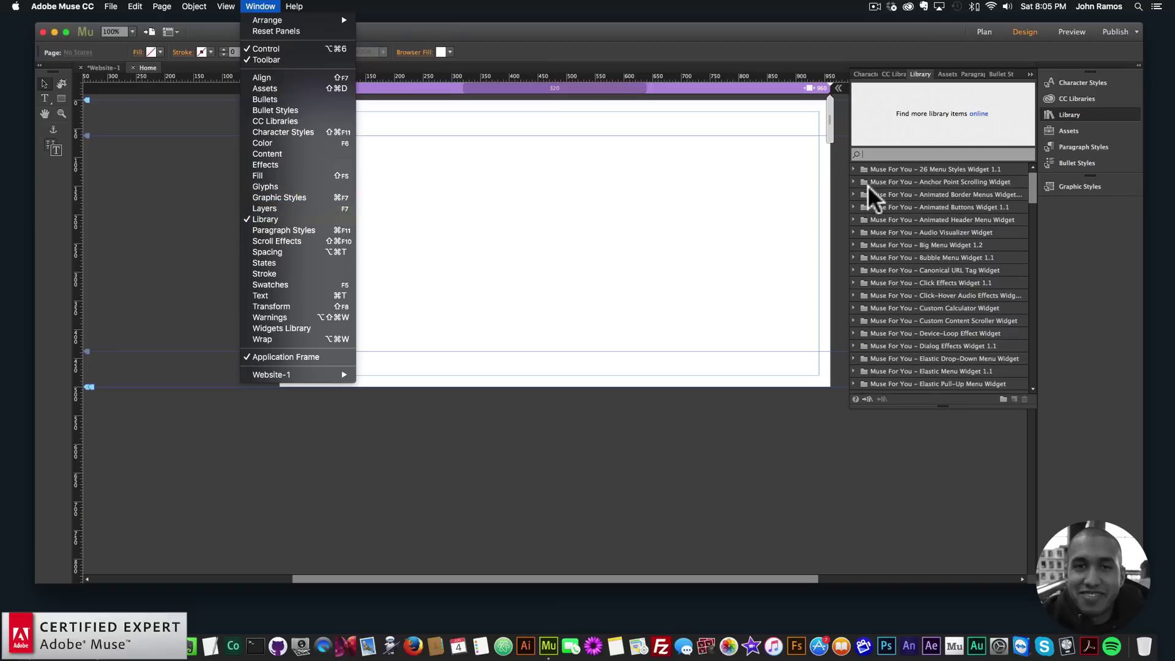
click(912, 153)
text(rlg)
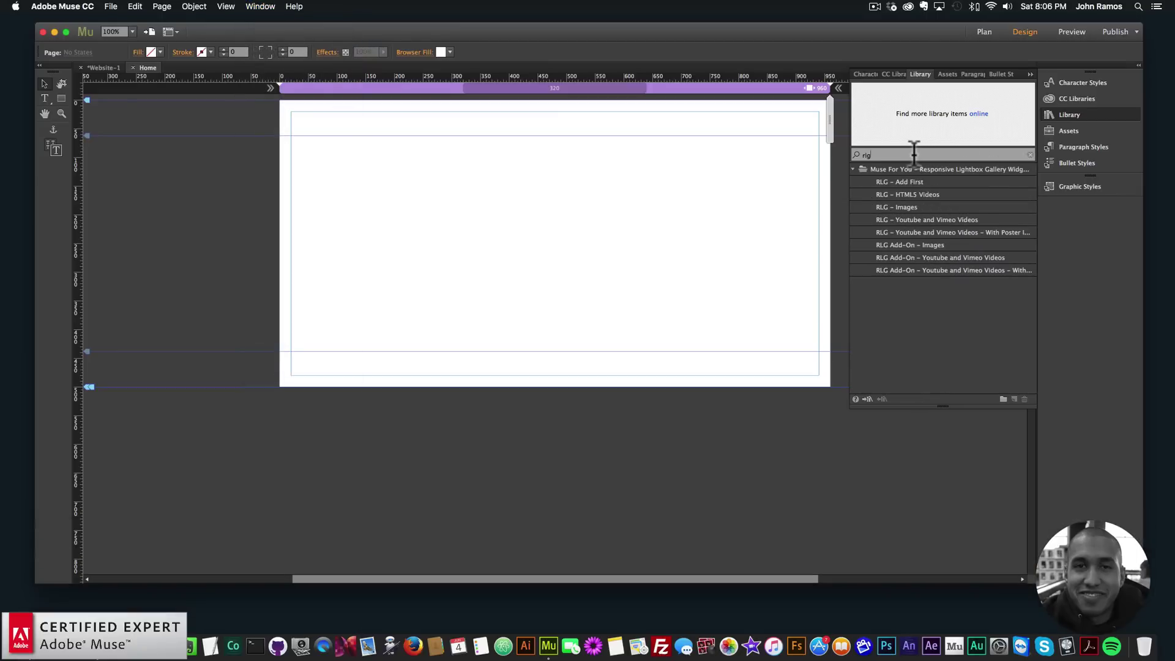
click(888, 181)
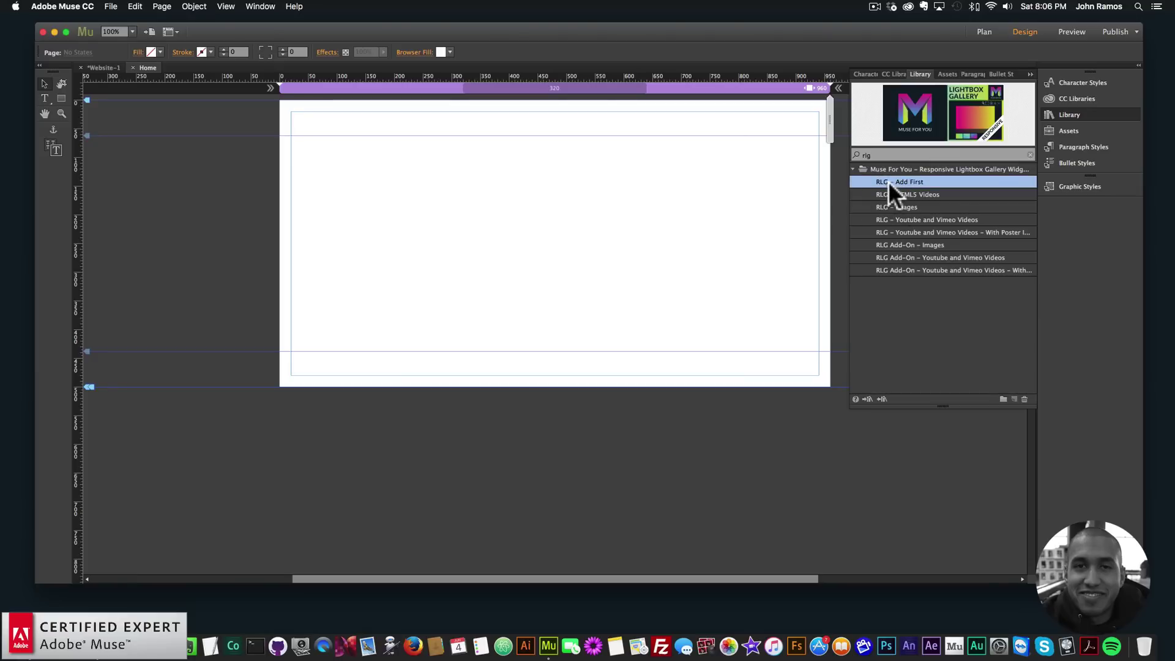
drag(915, 182, 261, 112)
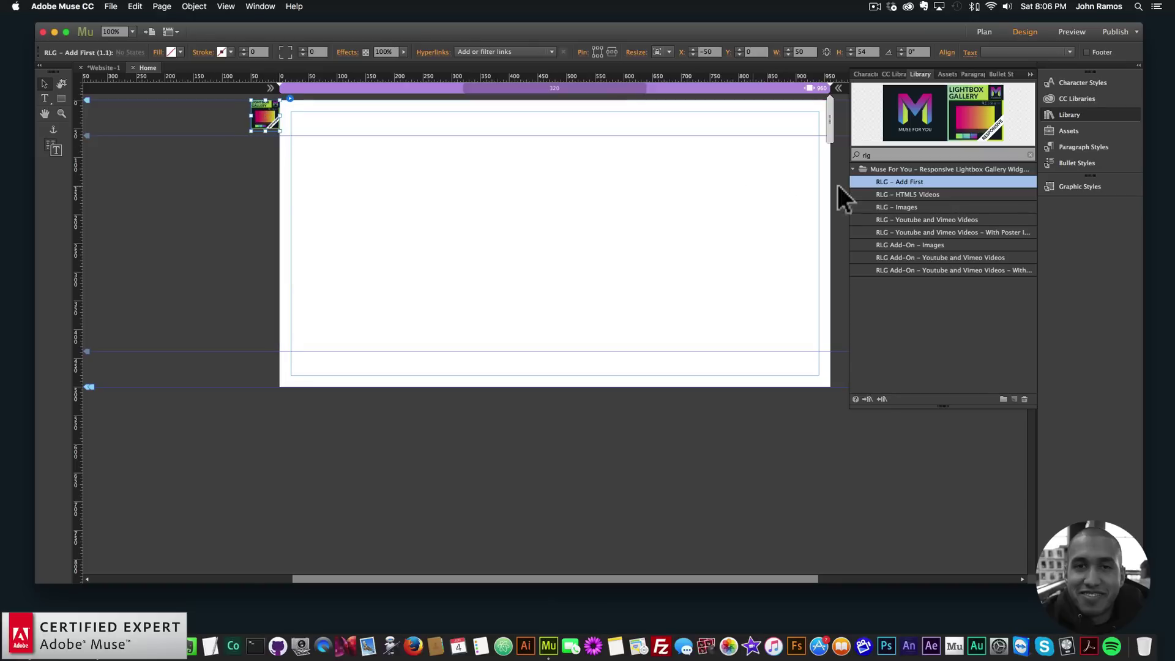
- Place the RLG – Images widget on the page and set its number of images to 12
click(912, 207)
drag(905, 205, 407, 147)
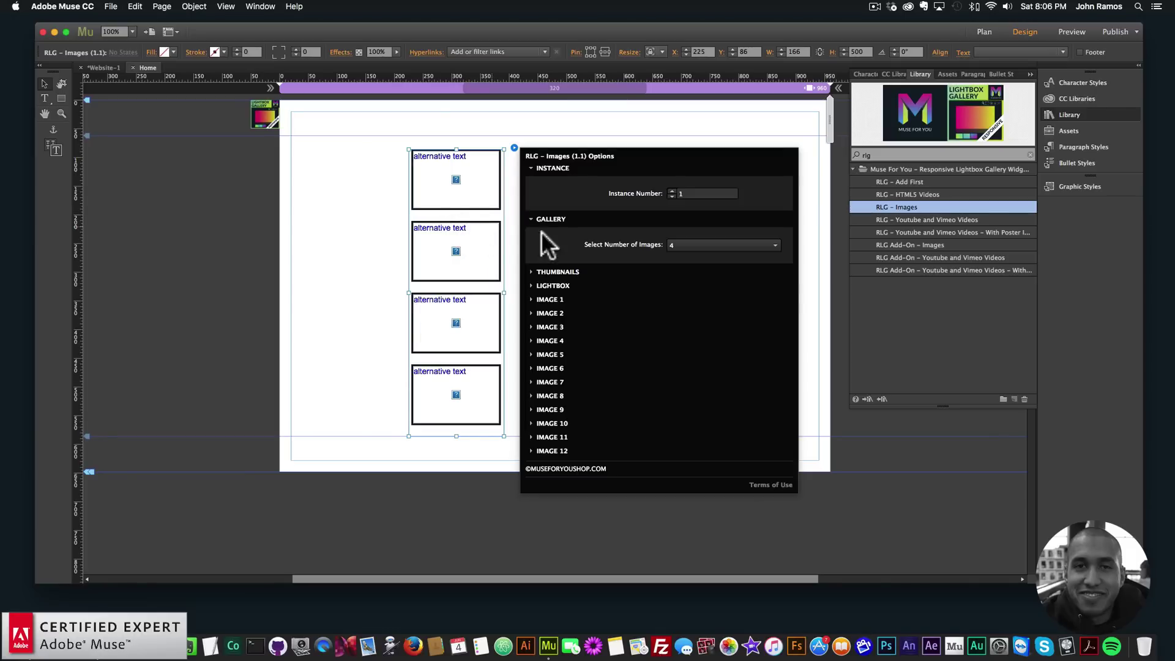
click(557, 271)
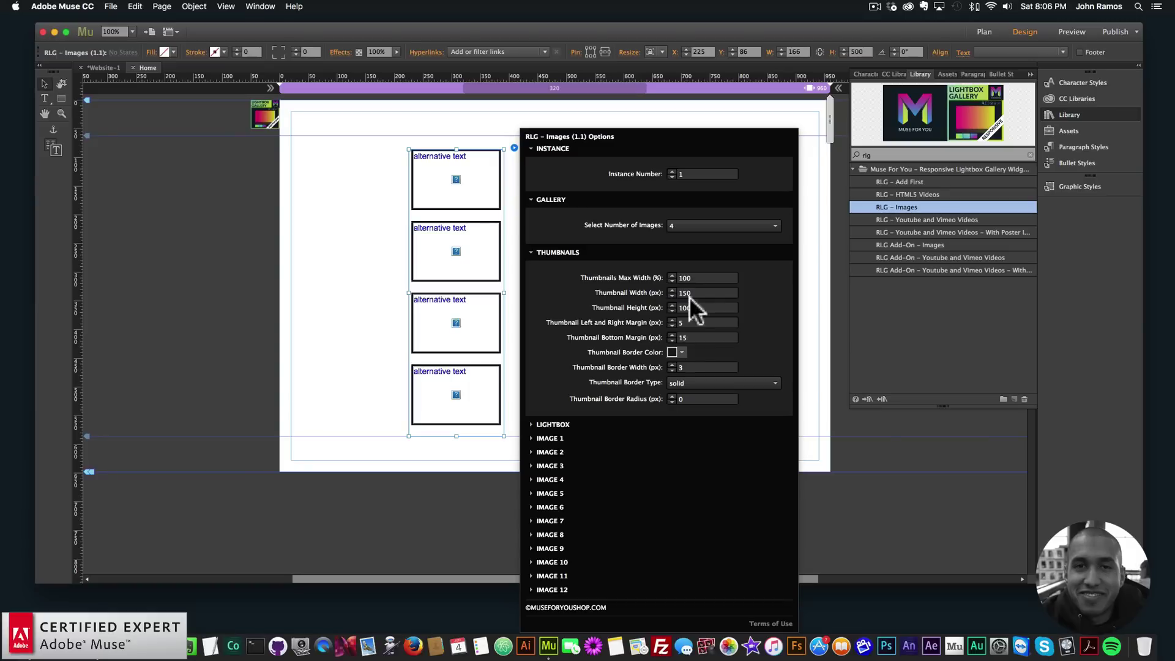
click(699, 225)
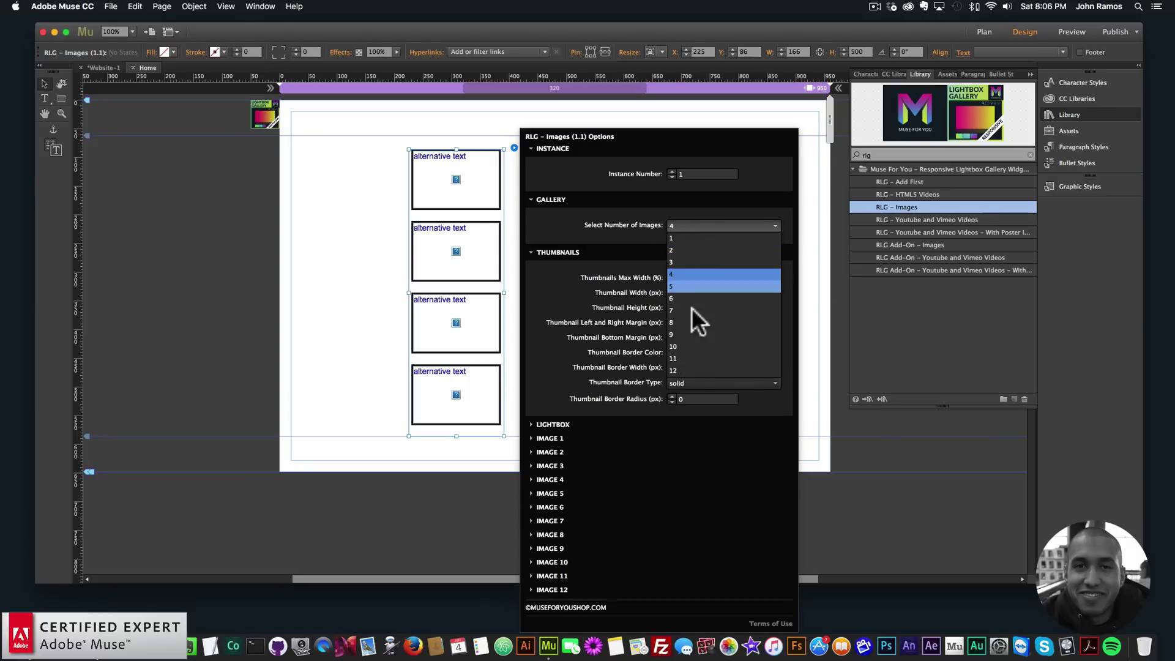
click(687, 369)
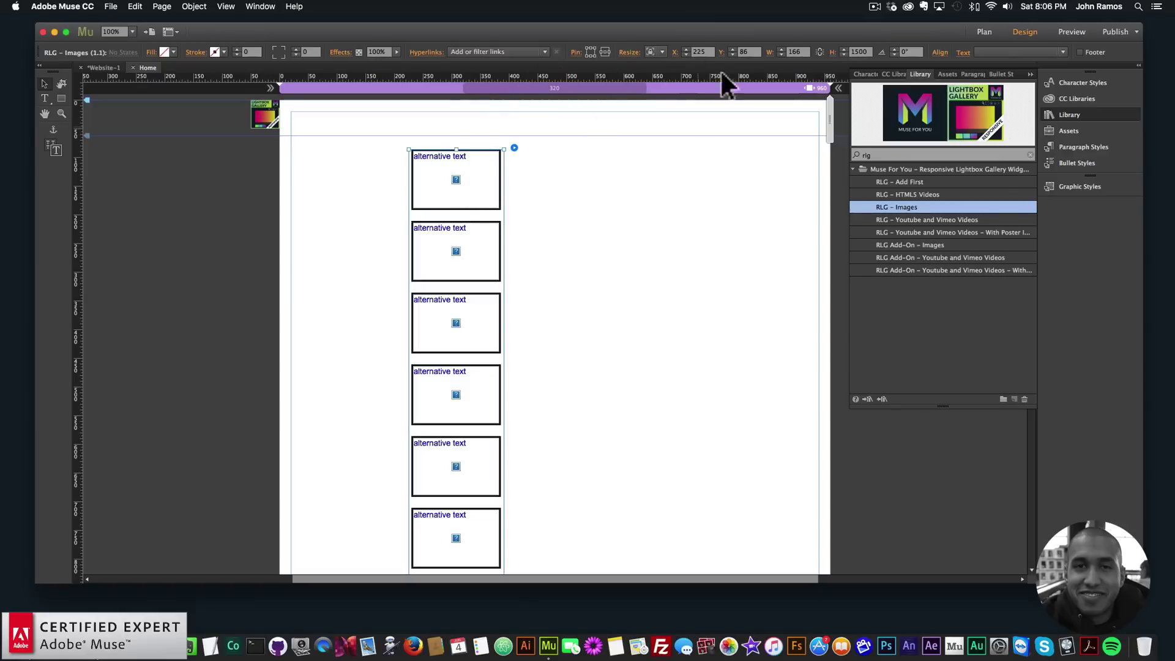
- Make the image gallery stretch across the full browser width and center its thumbnails
click(662, 51)
click(677, 102)
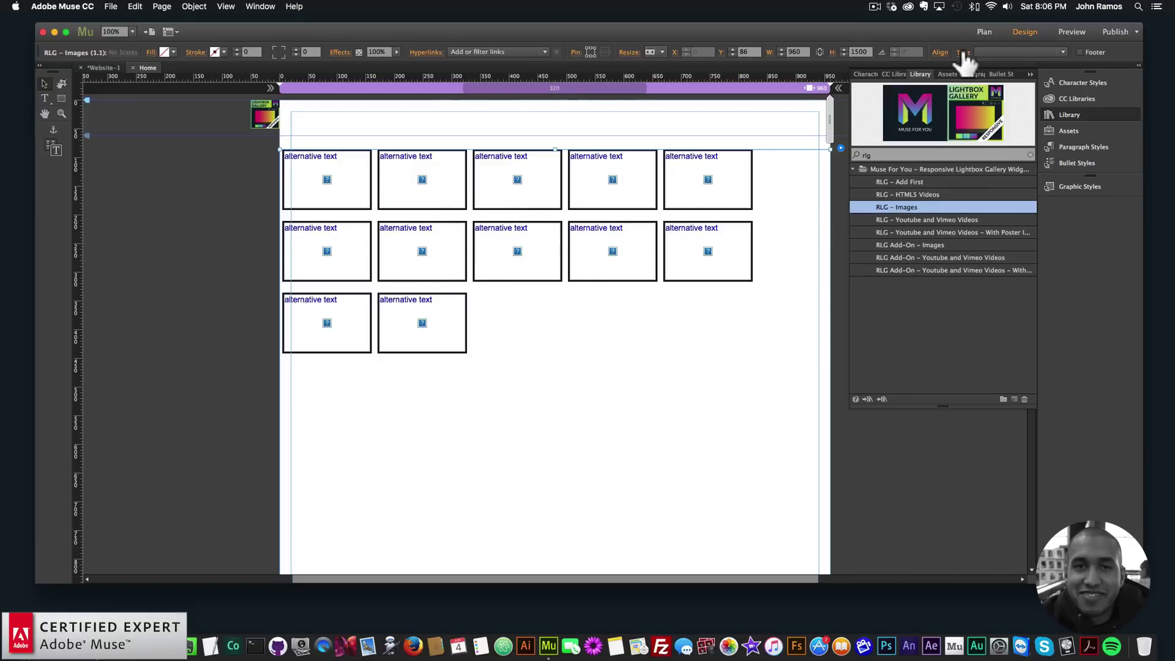
click(962, 52)
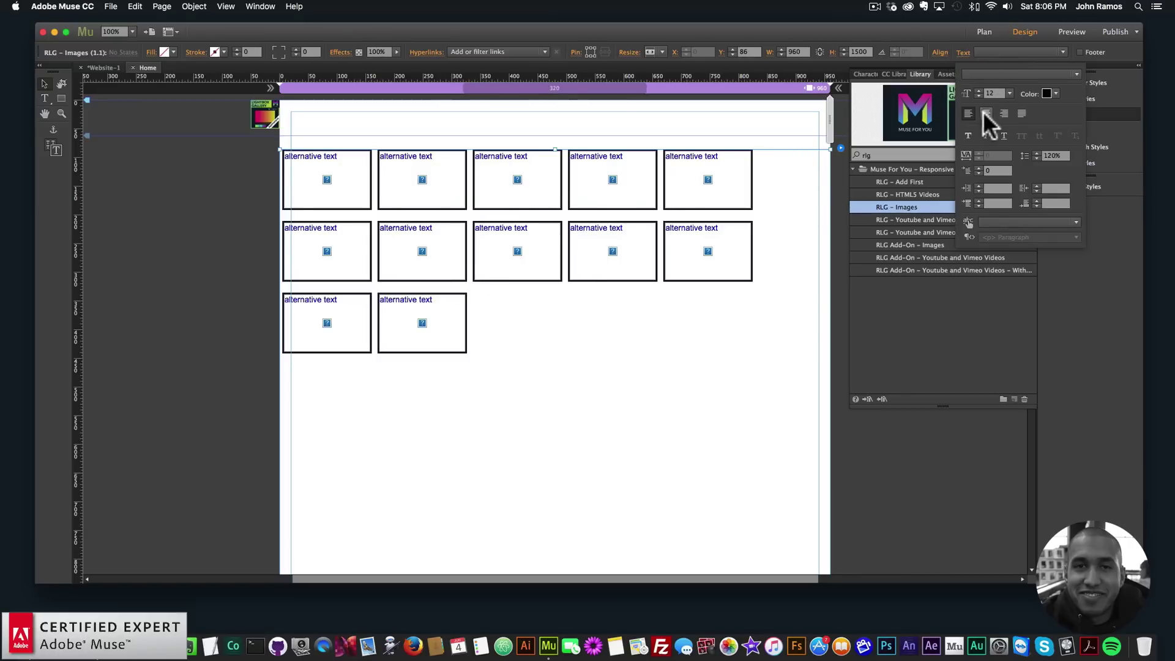
click(985, 113)
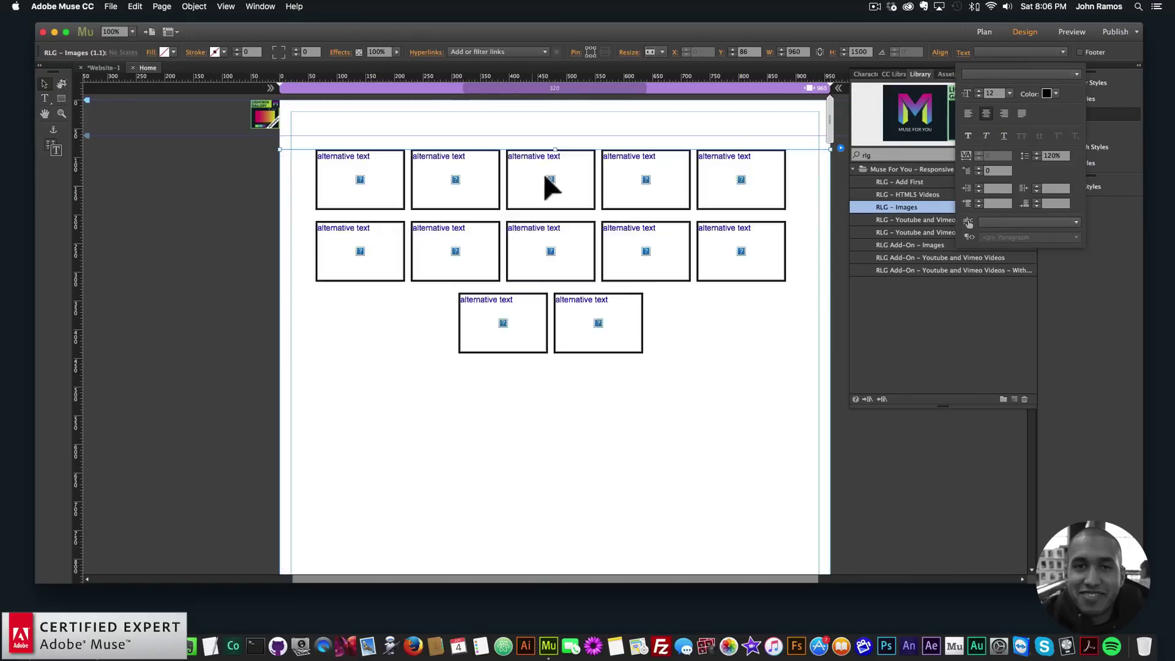
- Preview the page in the browser, check how the gallery reflows in a wider window, and return to Adobe Muse
click(110, 6)
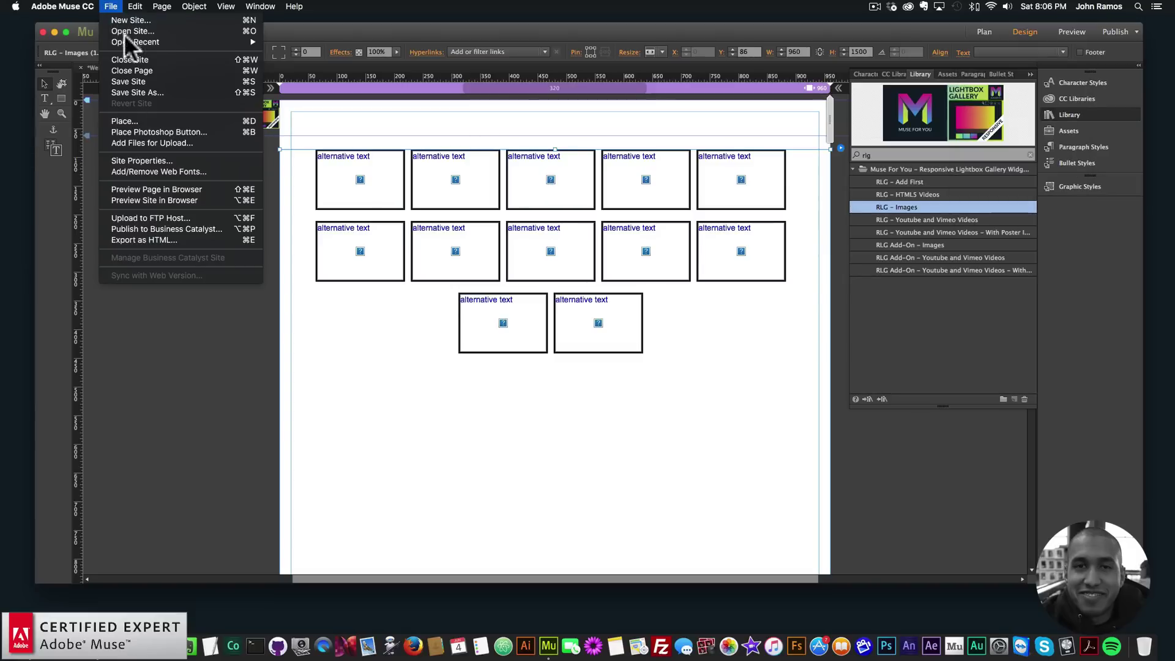
click(151, 186)
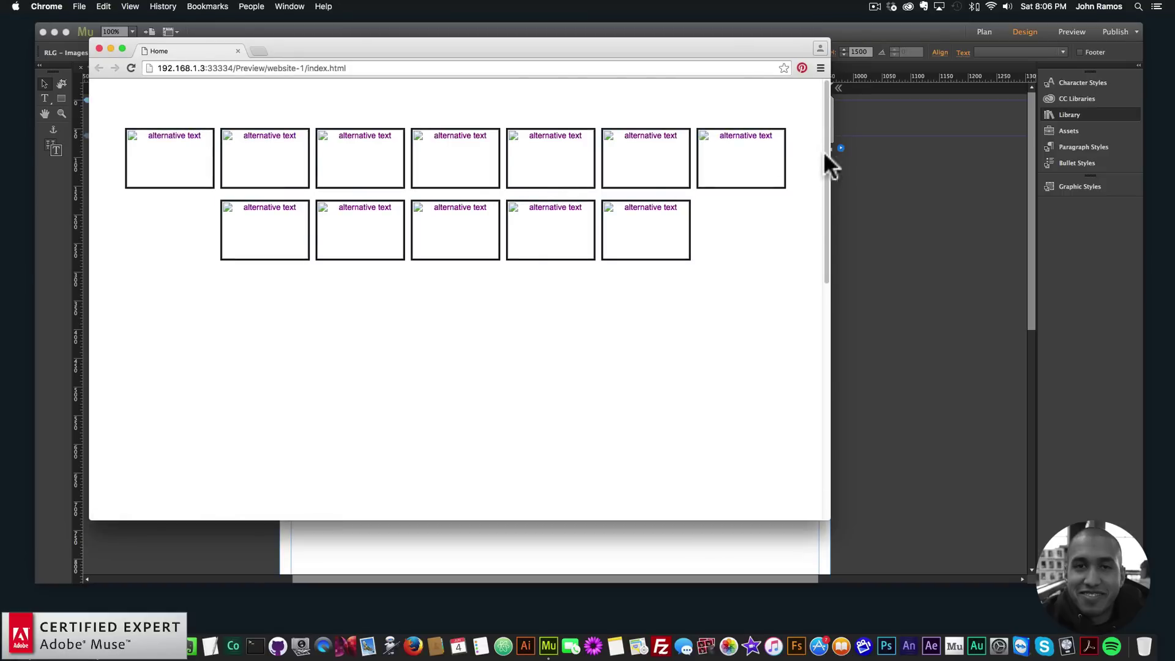
drag(830, 163, 999, 220)
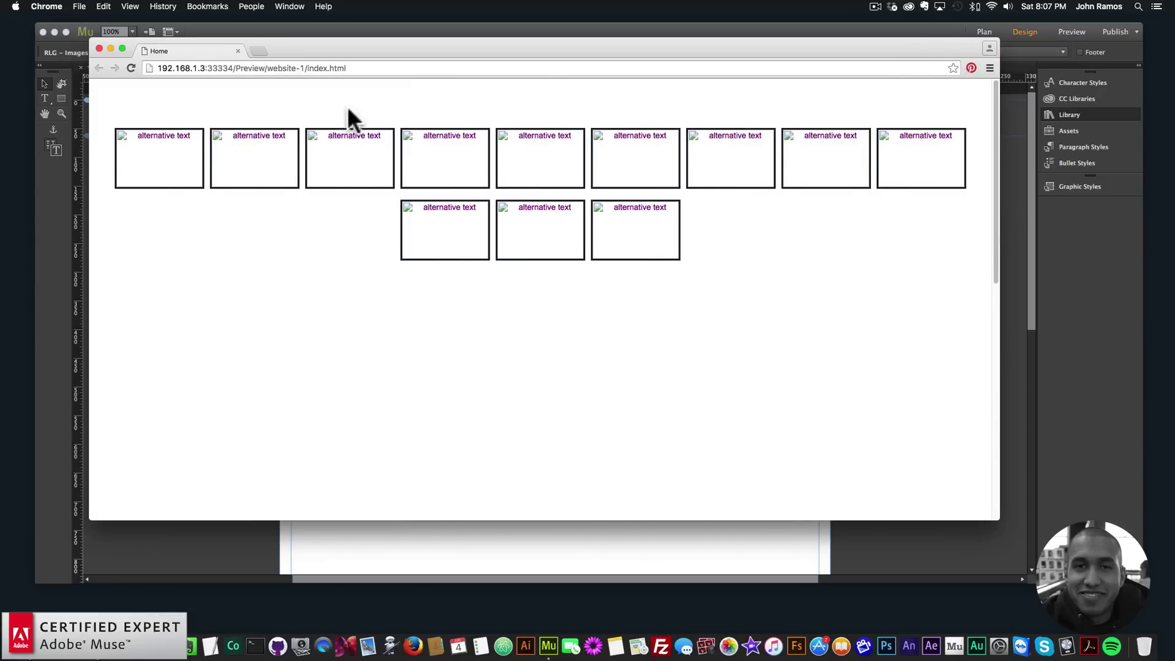
click(239, 533)
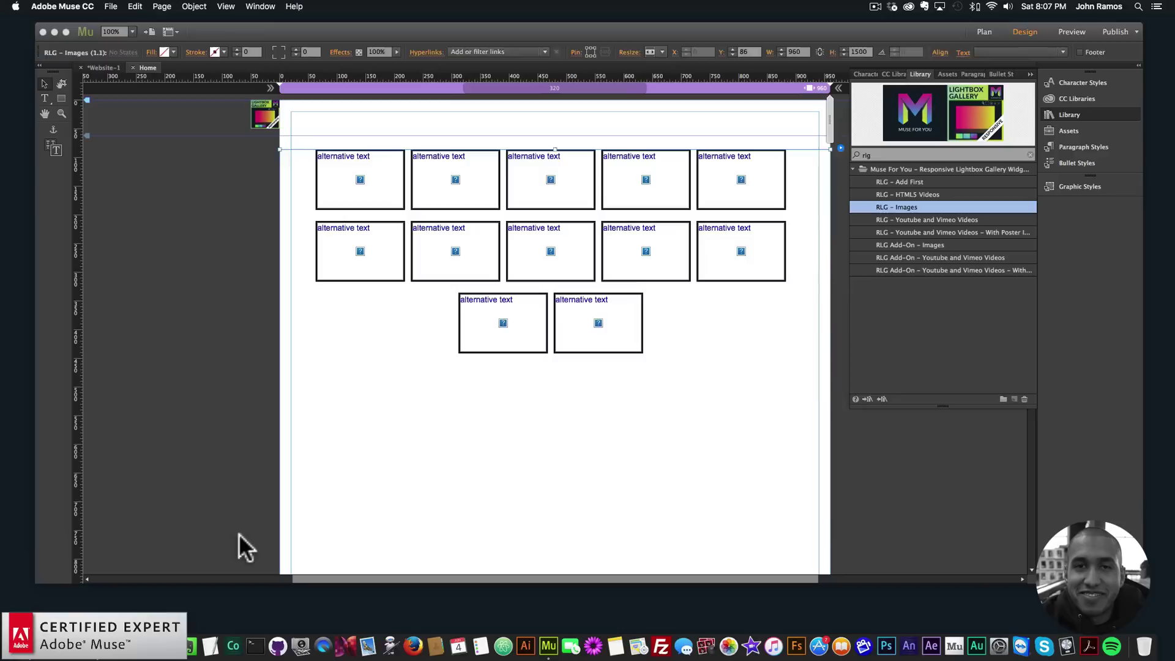
- Set the gallery's Thumbnails Max Width to 50%
click(840, 148)
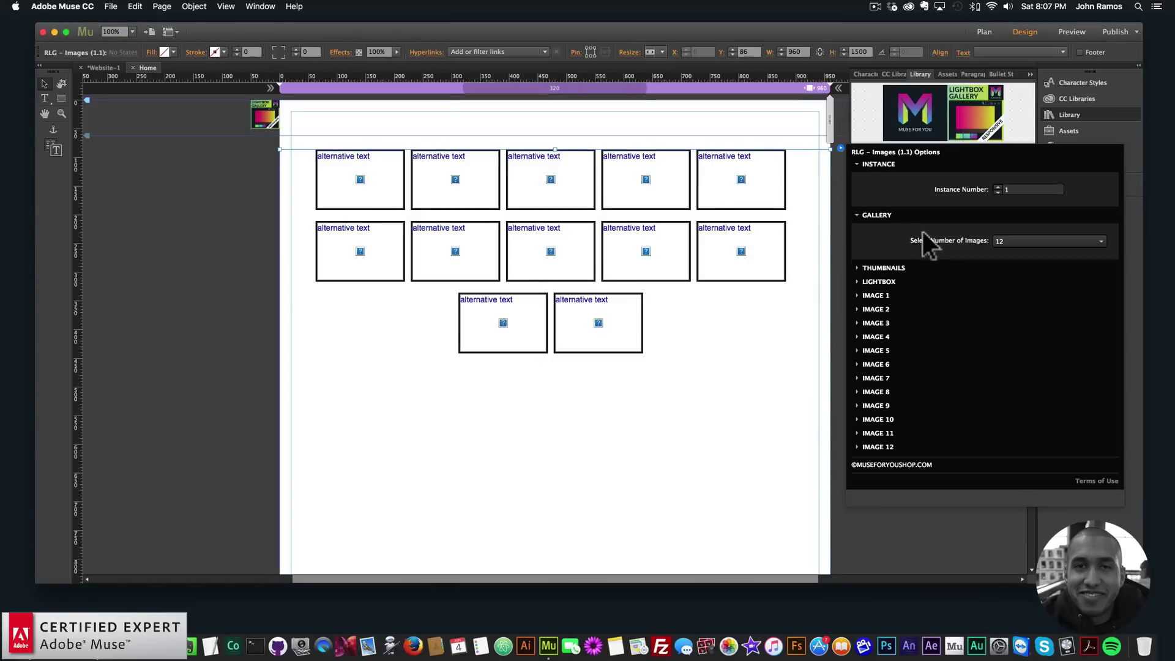
click(884, 267)
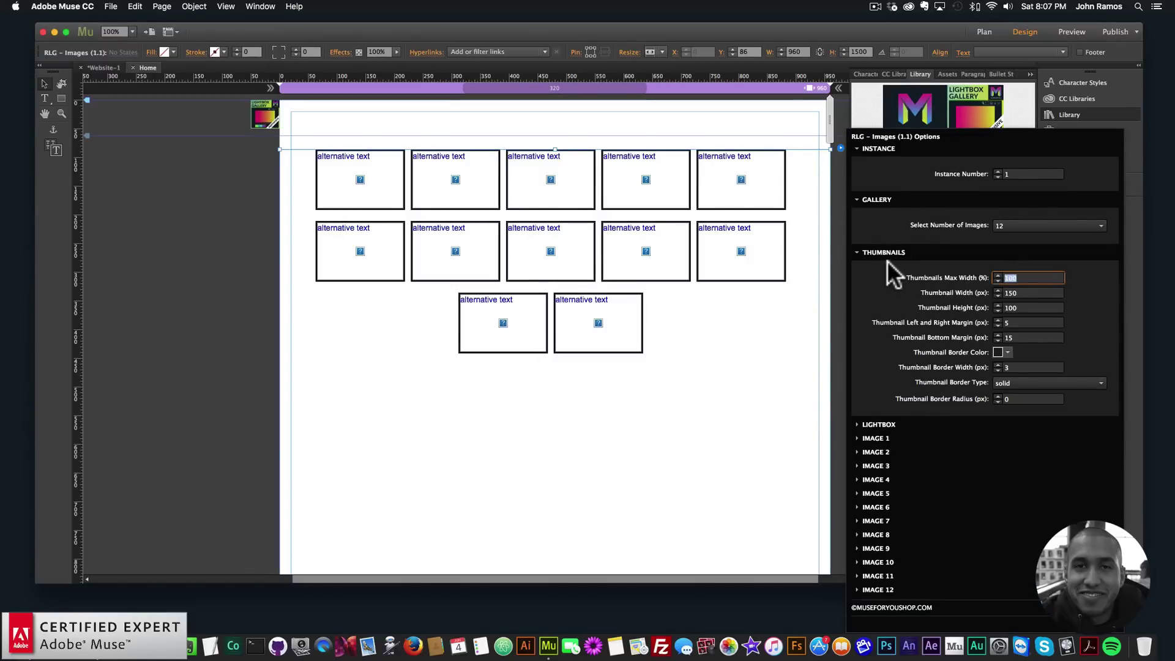
text(50)
key(Return)
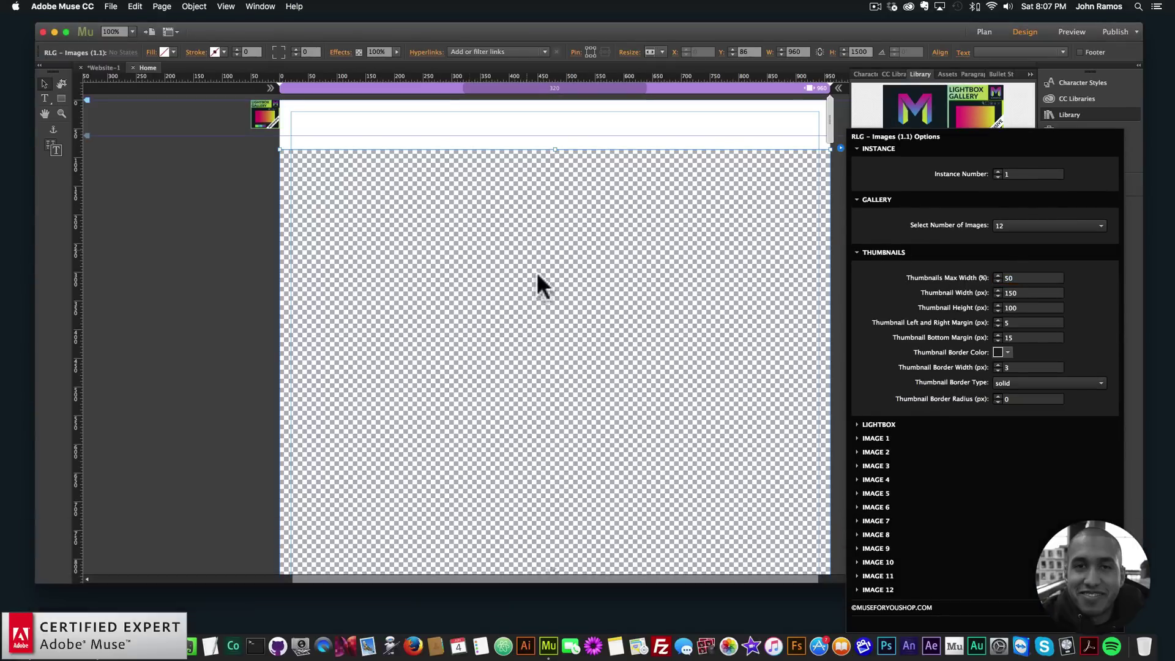
- Shorten the gallery widget's frame from its lower edge to remove the empty space below the thumbnails
scroll(536, 269, down, 5)
scroll(541, 301, down, 5)
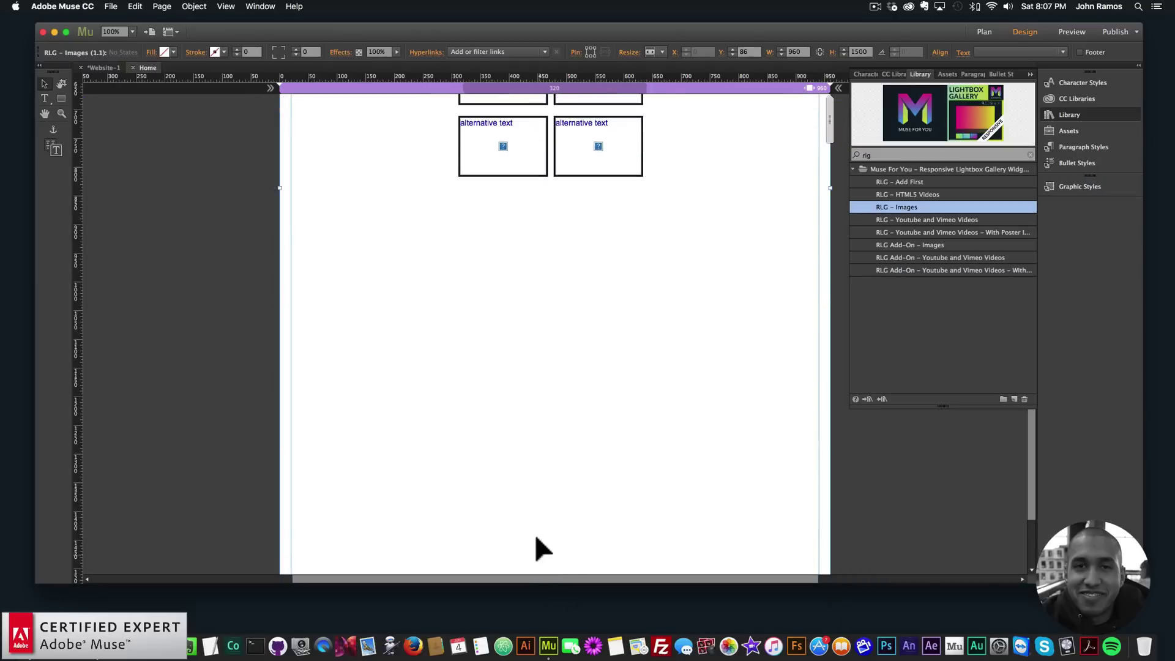
drag(553, 521, 589, 224)
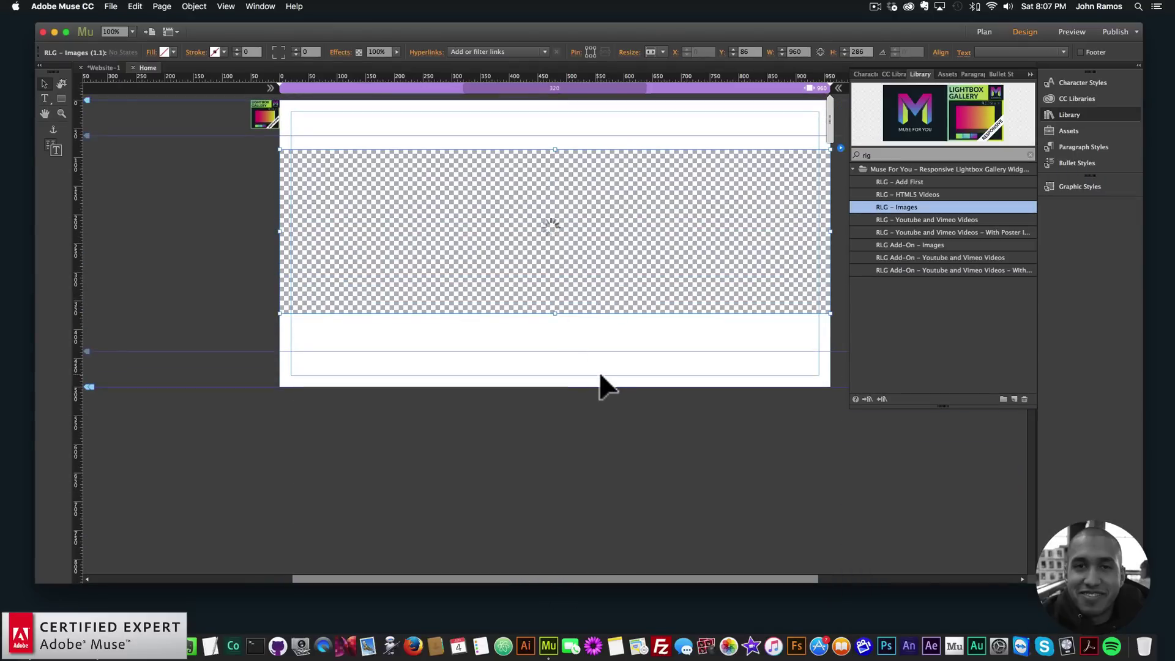
click(329, 257)
scroll(428, 263, down, 3)
scroll(398, 284, up, 3)
- Preview the narrowed gallery in the browser, check its layout while resizing the window, and return to Adobe Muse
click(110, 6)
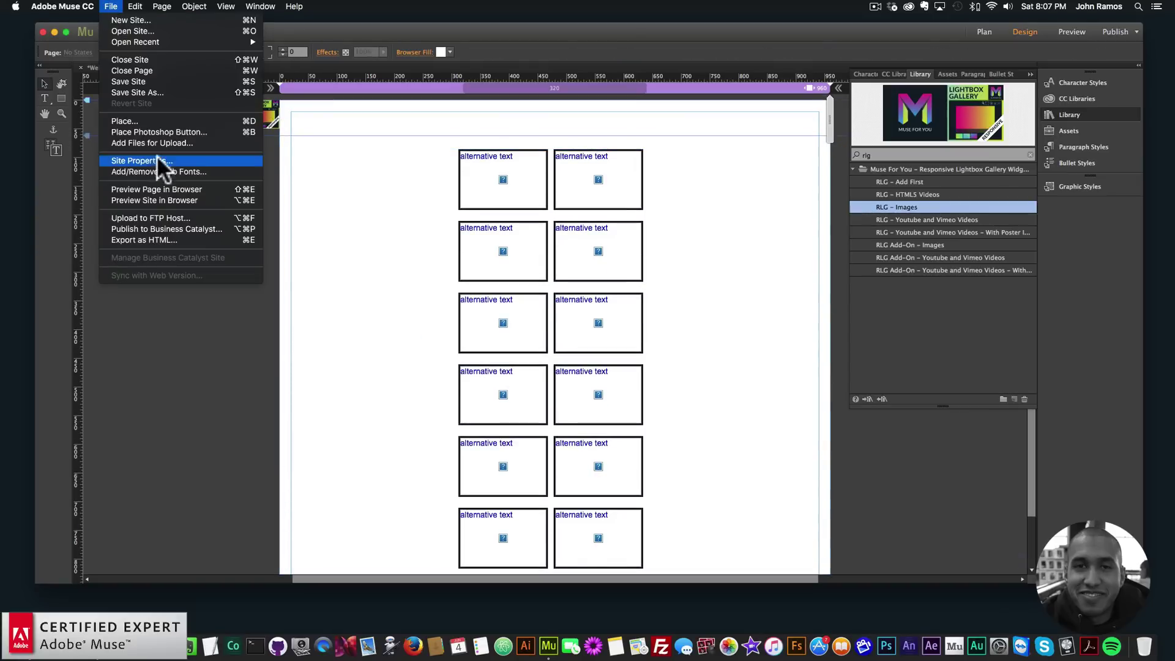
click(151, 190)
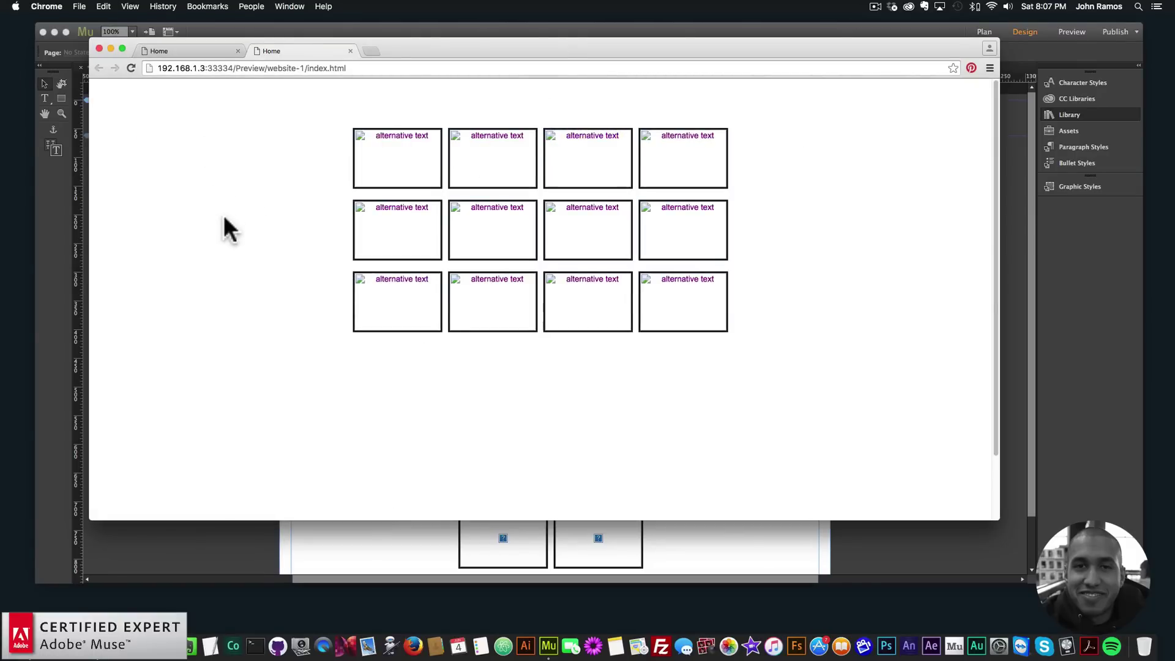
drag(1000, 207, 1029, 193)
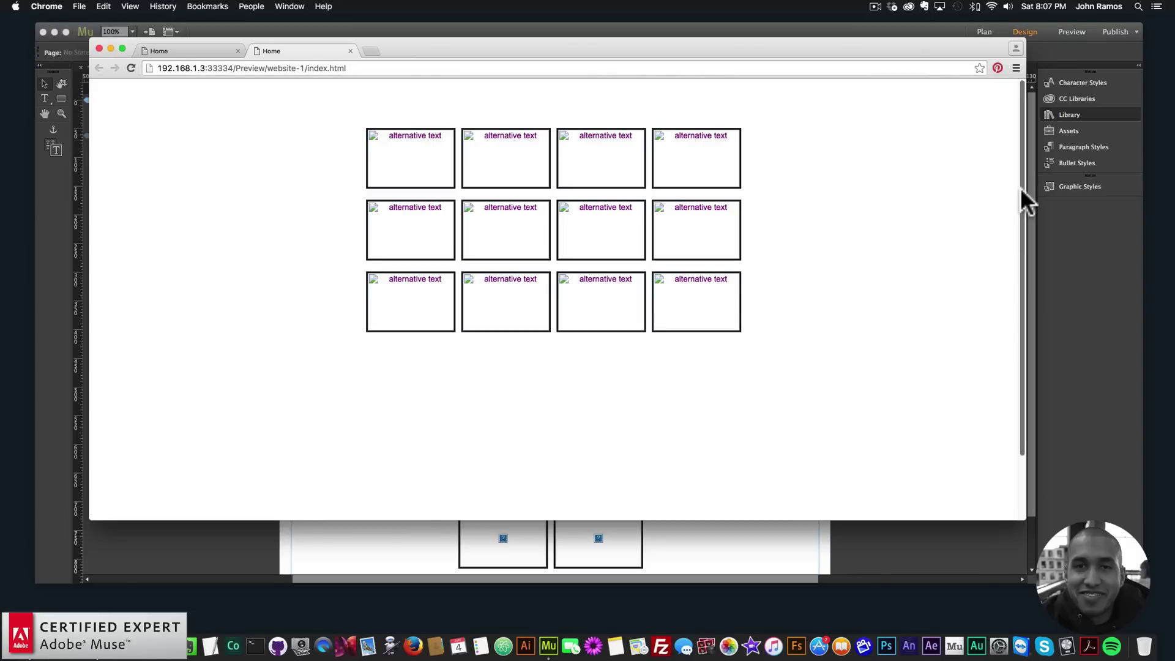
drag(1026, 202, 1029, 175)
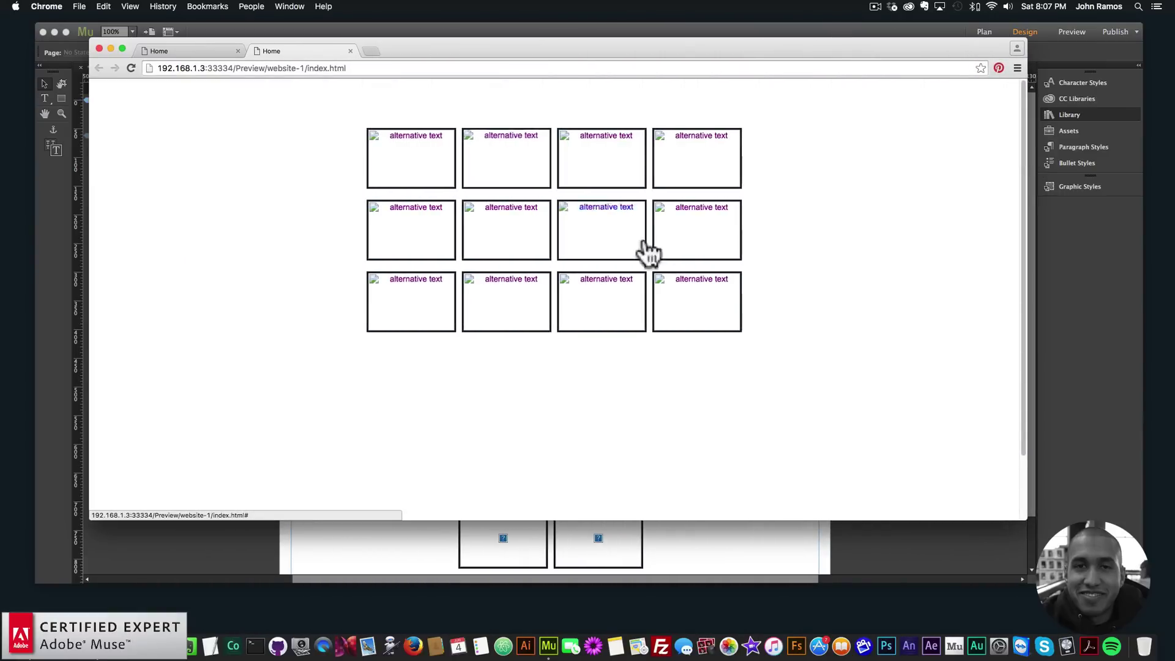
click(197, 543)
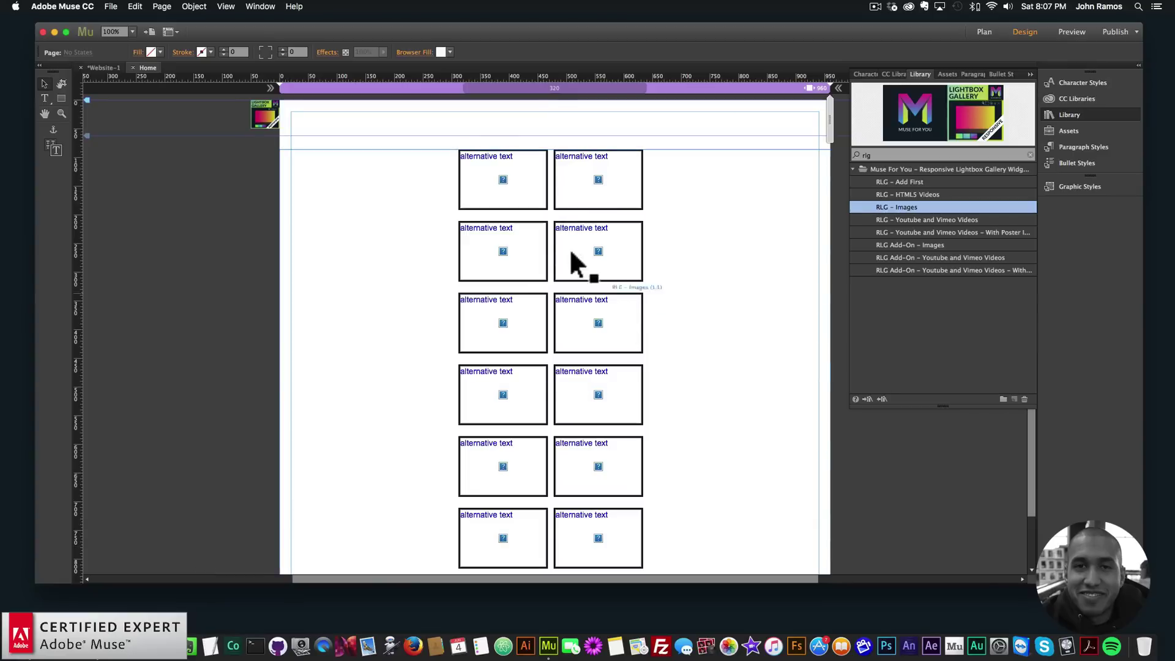
- Assign muse-for-you-image-7.jpeg to Image 1 of the gallery
click(840, 148)
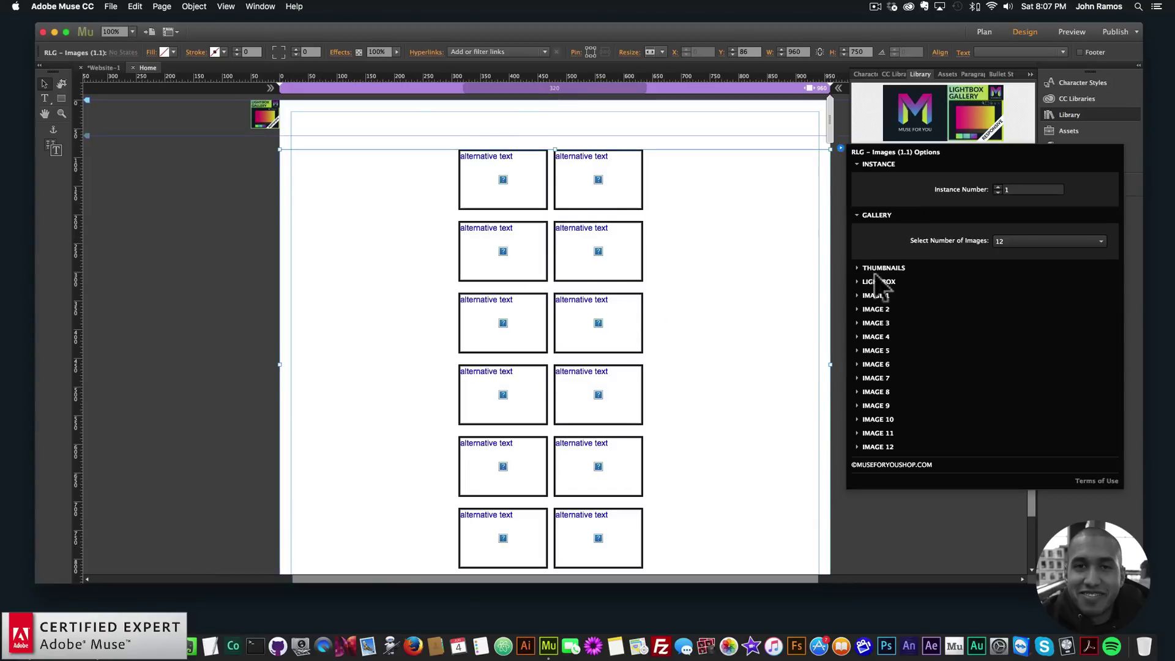
click(882, 267)
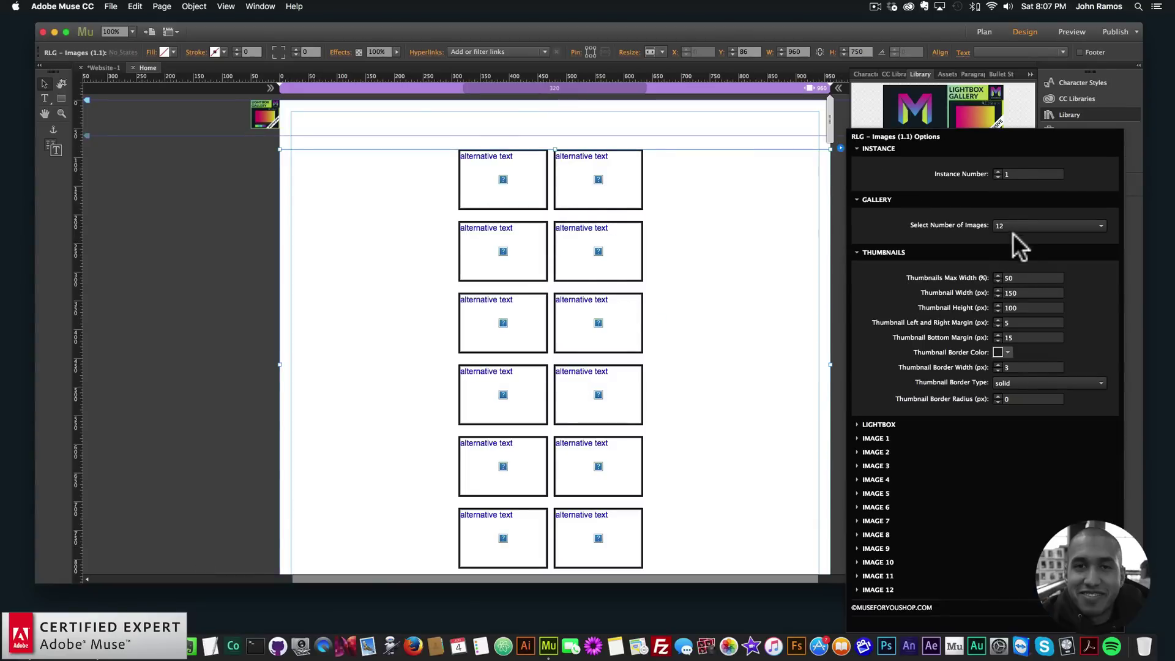
click(875, 436)
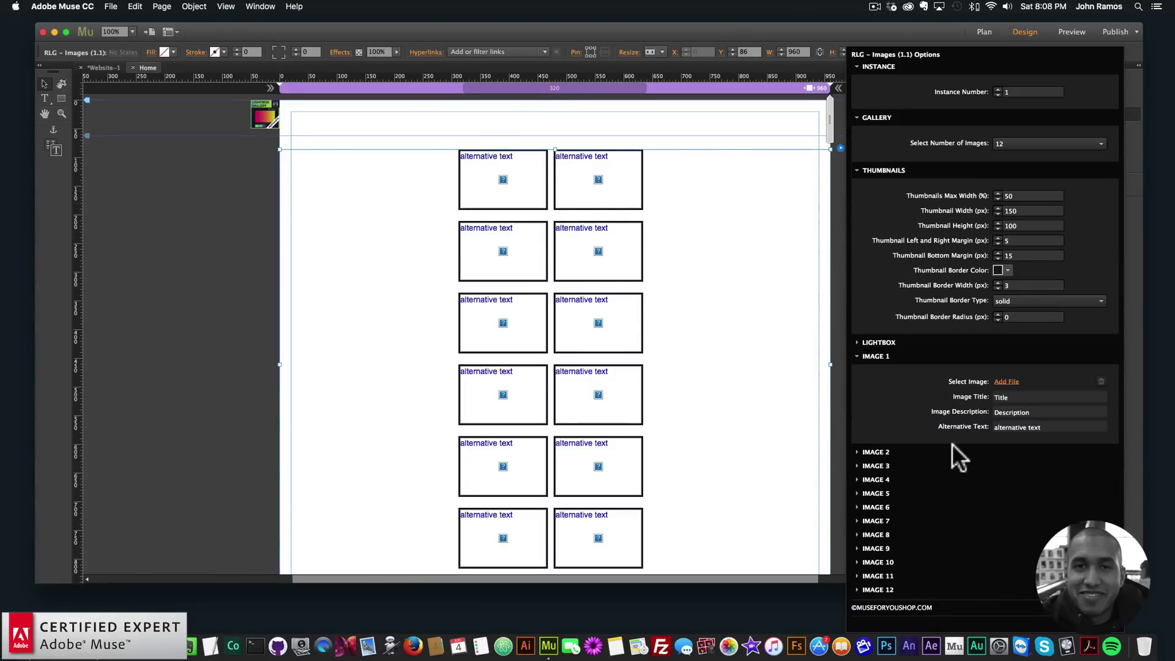
click(1001, 376)
double_click(554, 167)
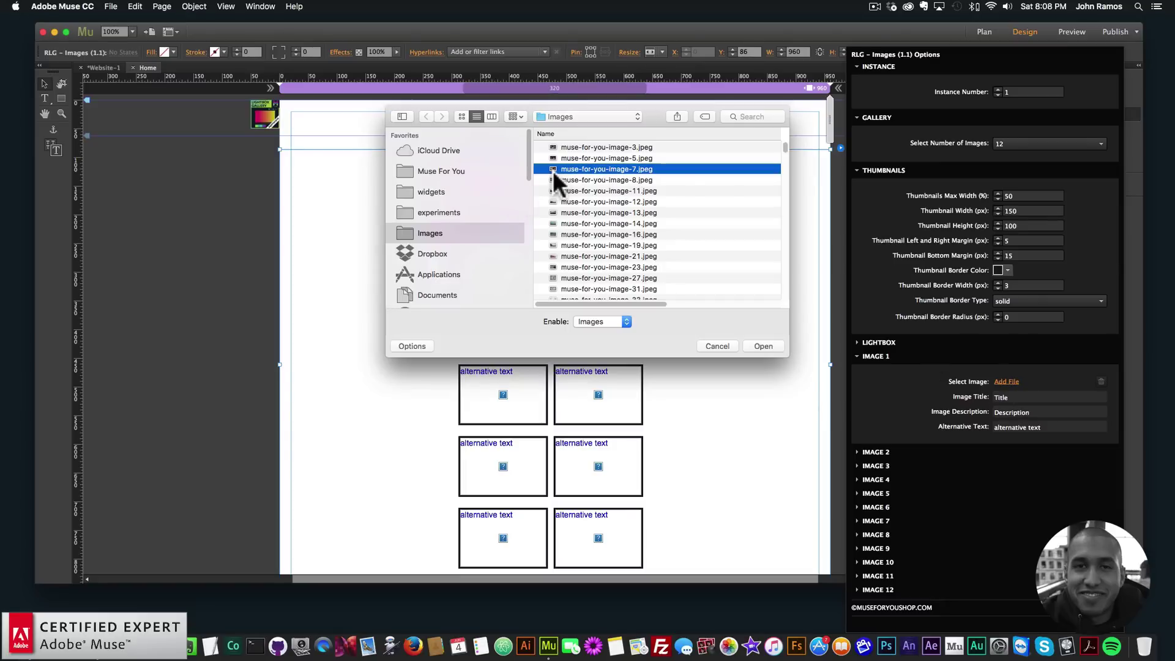
- Assign muse-for-you-image-21.jpeg to Image 2 and muse-for-you-image-19.jpeg to Image 3 of the gallery
click(870, 452)
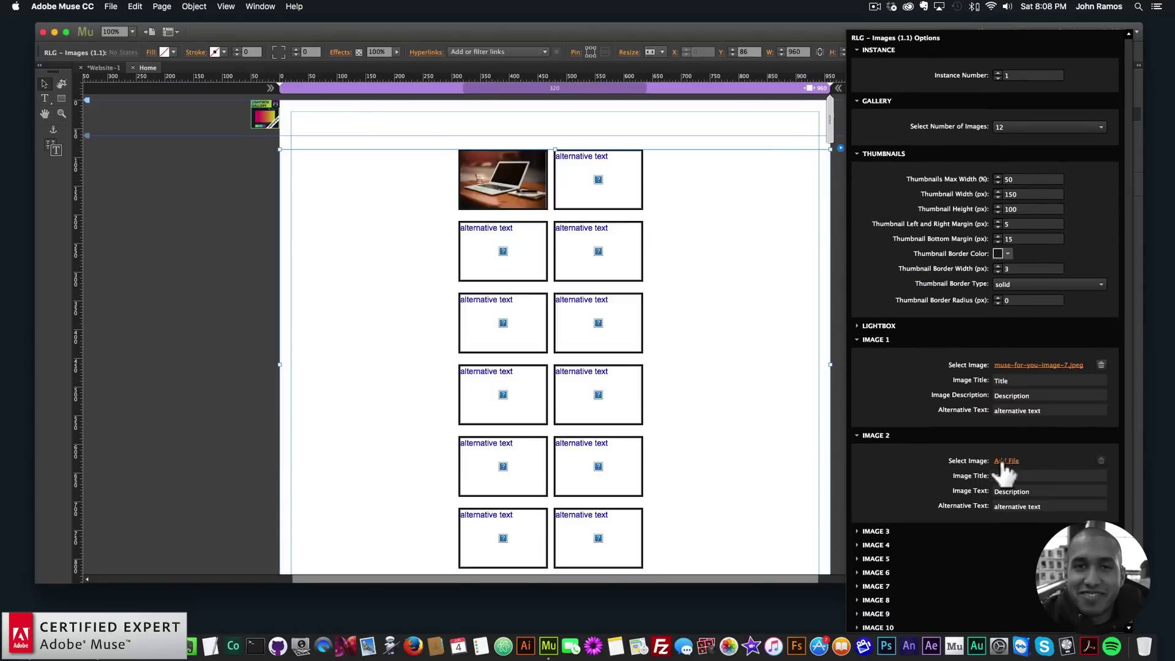
click(1006, 460)
click(590, 256)
double_click(591, 255)
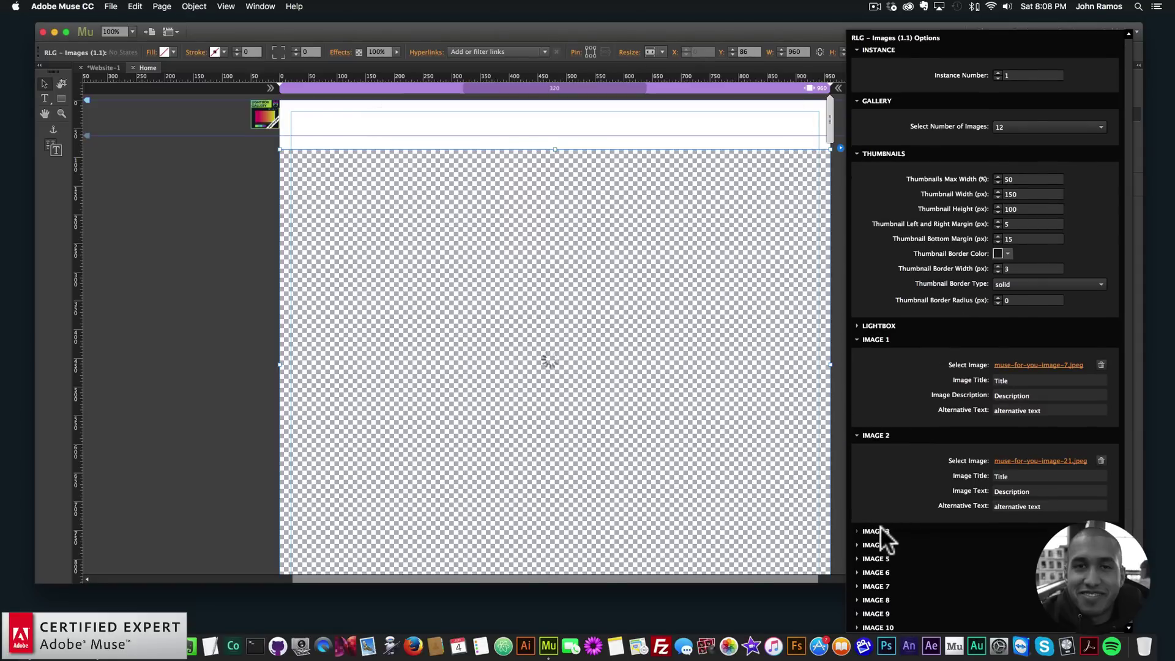
click(875, 531)
click(1006, 556)
double_click(574, 245)
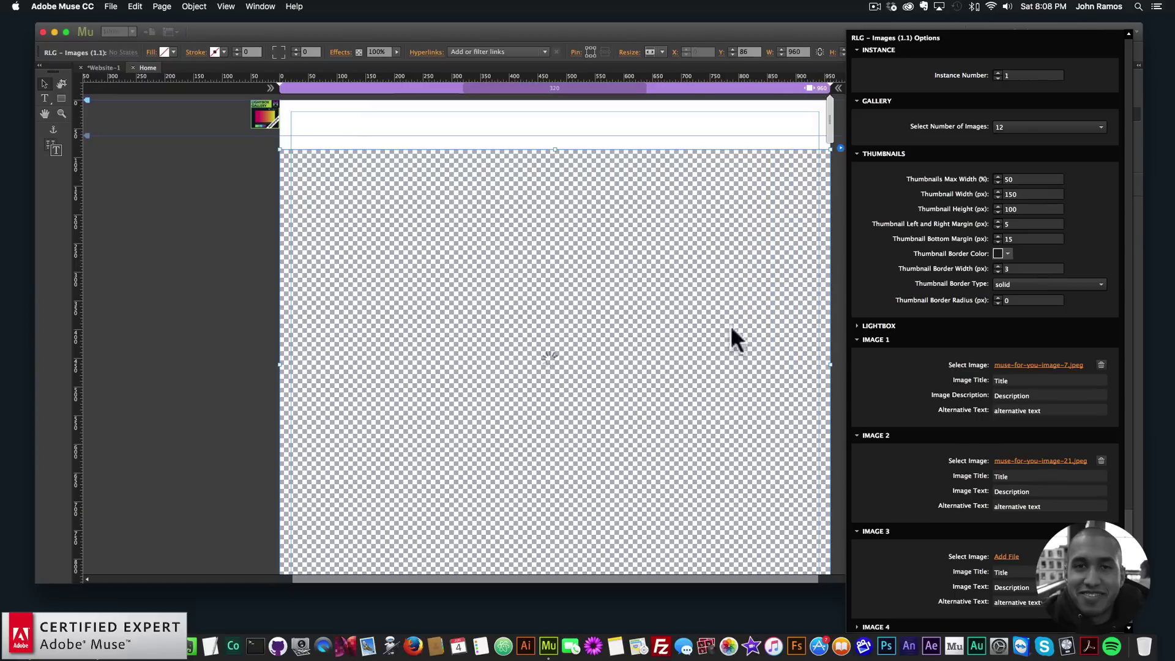
- Assign muse-for-you-image-16.jpeg to Image 4 of the gallery
click(883, 623)
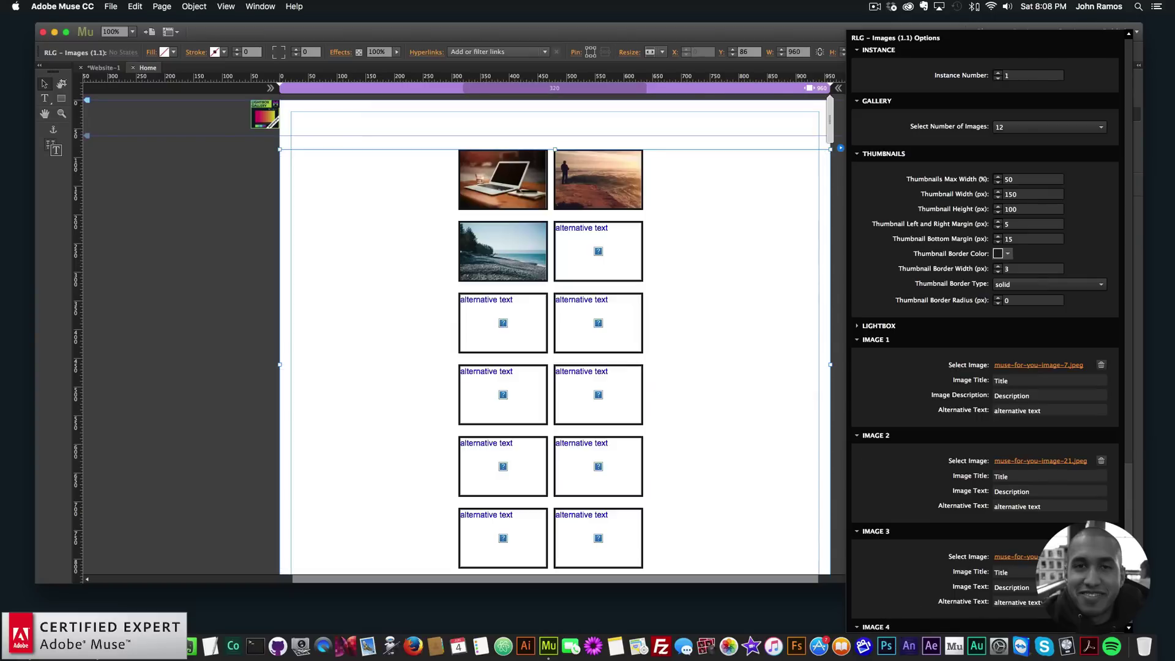
scroll(1126, 416, down, 5)
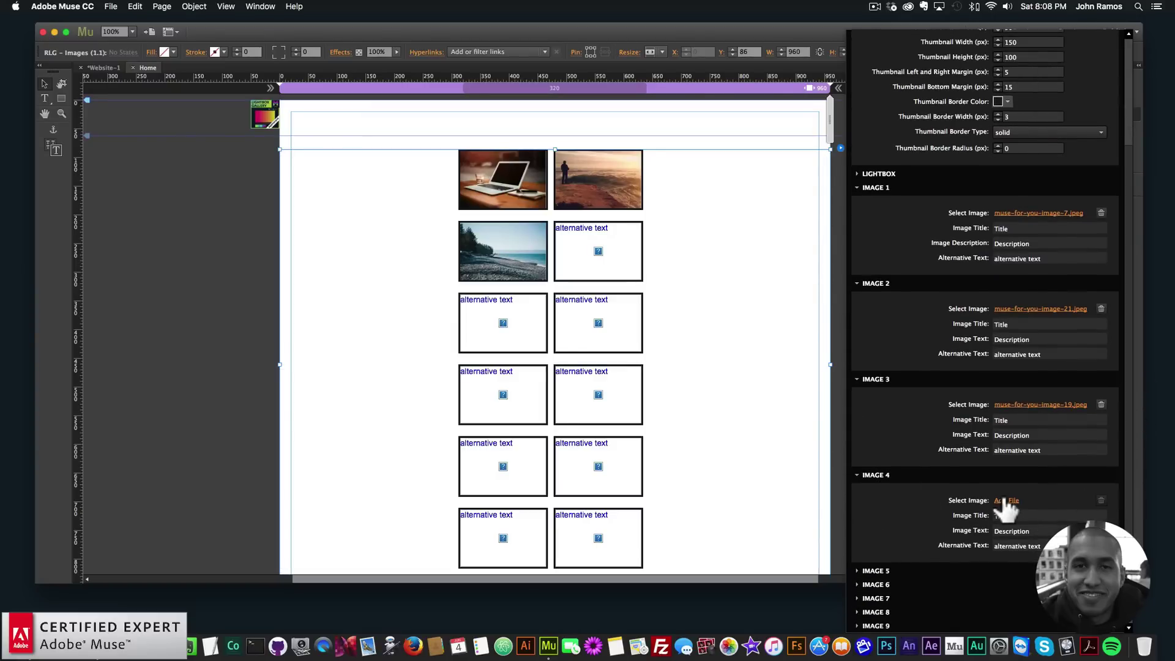
click(1004, 500)
double_click(582, 234)
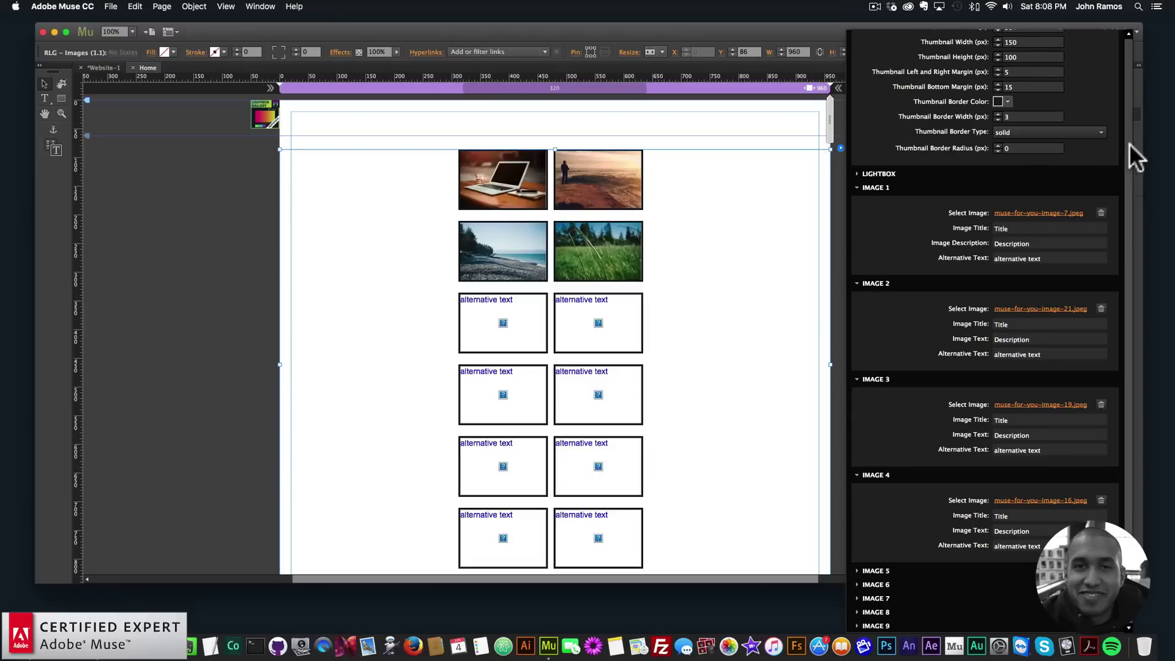
- Set the gallery's number of images to 4
drag(1129, 153, 1126, 43)
click(1043, 126)
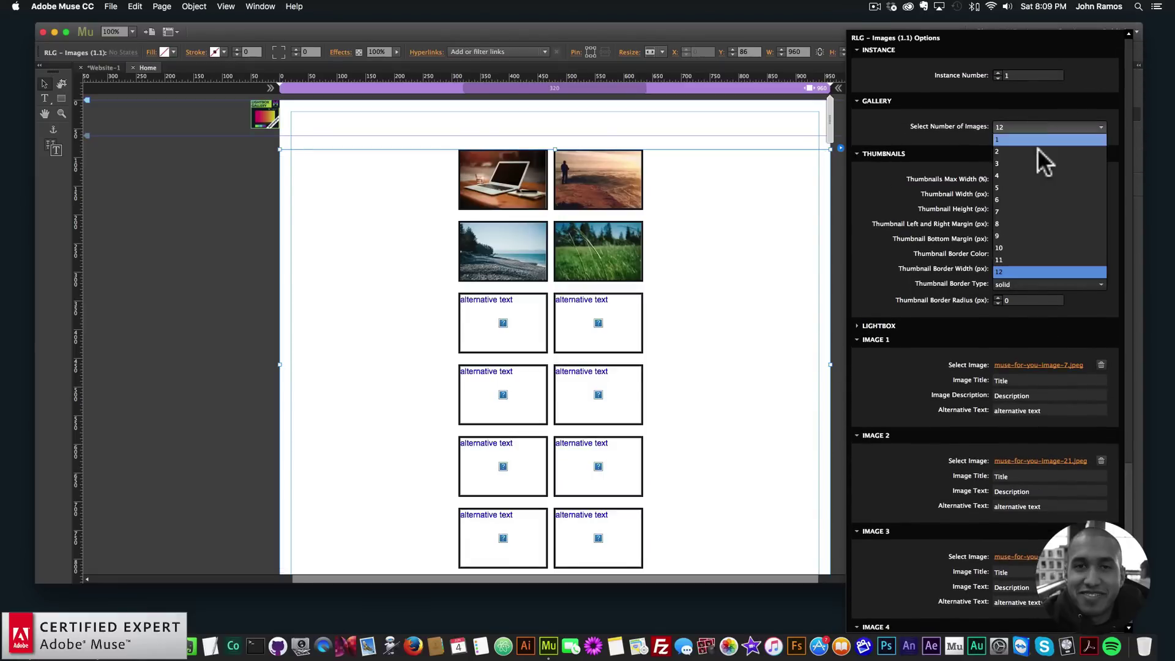
click(1013, 175)
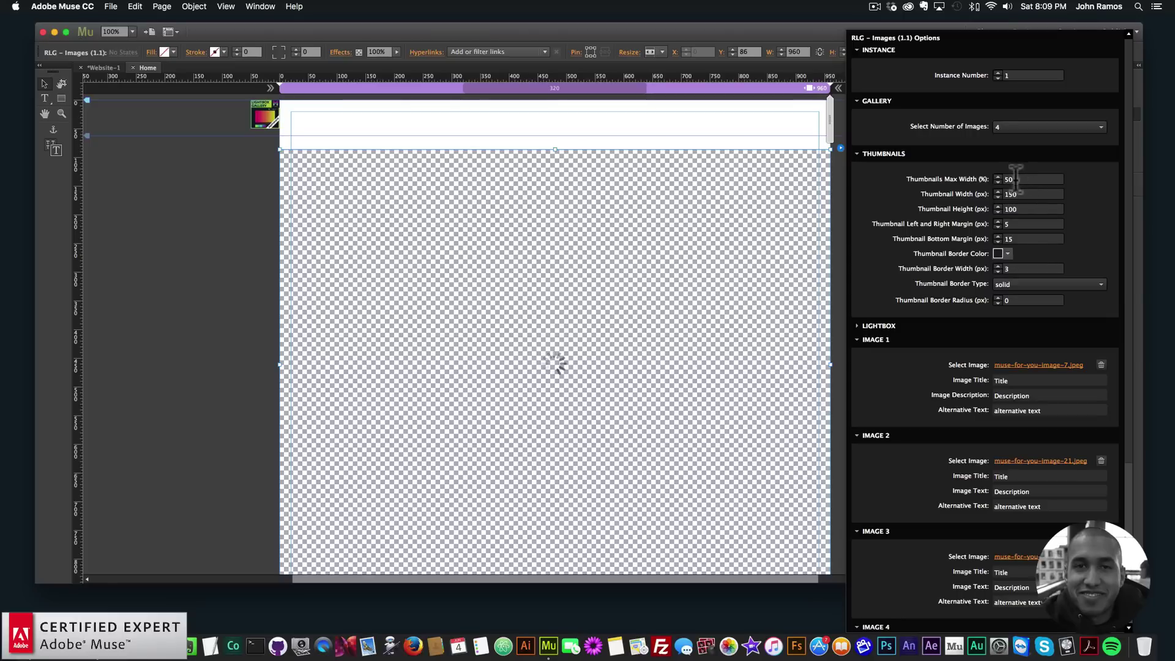
- Shorten the gallery's frame from its lower edge so it fits the two rows of thumbnails
click(573, 297)
scroll(551, 343, down, 2)
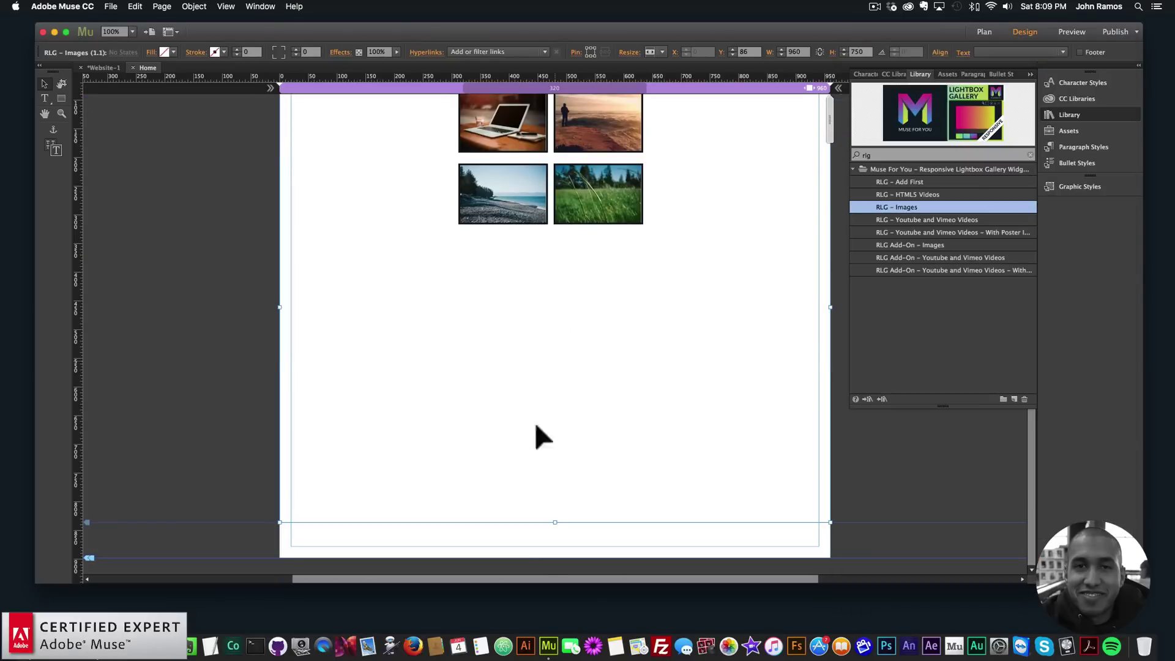
drag(555, 520, 548, 155)
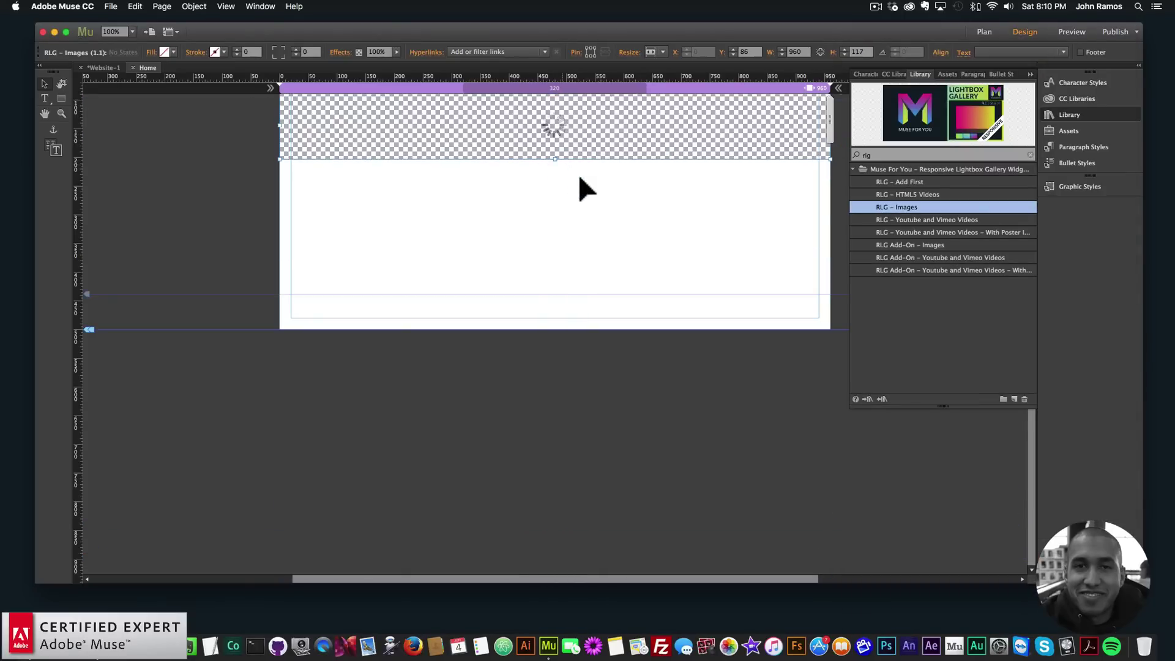
scroll(559, 202, up, 2)
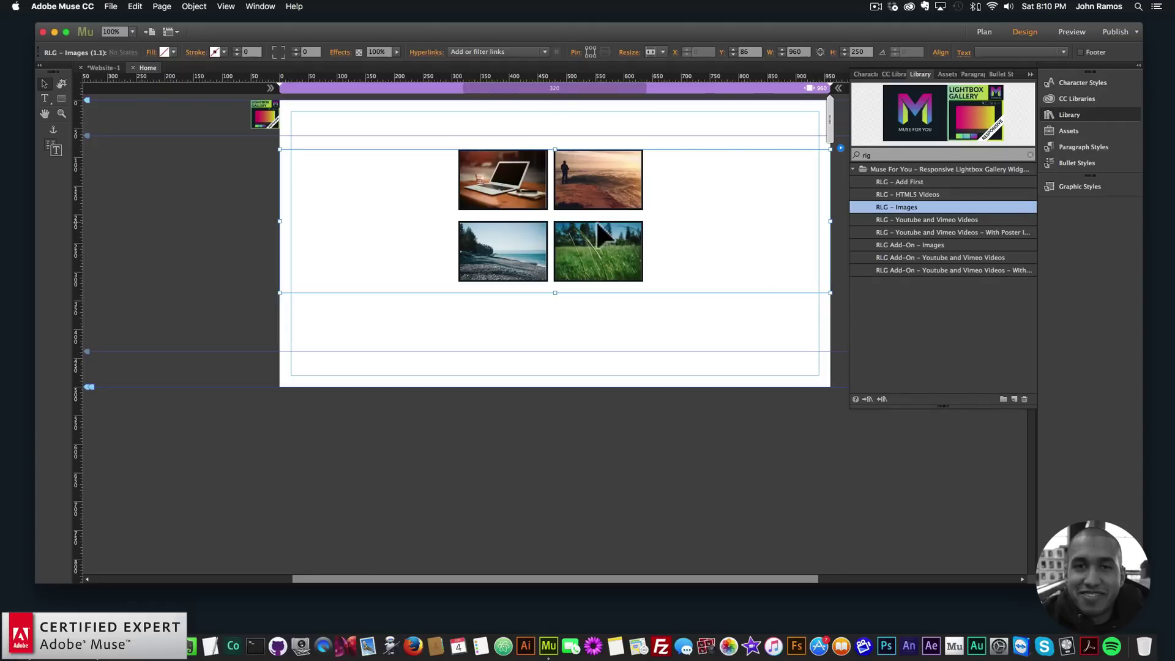
- Duplicate the image gallery, place the copy below the original and set the copy's instance number to 2
key(super)
key(super+c)
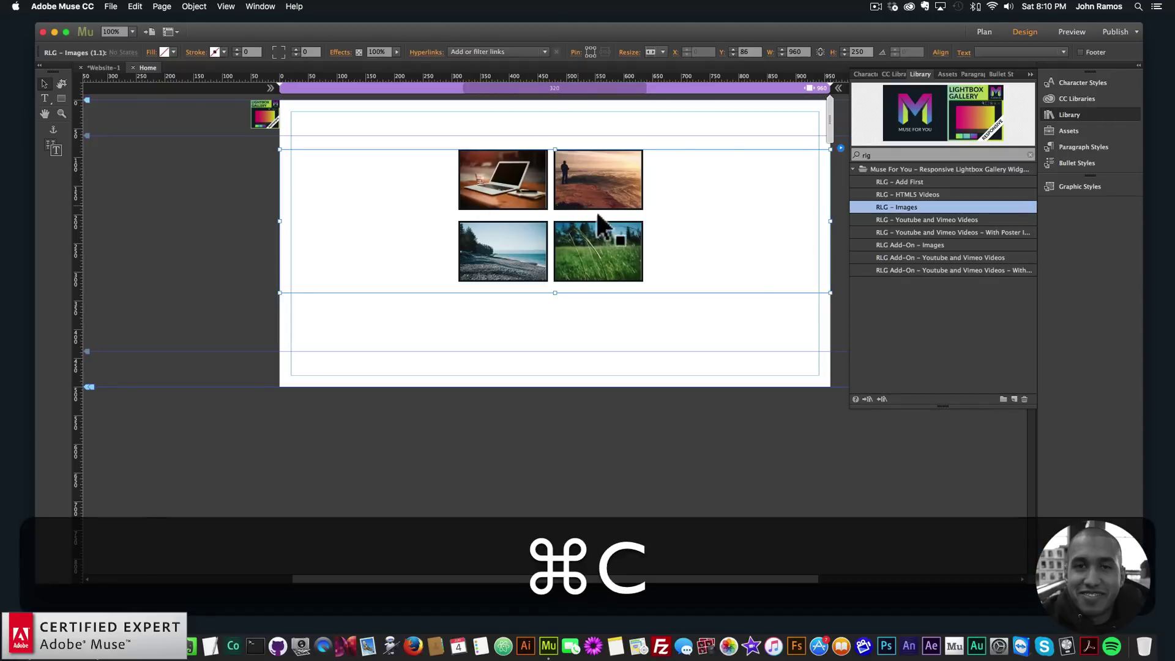
key(super+v)
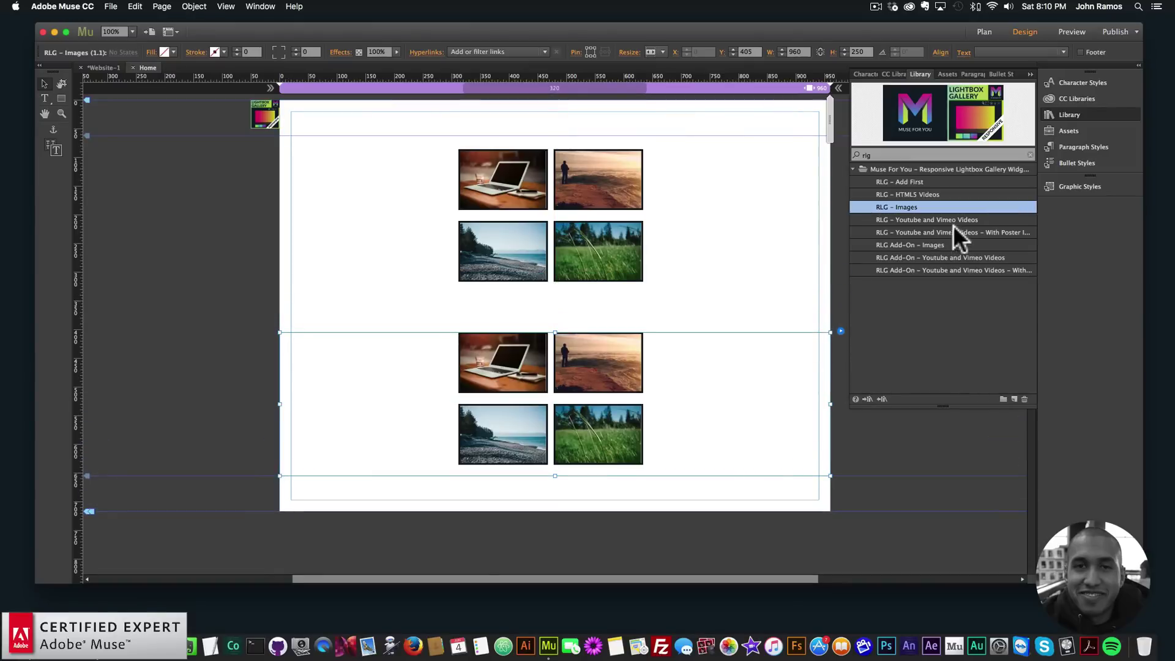
click(840, 330)
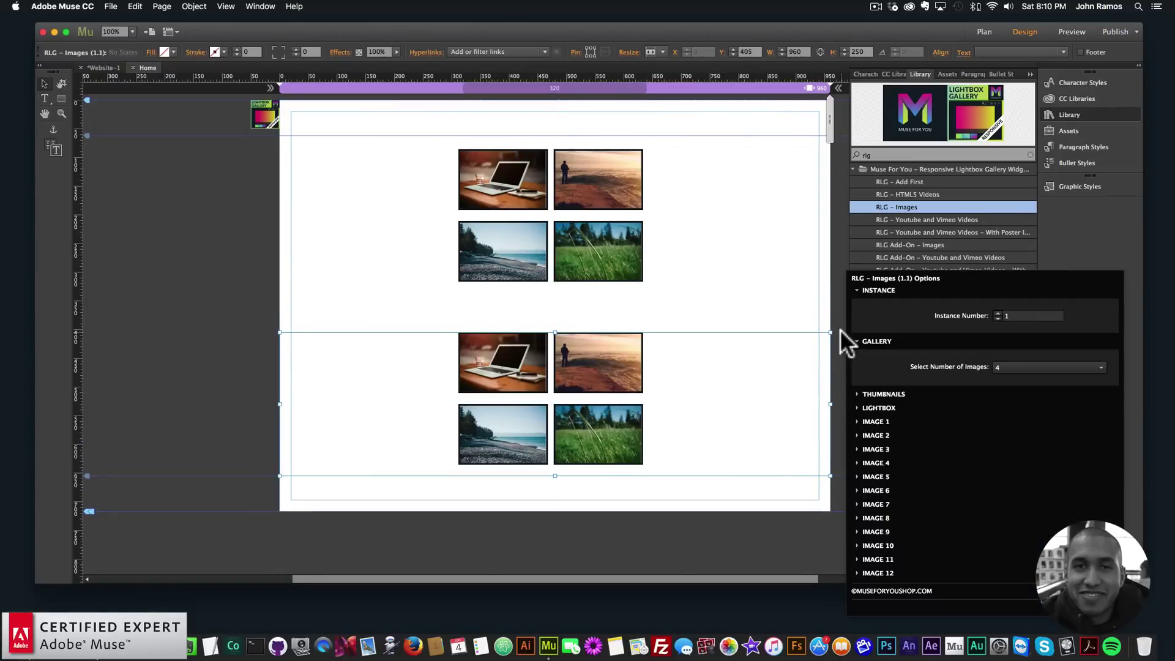
click(997, 312)
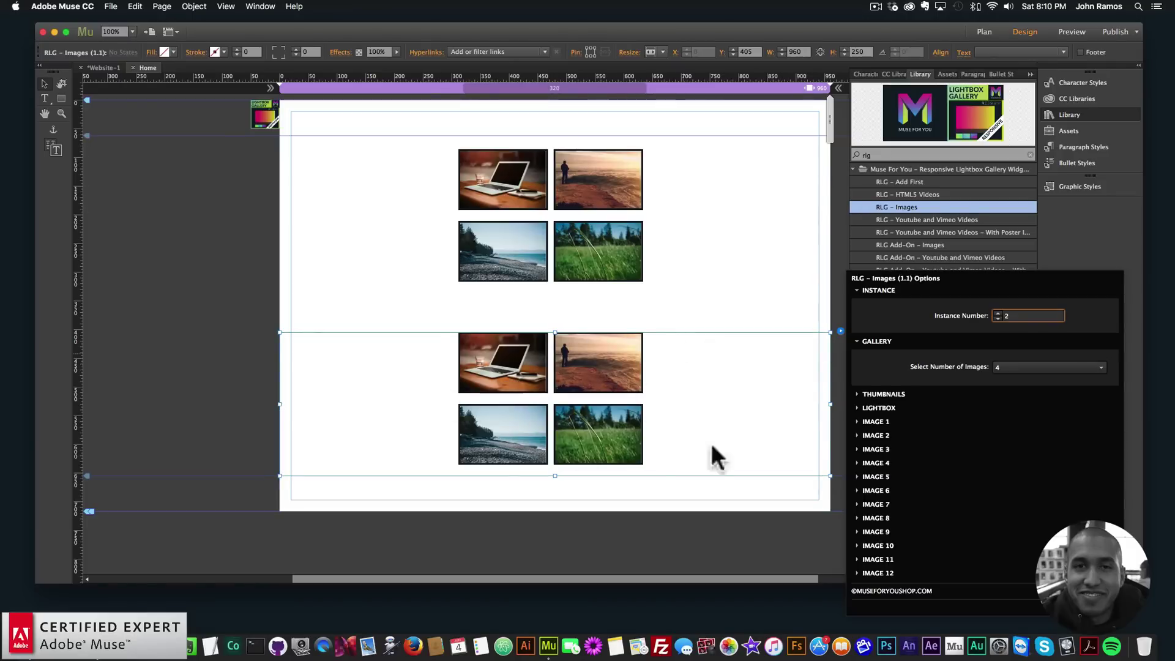
- Set the second gallery's thumbnail width and height to 300 px each
click(881, 394)
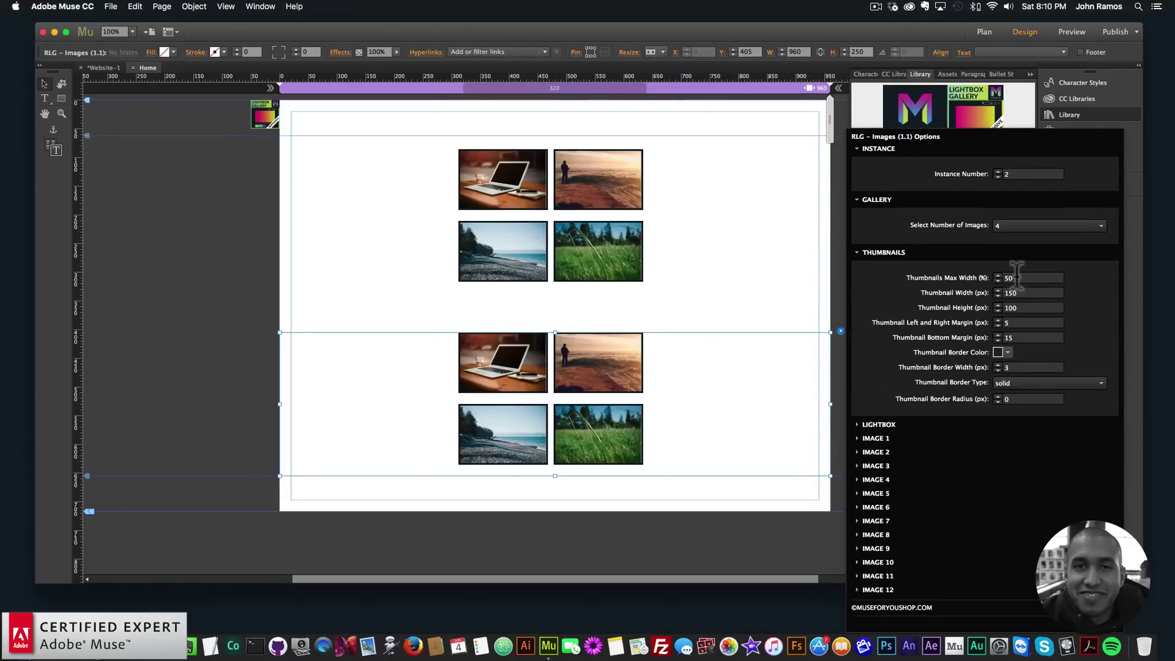
double_click(1025, 292)
text(300)
key(Tab)
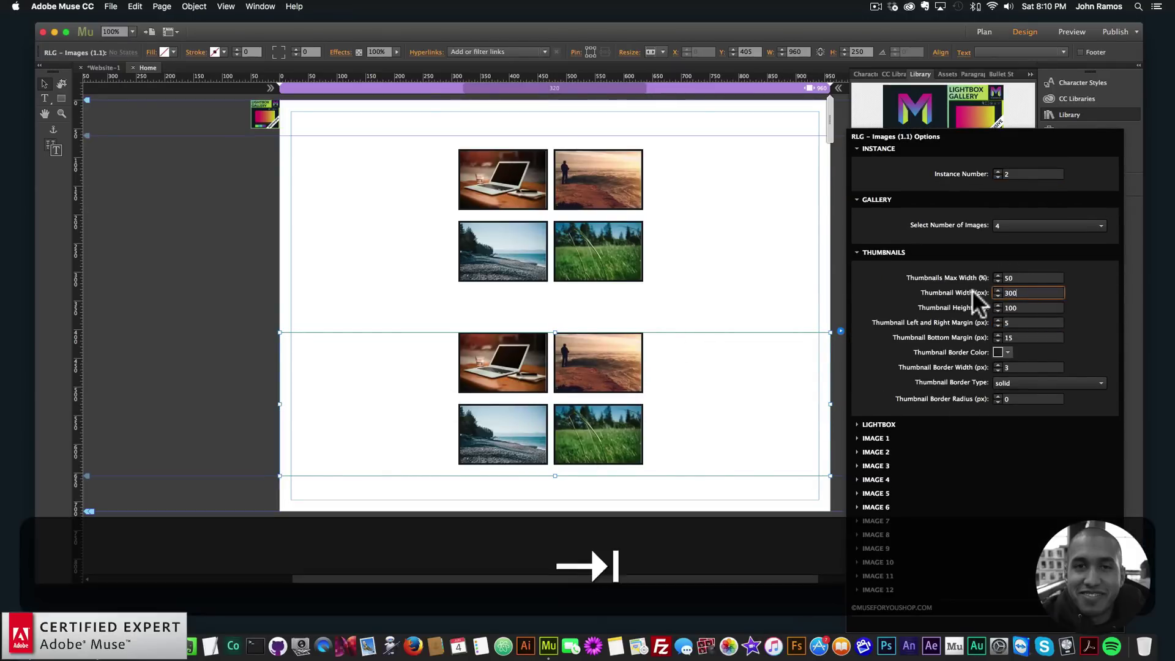
text(300)
key(Return)
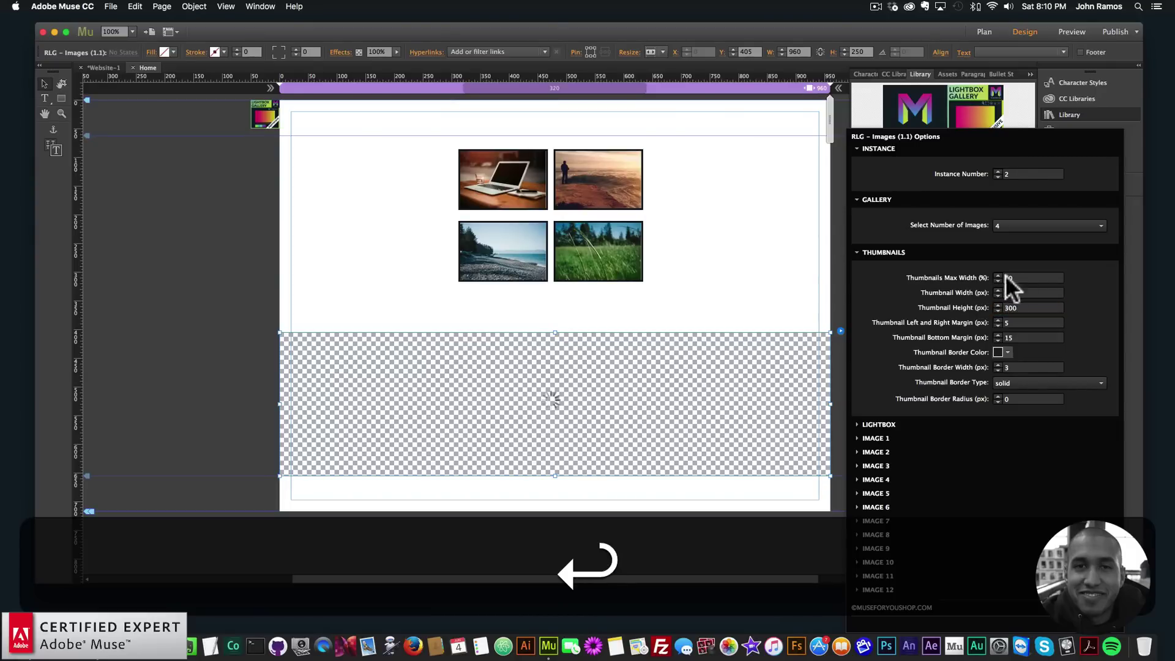
- Set the second gallery's thumbnails max width to 100% and the thumbnail border color to red (FF0000)
click(976, 276)
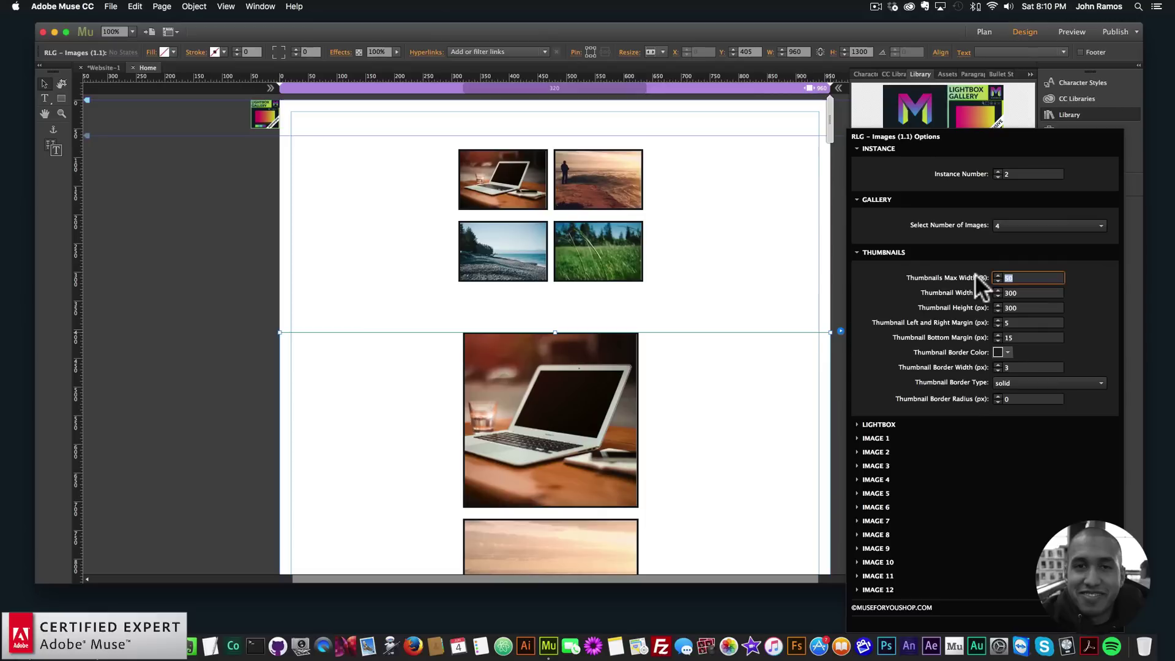
key(super+a)
text(100)
key(Return)
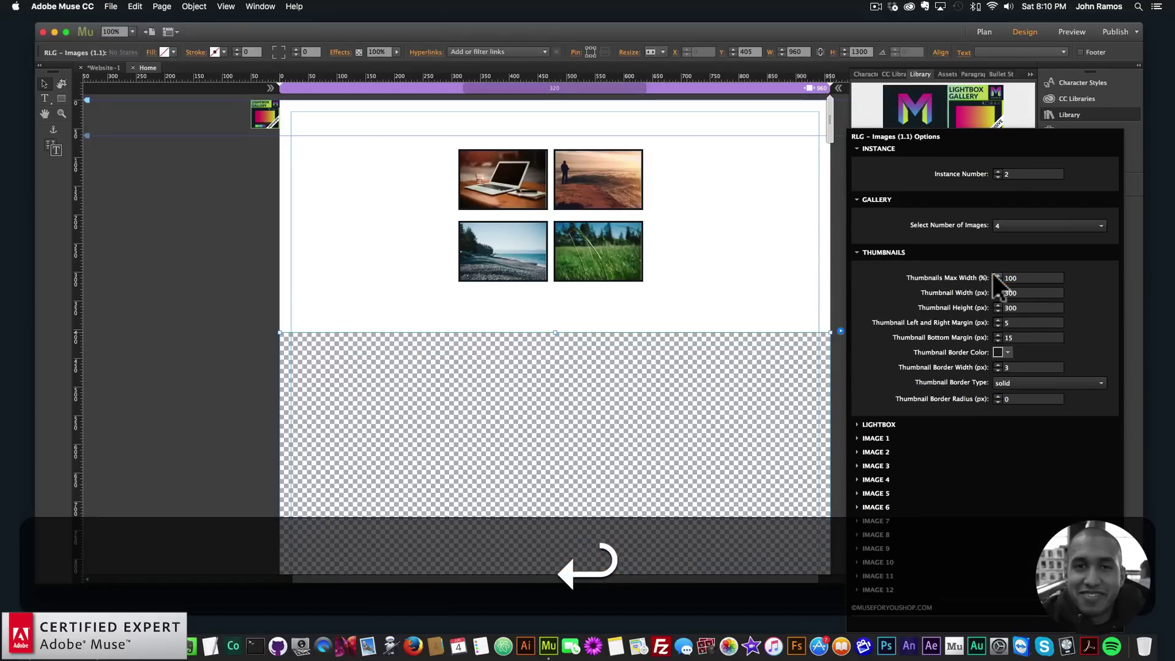
click(1008, 352)
click(998, 387)
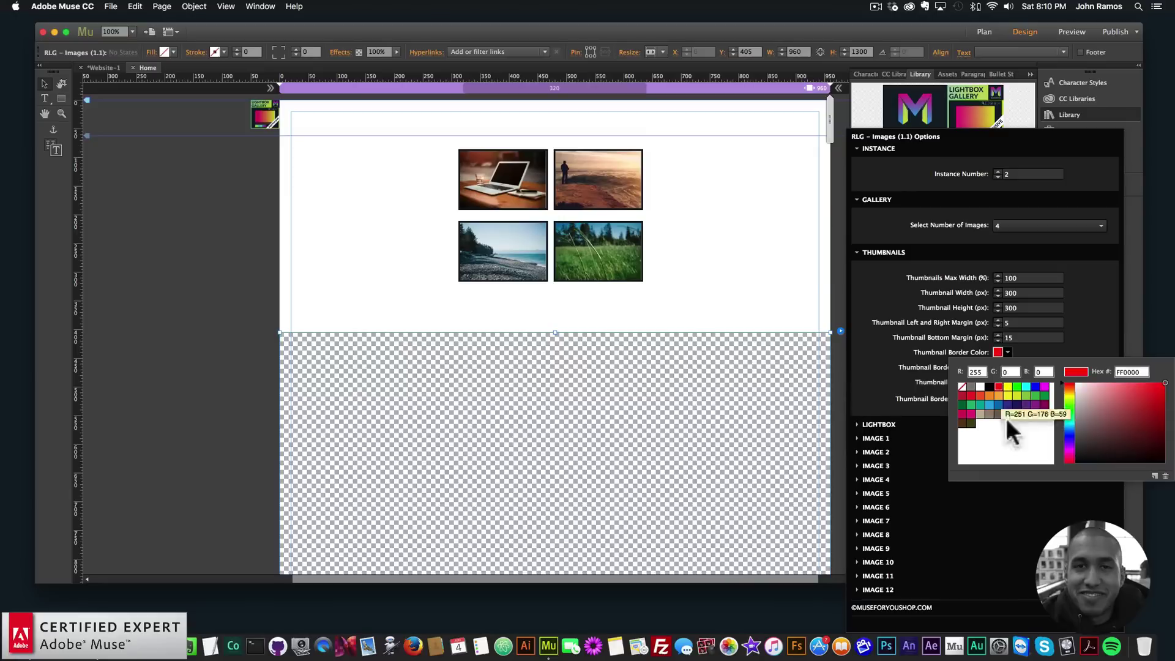
- Assign muse-for-you-image-105.jpeg to Image 1 and muse-for-you-image-109.jpeg to Image 2 of the second gallery
click(875, 437)
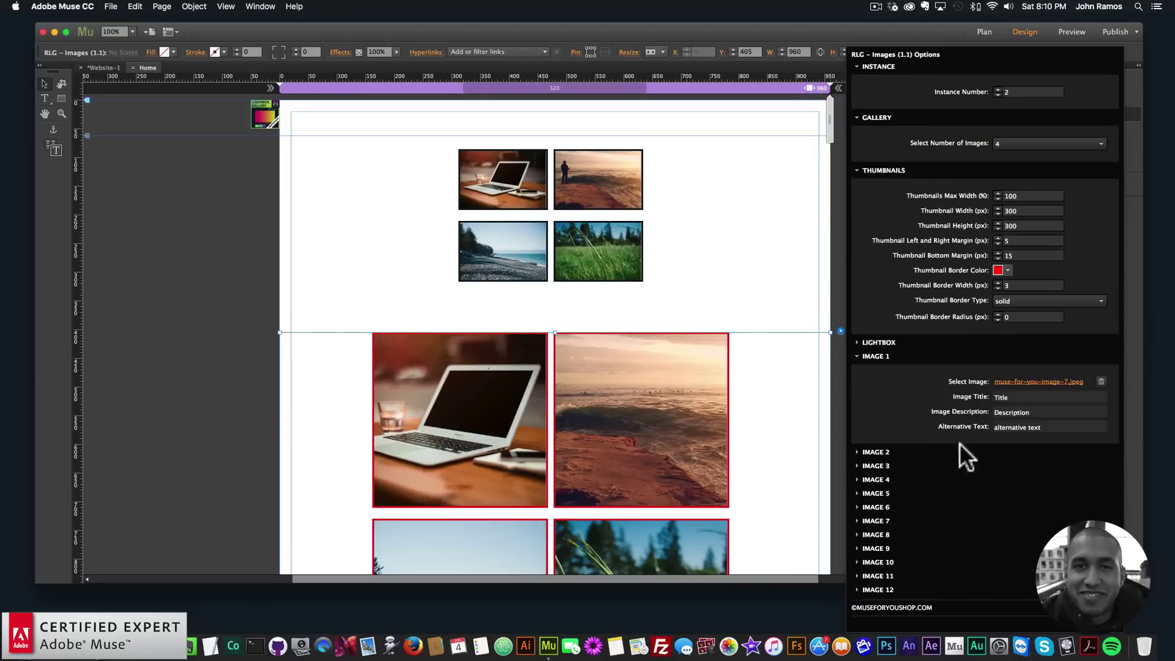
click(1007, 380)
scroll(635, 230, down, 3)
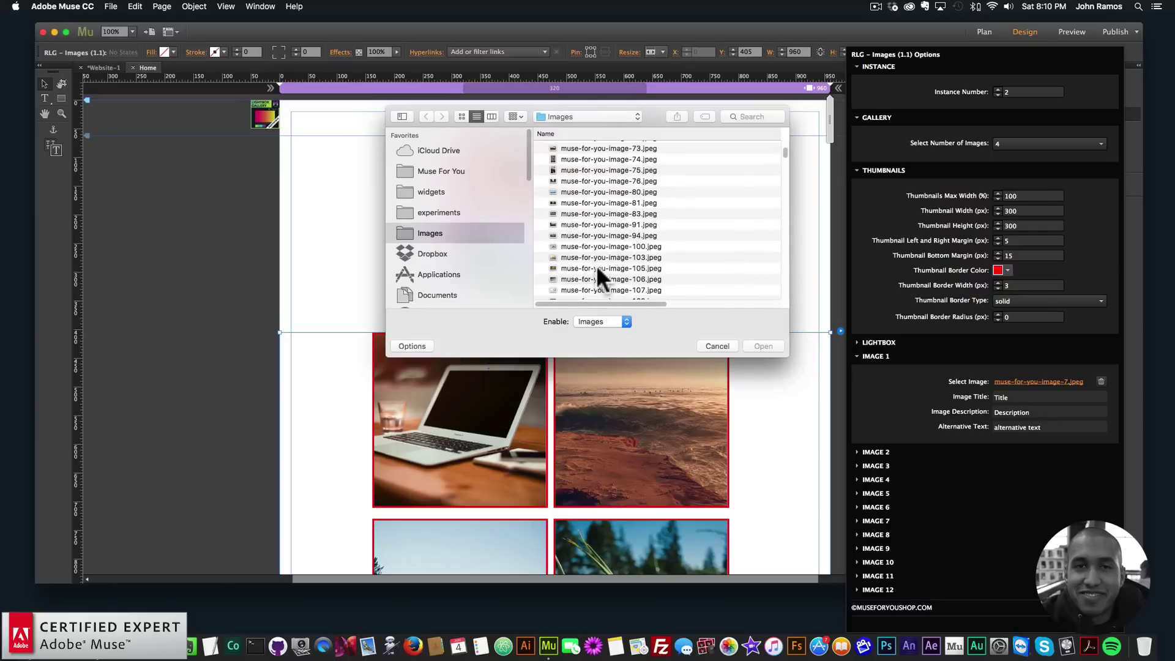
double_click(598, 269)
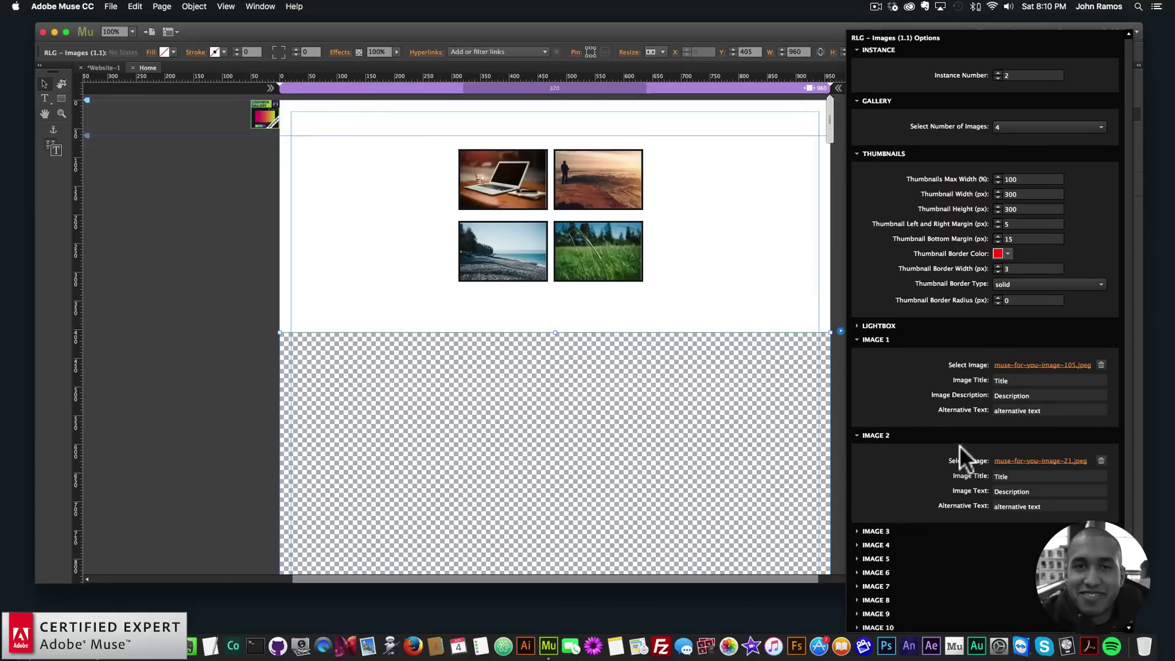
click(1028, 460)
scroll(717, 247, down, 3)
double_click(623, 256)
- Replace Image 3 of the second gallery with the cypress field photo and Image 4 with the concrete building photo
click(875, 531)
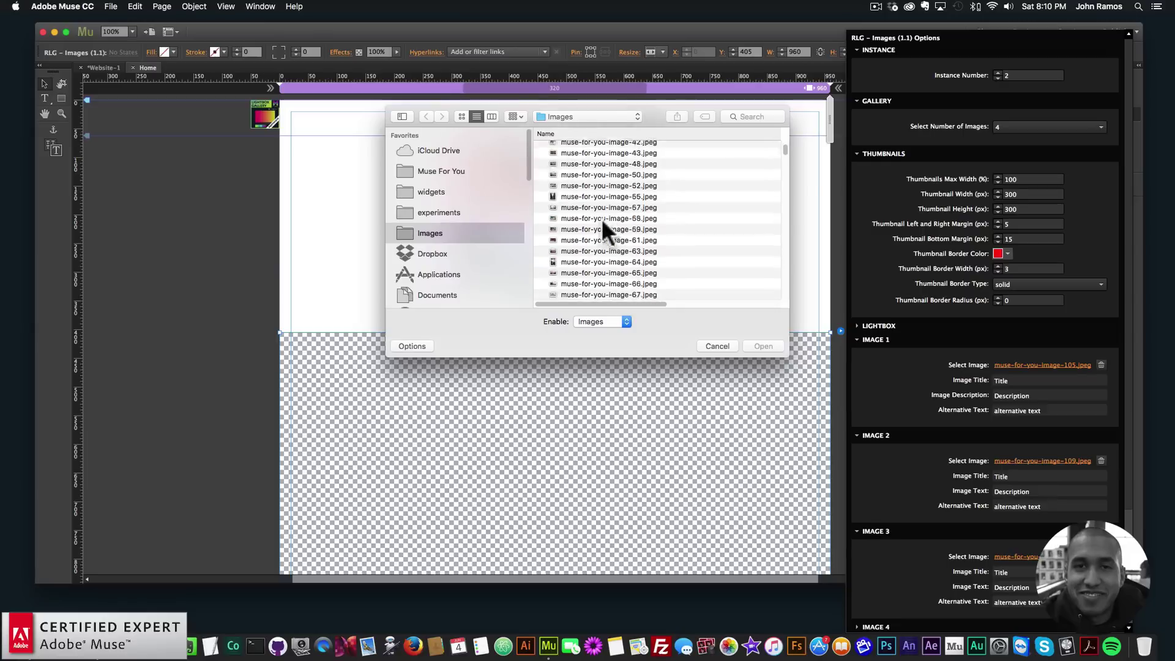
double_click(595, 241)
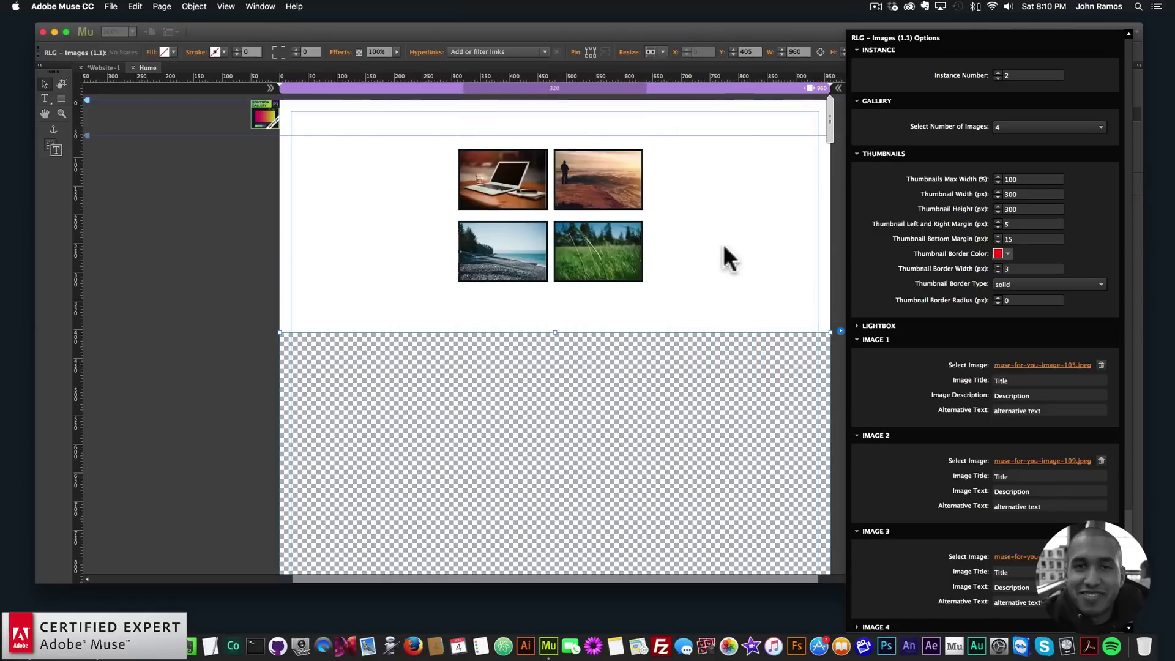
click(881, 531)
click(877, 545)
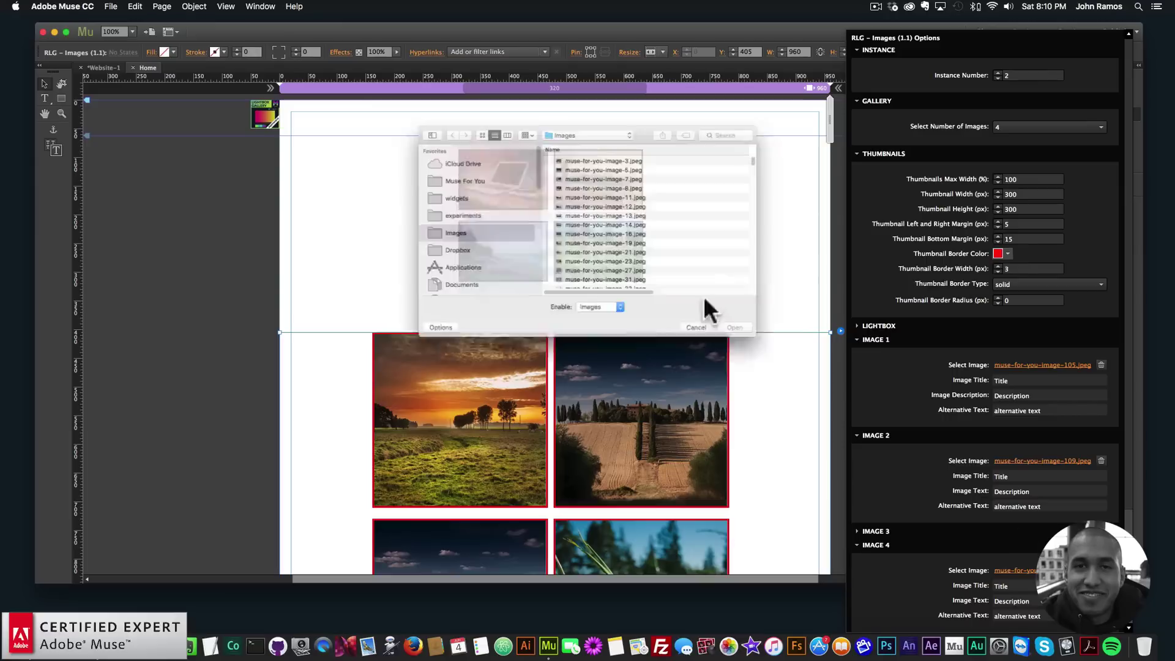
scroll(587, 226, down, 3)
click(582, 252)
double_click(582, 252)
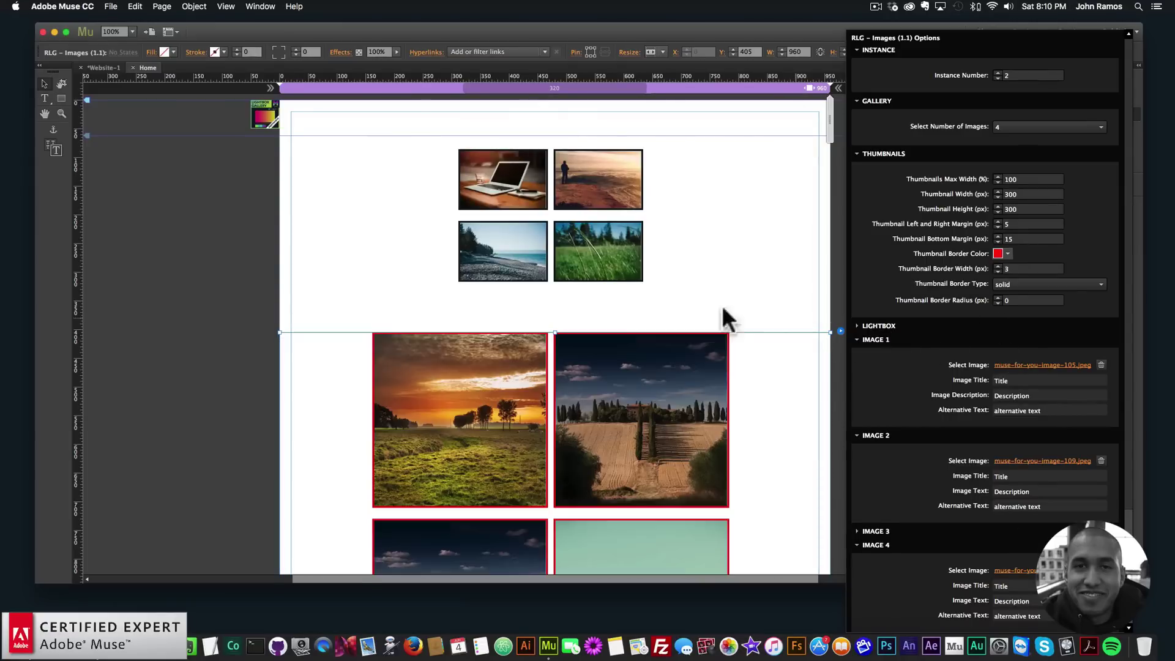
- Close the widget options, deselect the second gallery and preview the page with both galleries in the browser
click(611, 126)
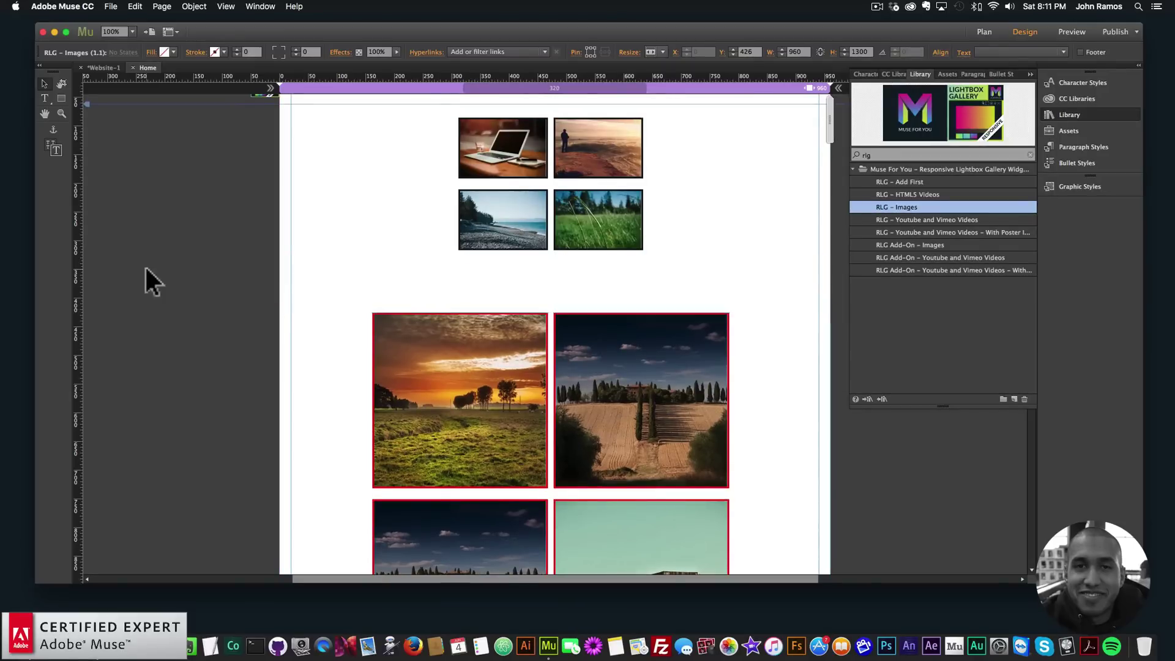
click(146, 267)
click(111, 6)
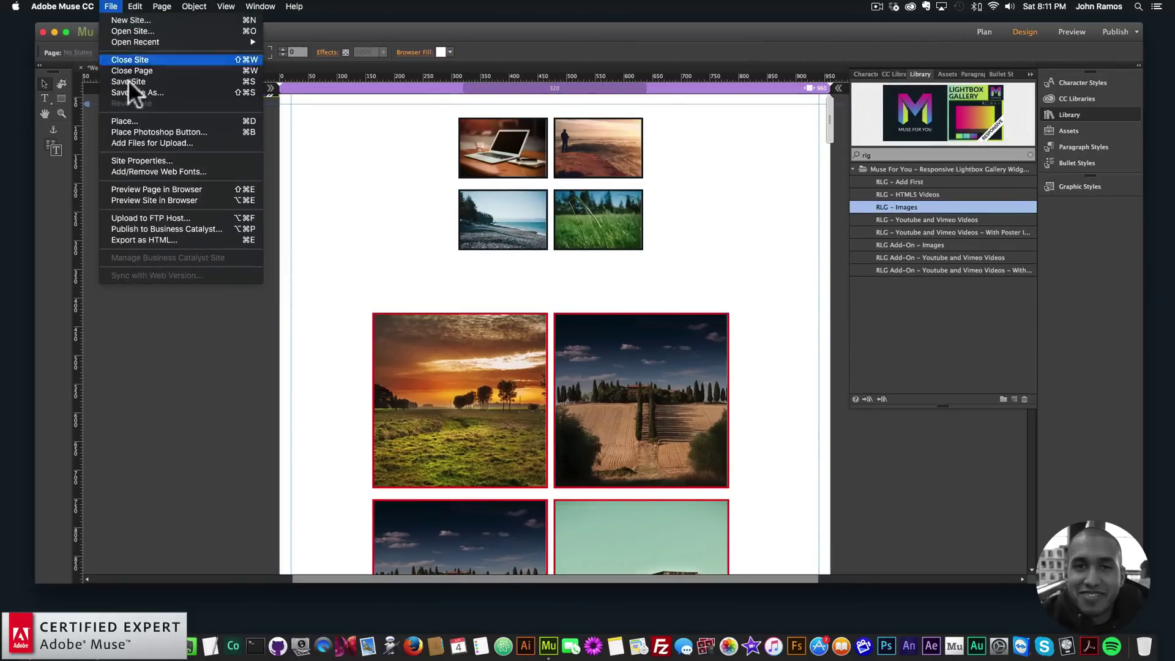
click(149, 185)
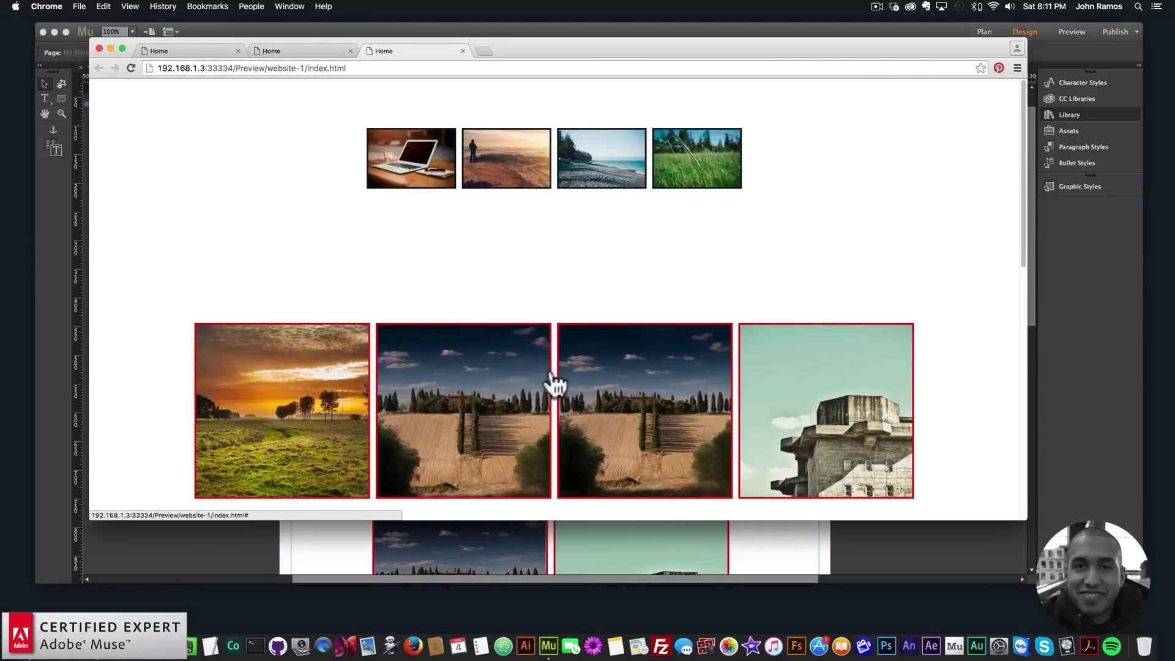
- Open the laptop image in the first gallery's lightbox, browse through to the grass image, close the lightbox and return to Adobe Muse
click(420, 173)
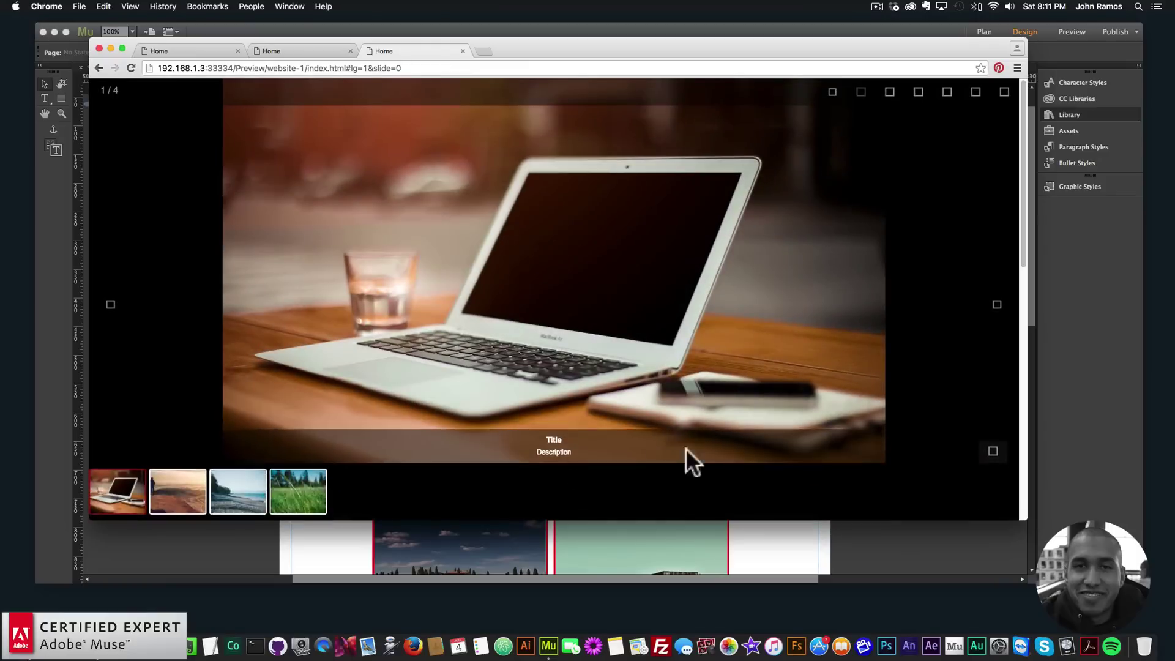
click(202, 489)
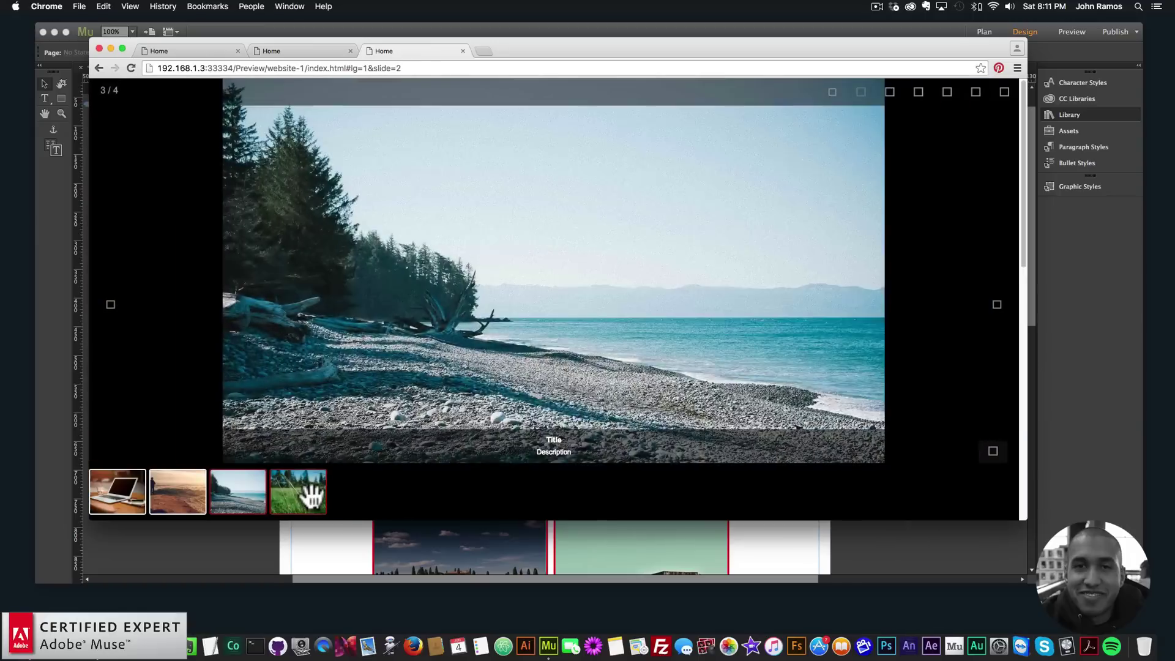
click(304, 490)
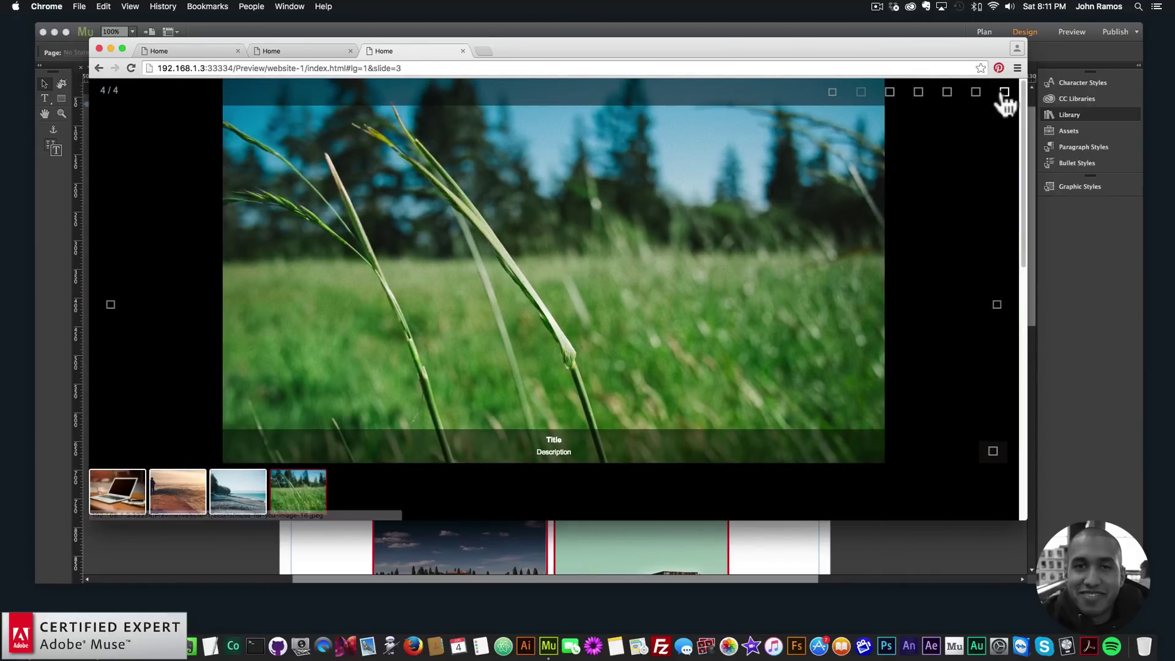
click(1004, 93)
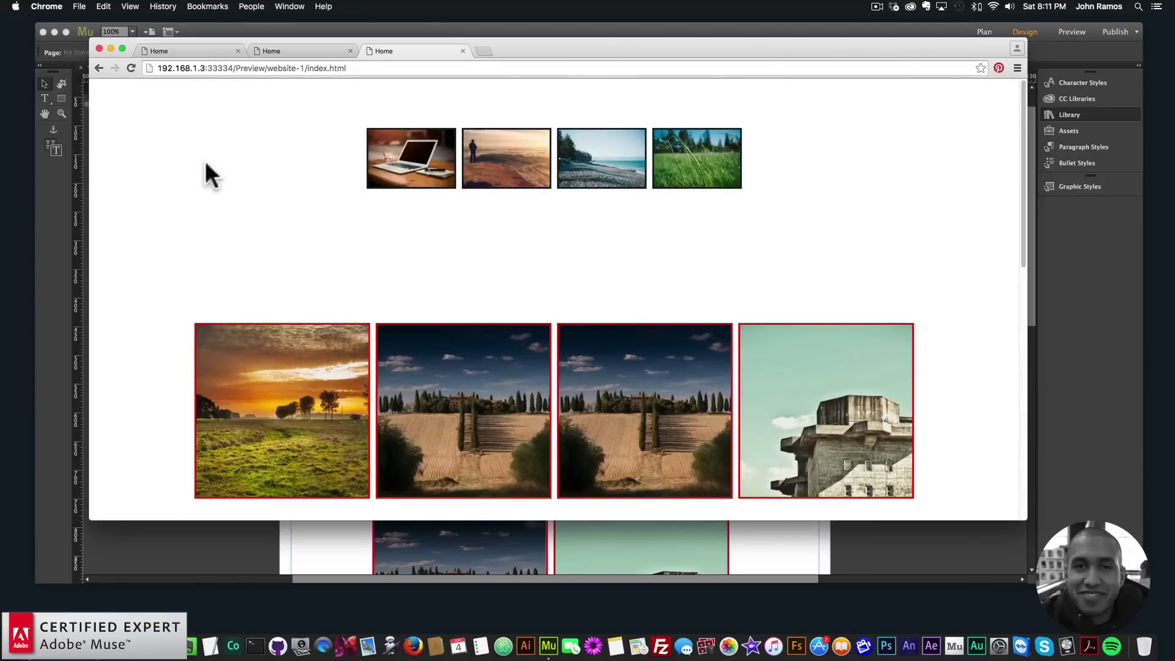
click(83, 222)
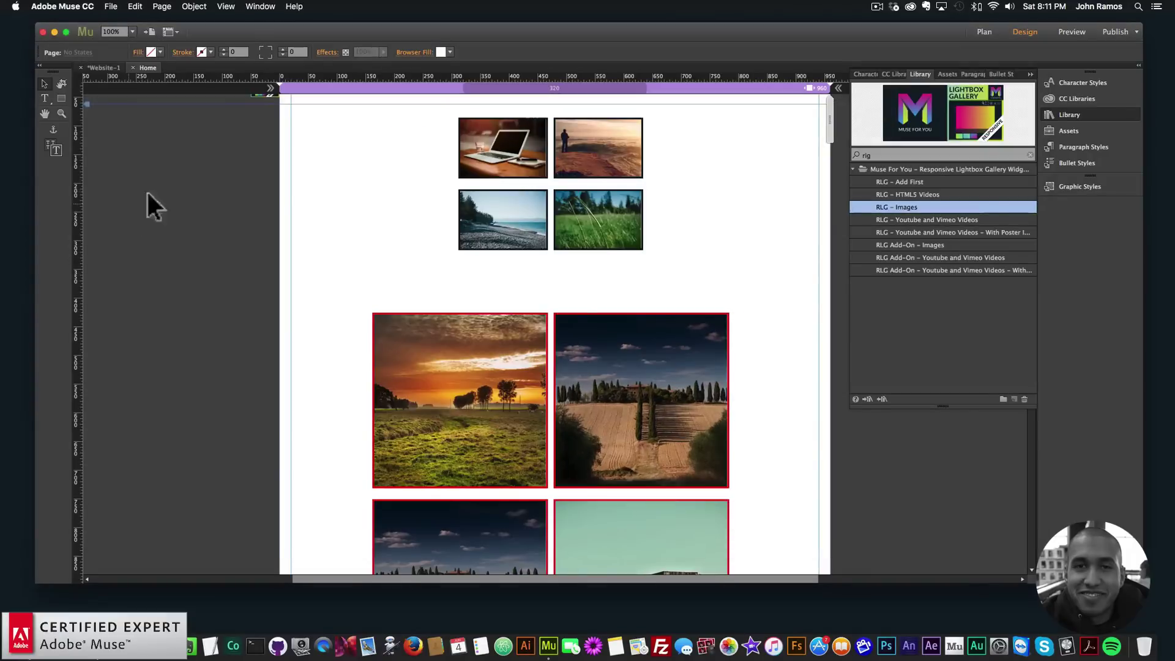
- Add the font files lg.eot, lg.svg, lg.ttf and lg.woff from the widget's fonts folder to the site's upload files
click(111, 7)
click(141, 142)
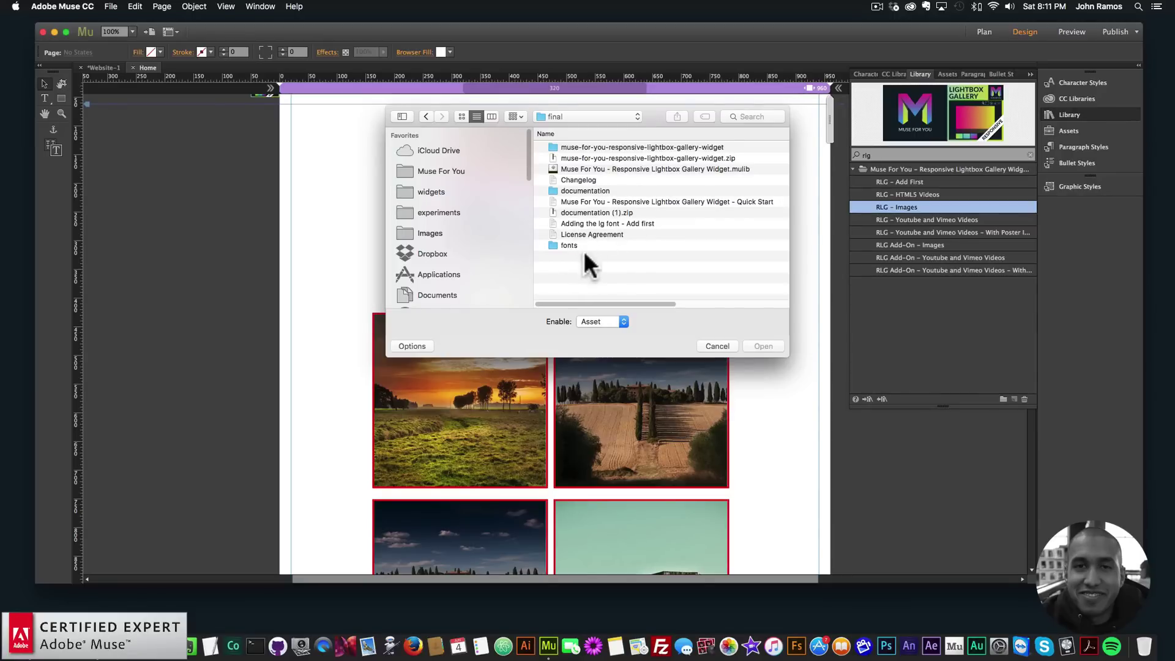
double_click(571, 246)
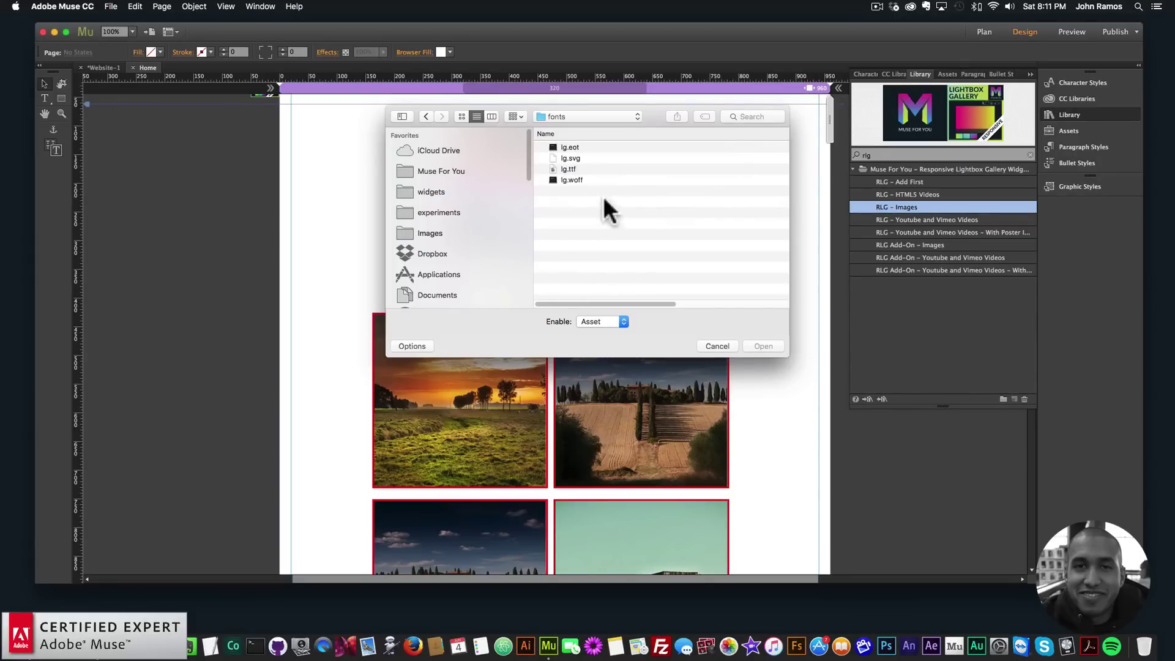
drag(600, 201, 578, 142)
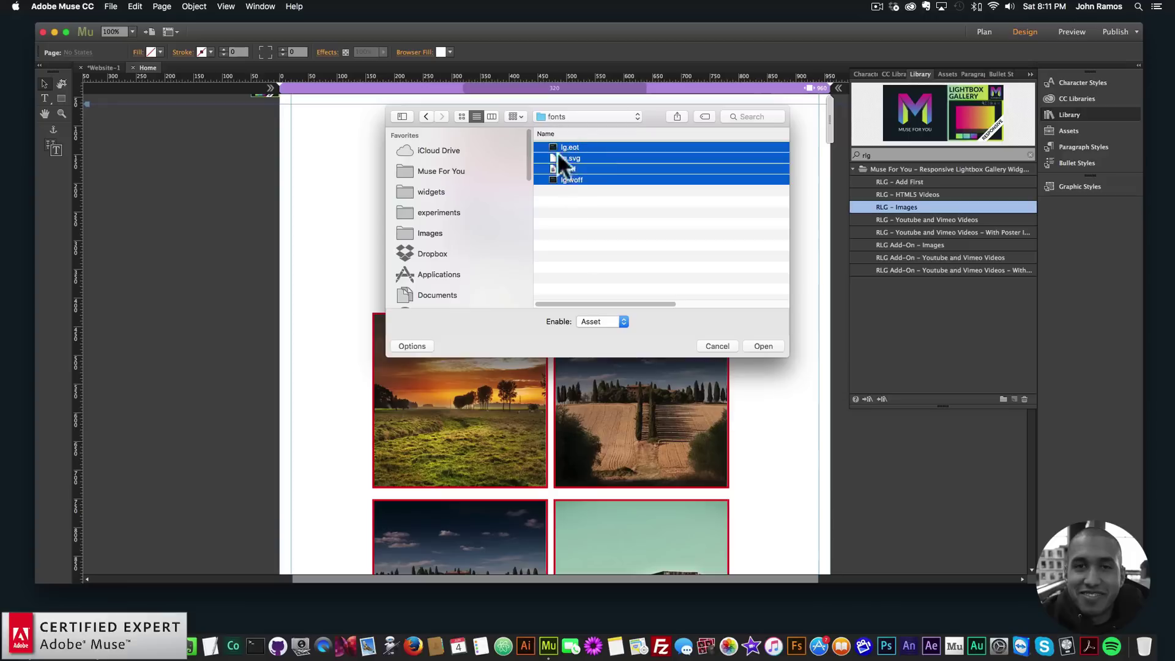
click(763, 346)
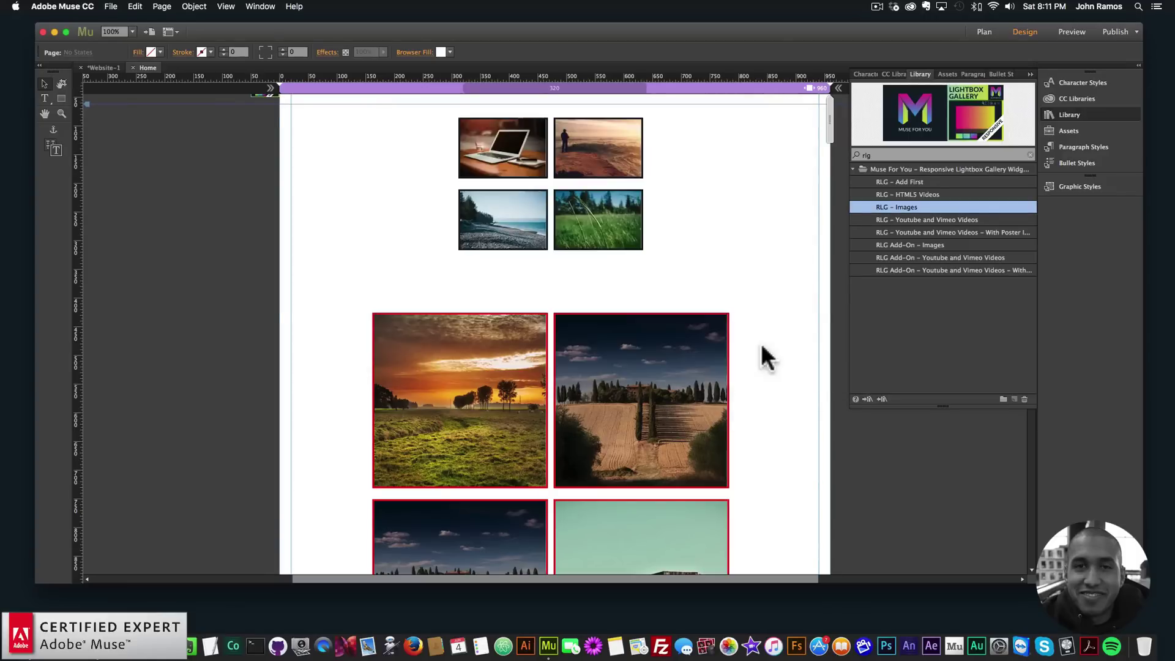
- Preview the page in the browser and open the laptop image of the first gallery in its lightbox
click(111, 6)
click(159, 186)
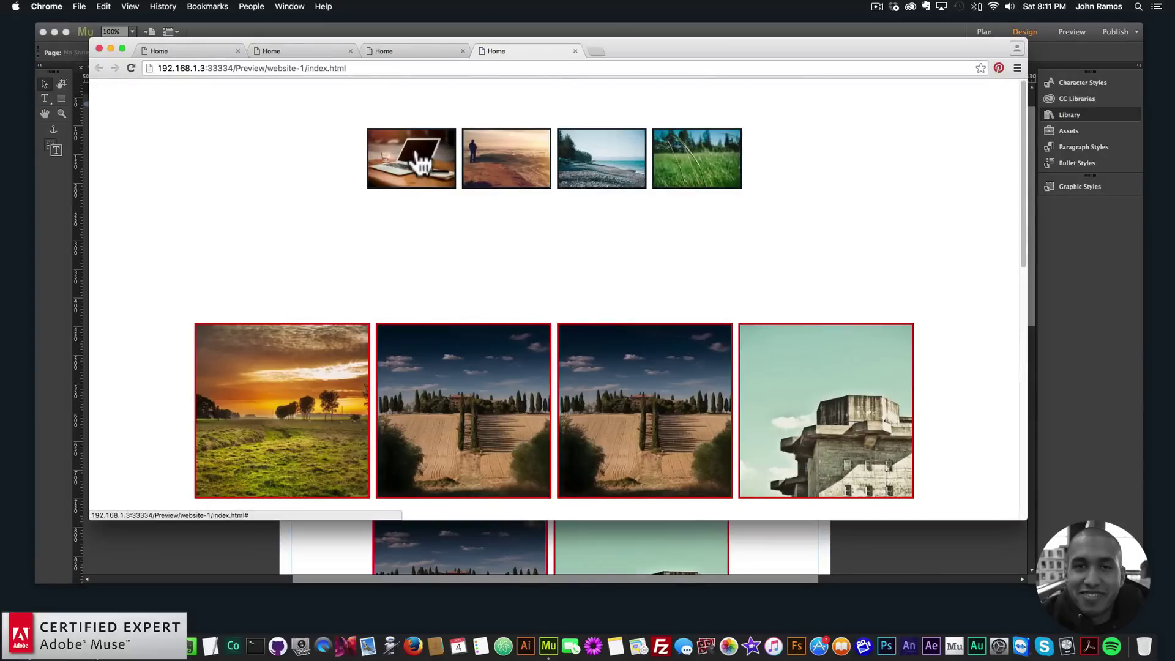
click(418, 158)
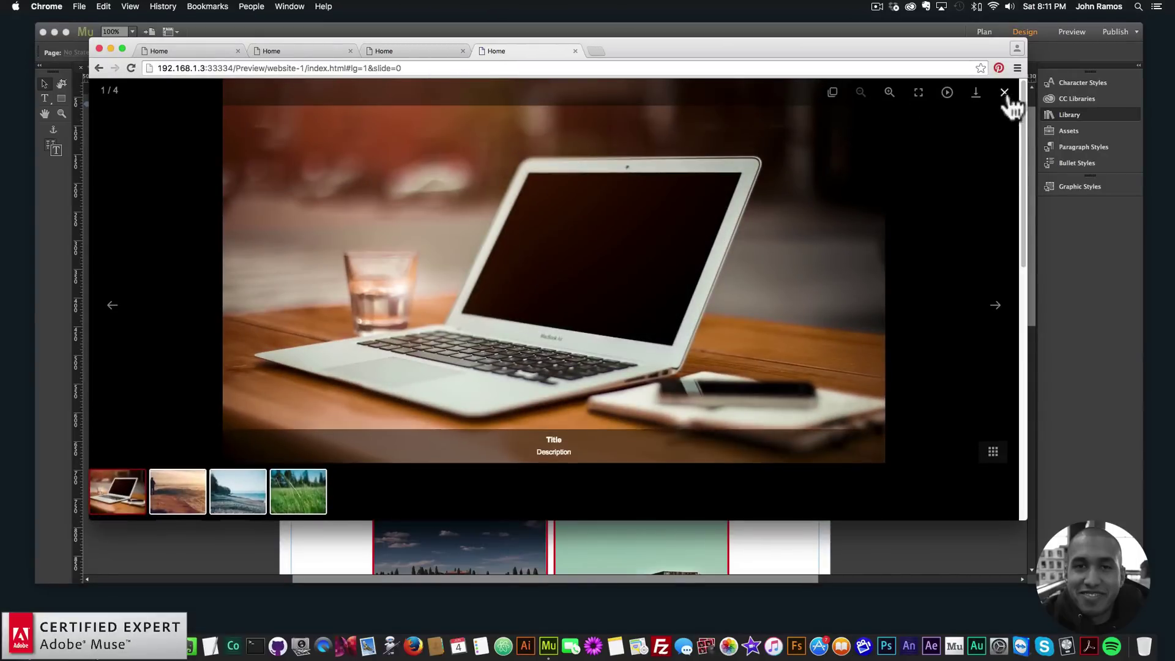
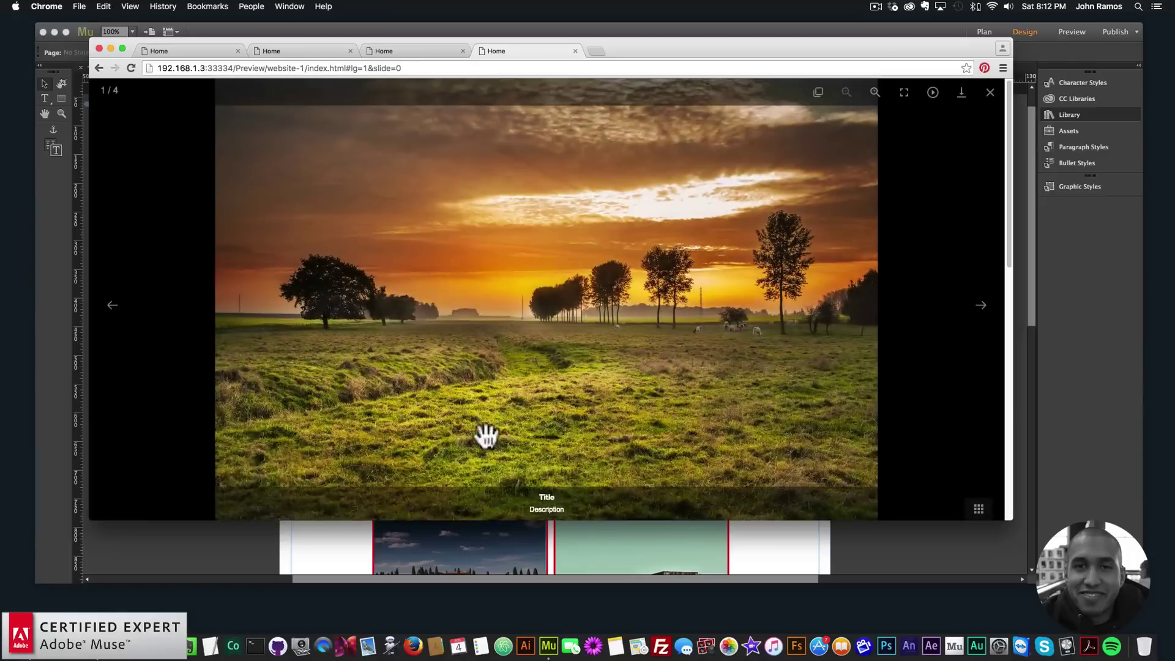
- Browse the second gallery's lightbox through its thumbnails, ending on the concrete building image, and close the lightbox
click(178, 489)
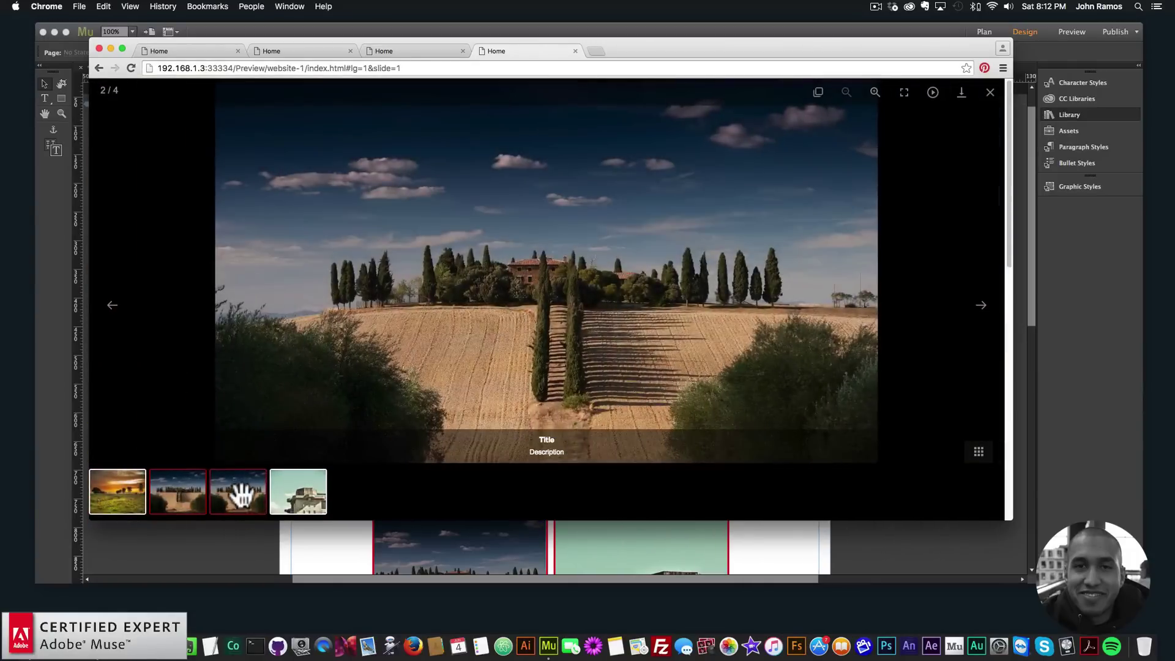
click(241, 494)
click(285, 497)
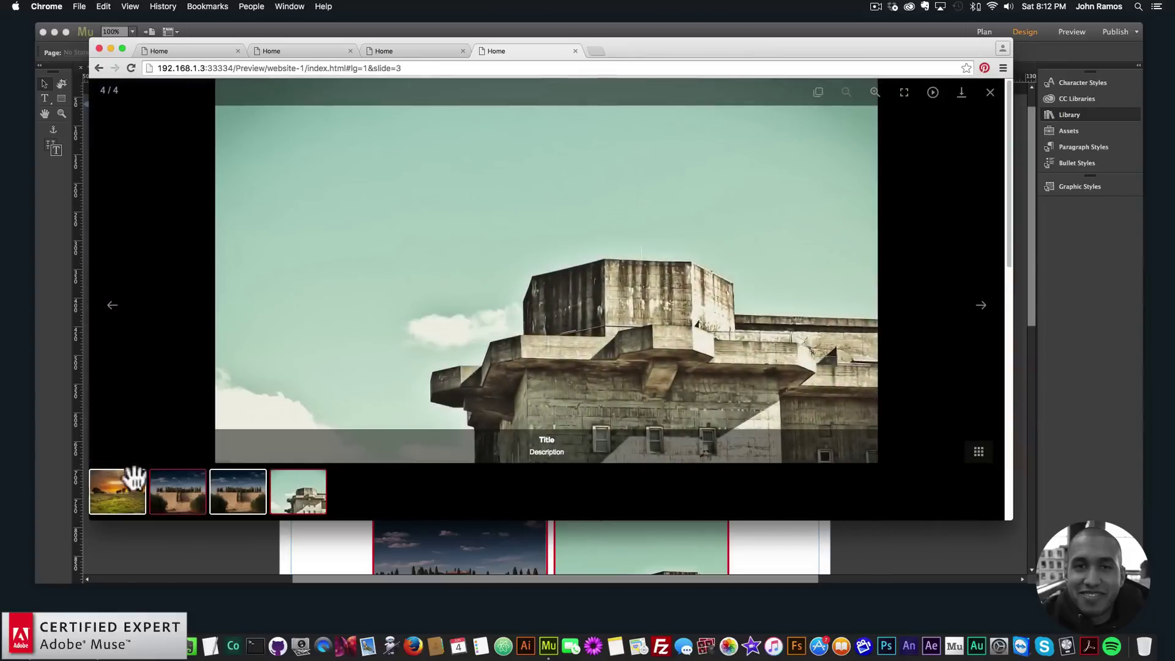
click(118, 492)
click(233, 490)
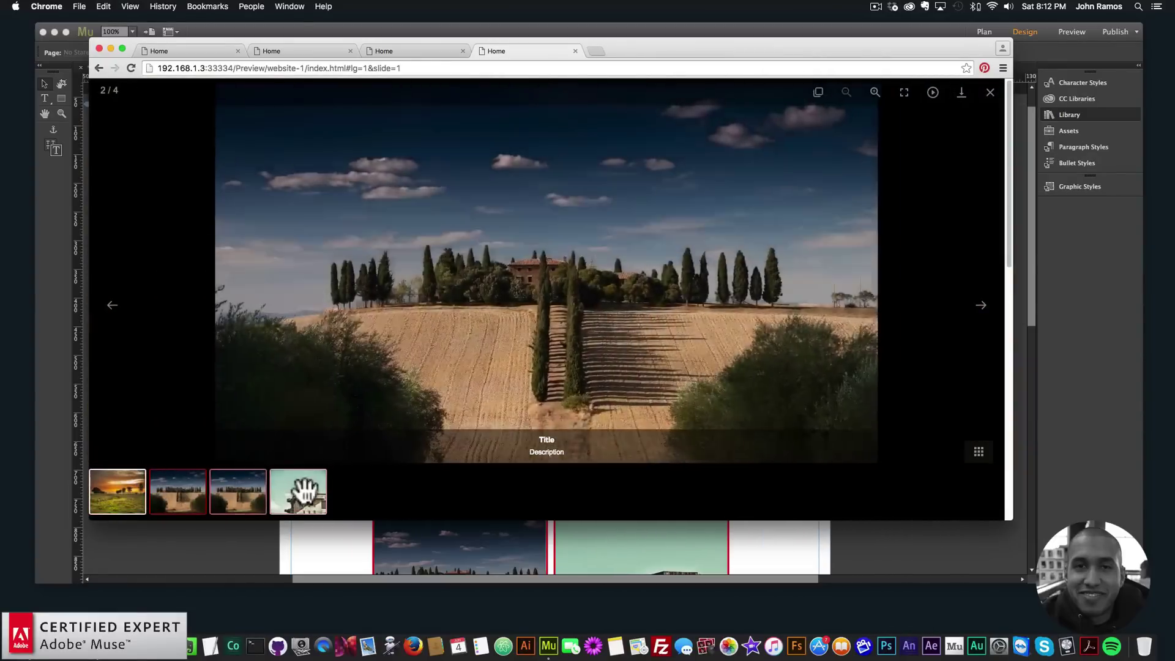
click(296, 490)
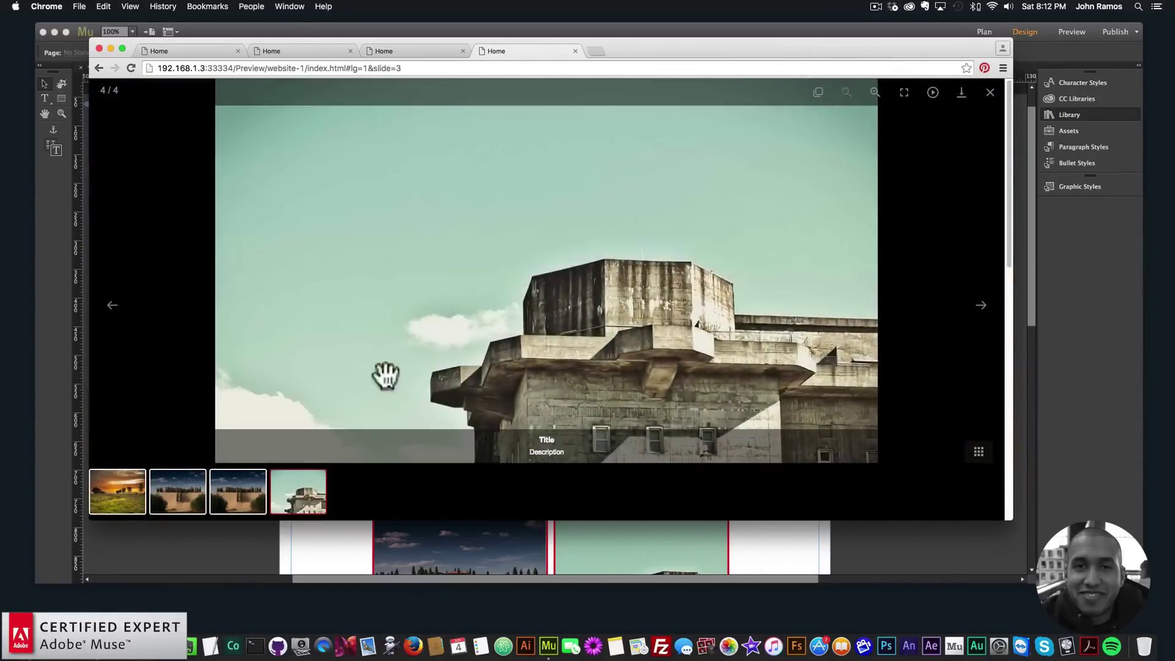
click(990, 92)
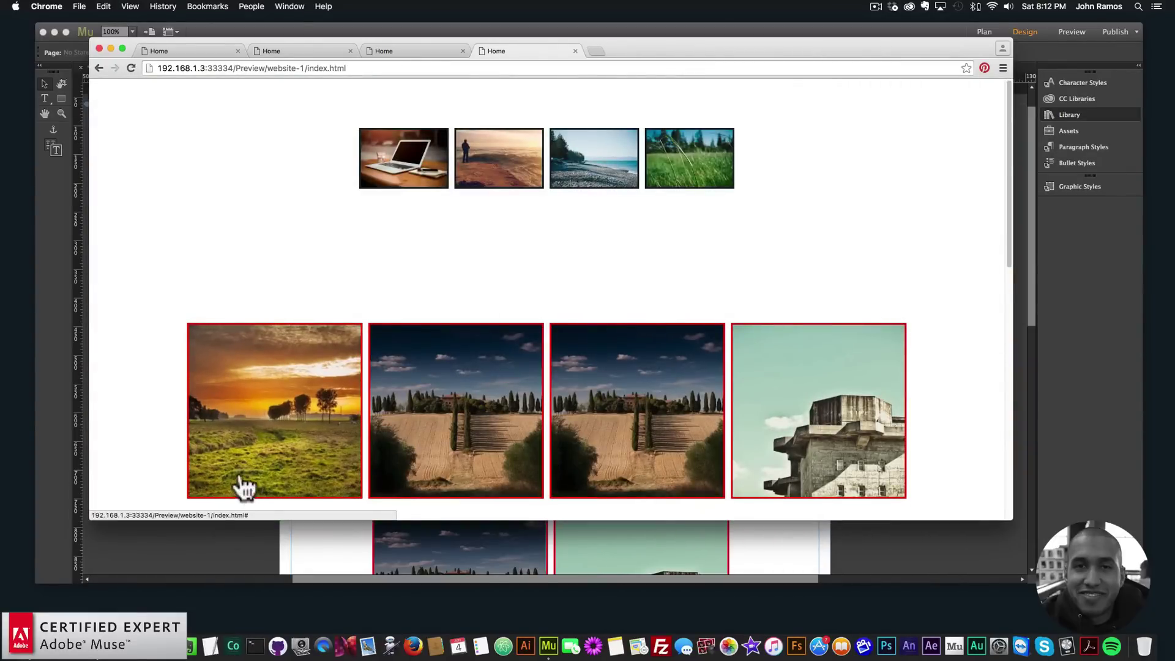
- Return to Adobe Muse and add a fluid-width breakpoint with a width of 768 to the page
click(203, 556)
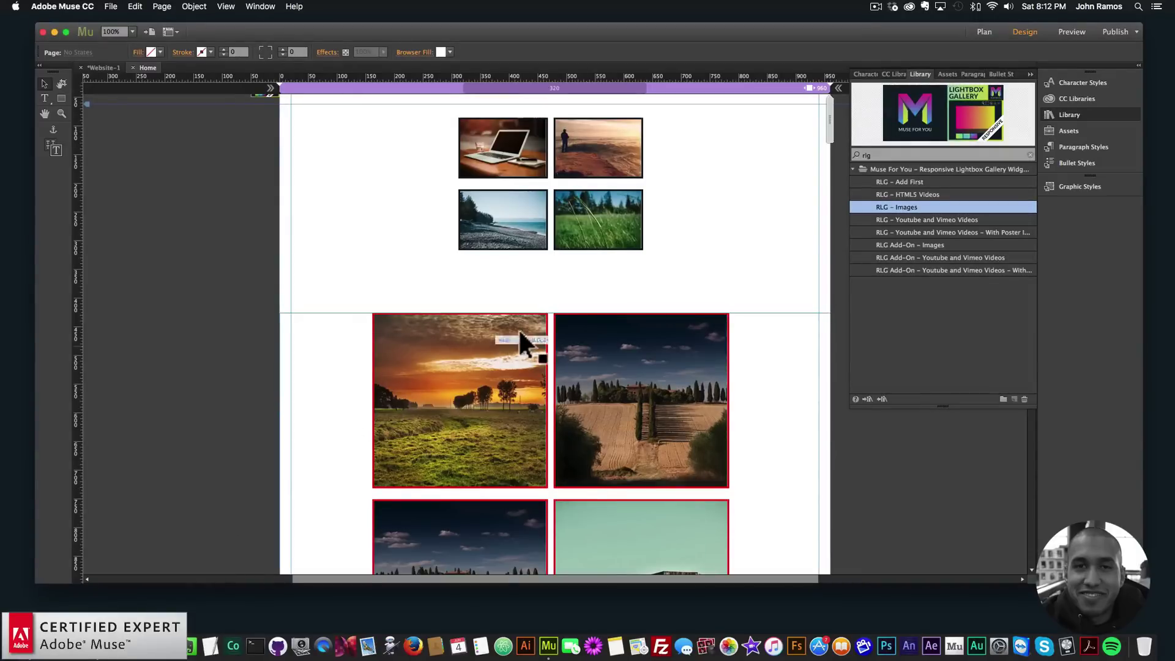
right_click(739, 83)
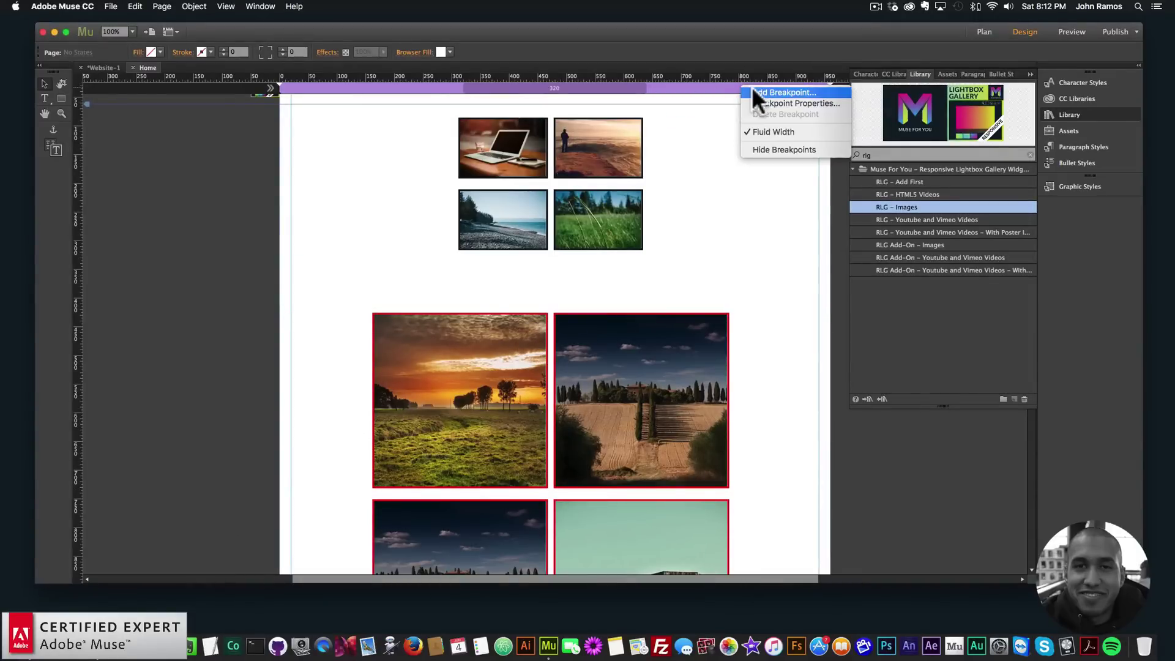
click(752, 87)
text(768)
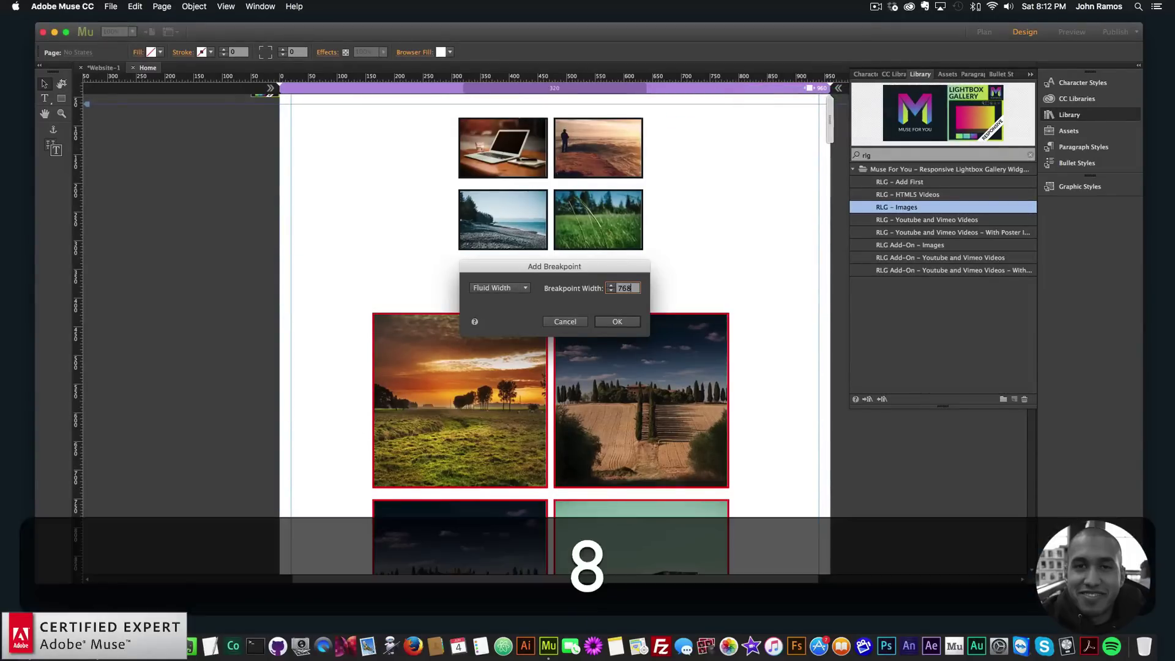
key(Return)
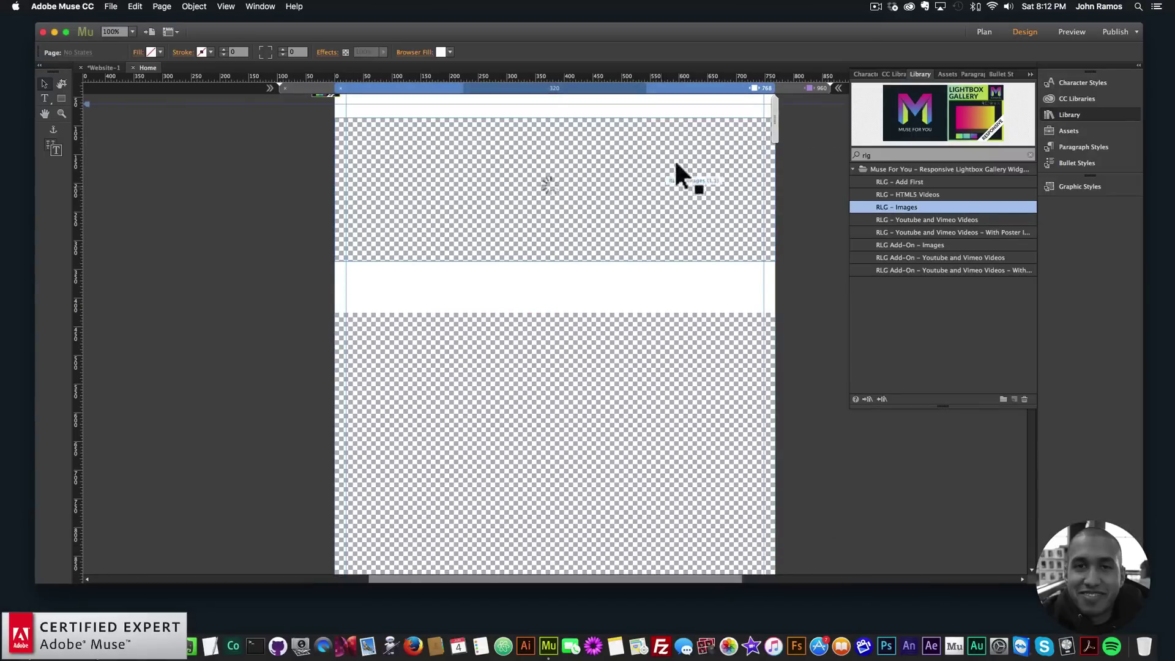
- Hide the second gallery with the red-bordered images in the 960 breakpoint
click(809, 89)
drag(580, 236, 582, 241)
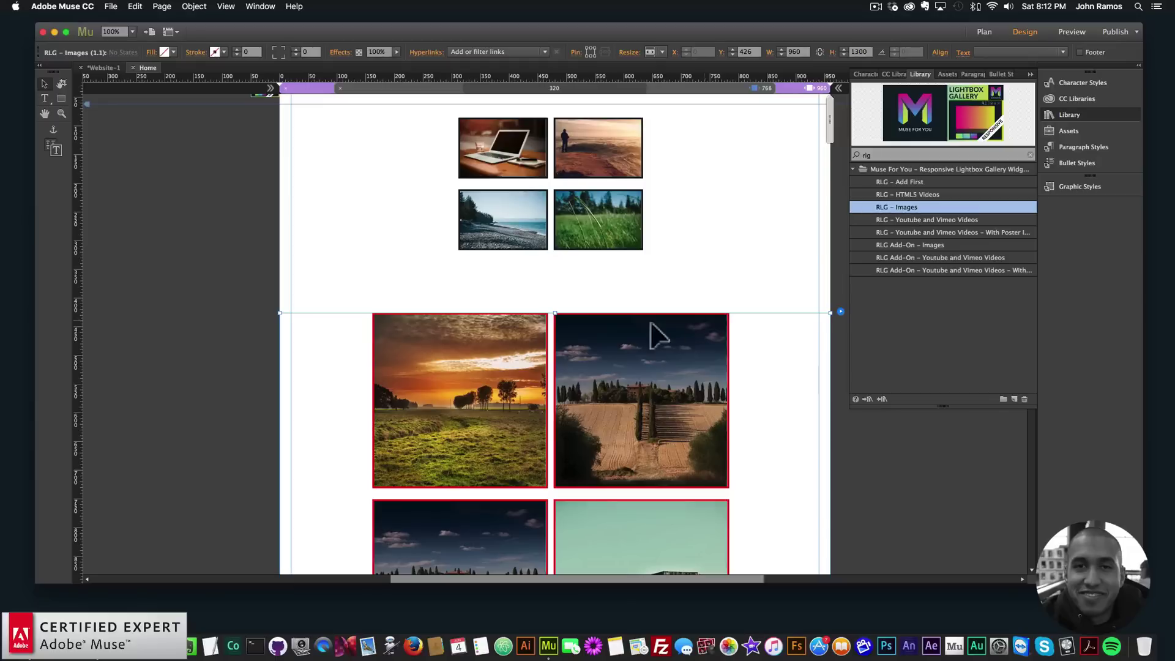
right_click(627, 350)
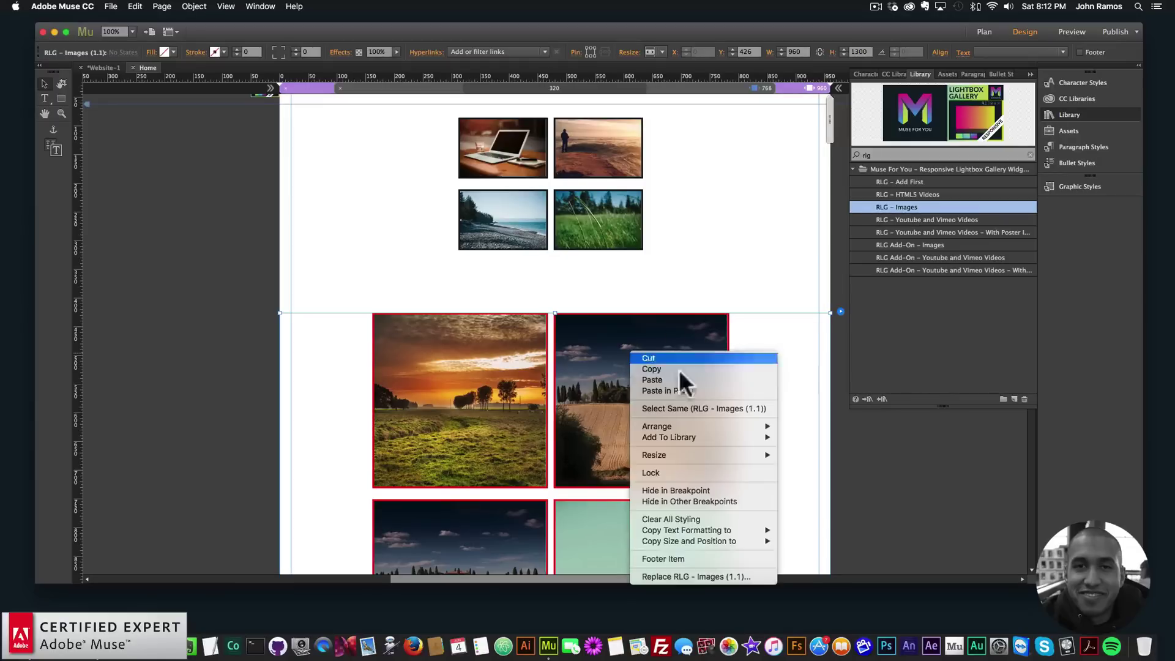
click(674, 486)
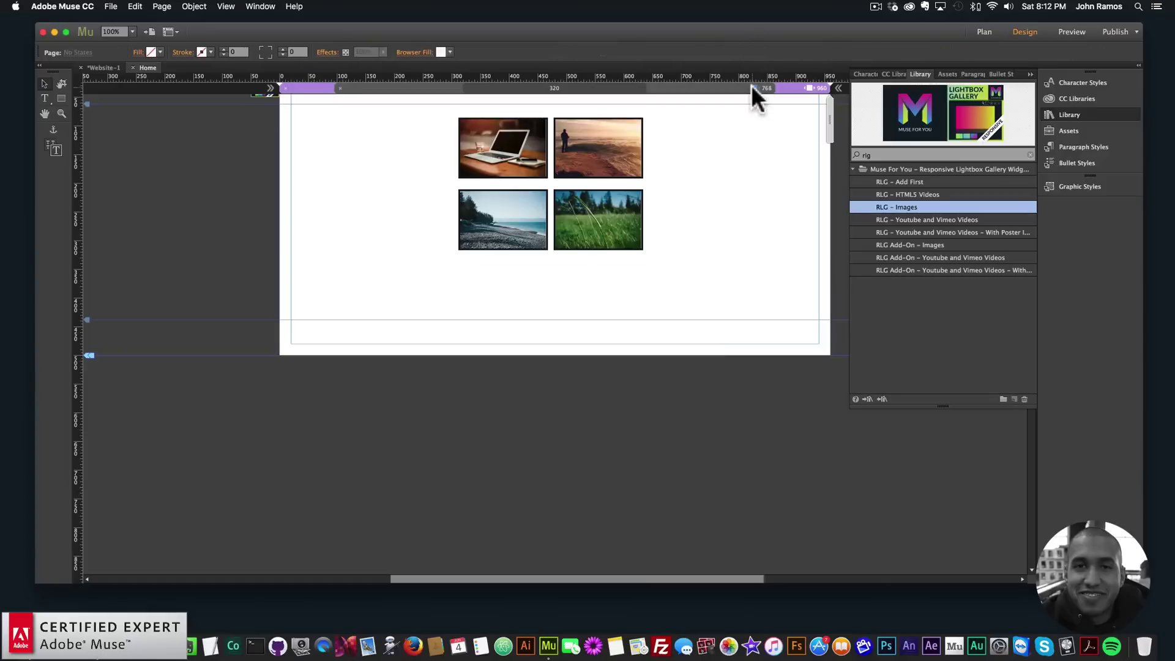
- In the 768 breakpoint, hide the first gallery and move the second gallery up into its place near the page top
click(751, 86)
click(583, 214)
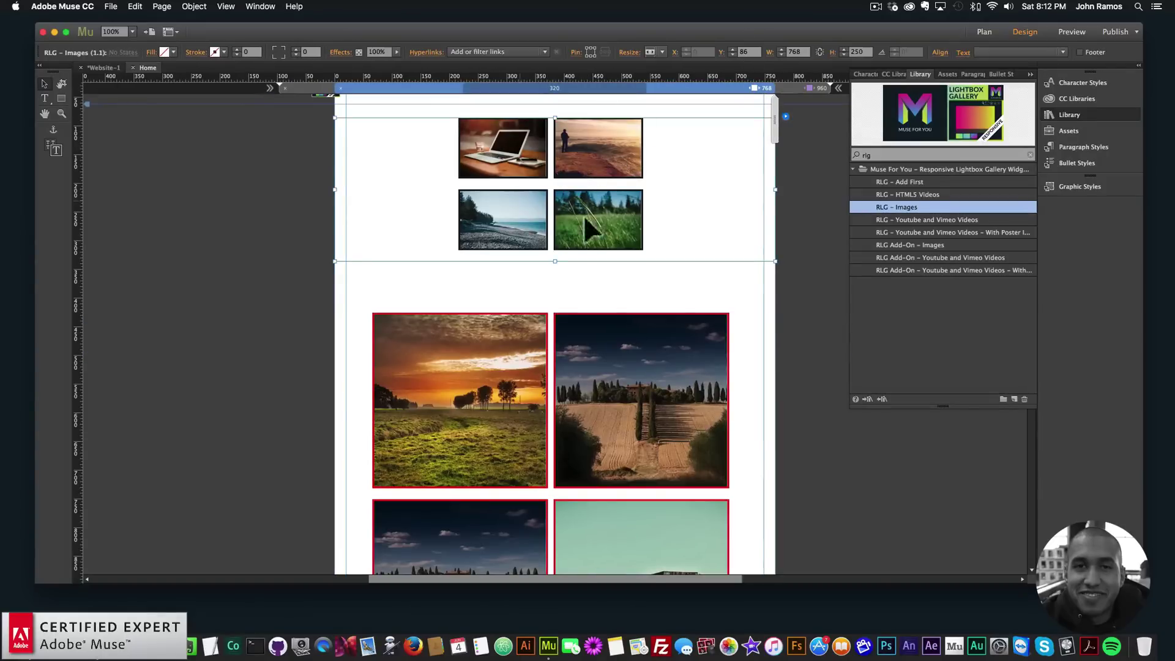
right_click(589, 149)
click(638, 286)
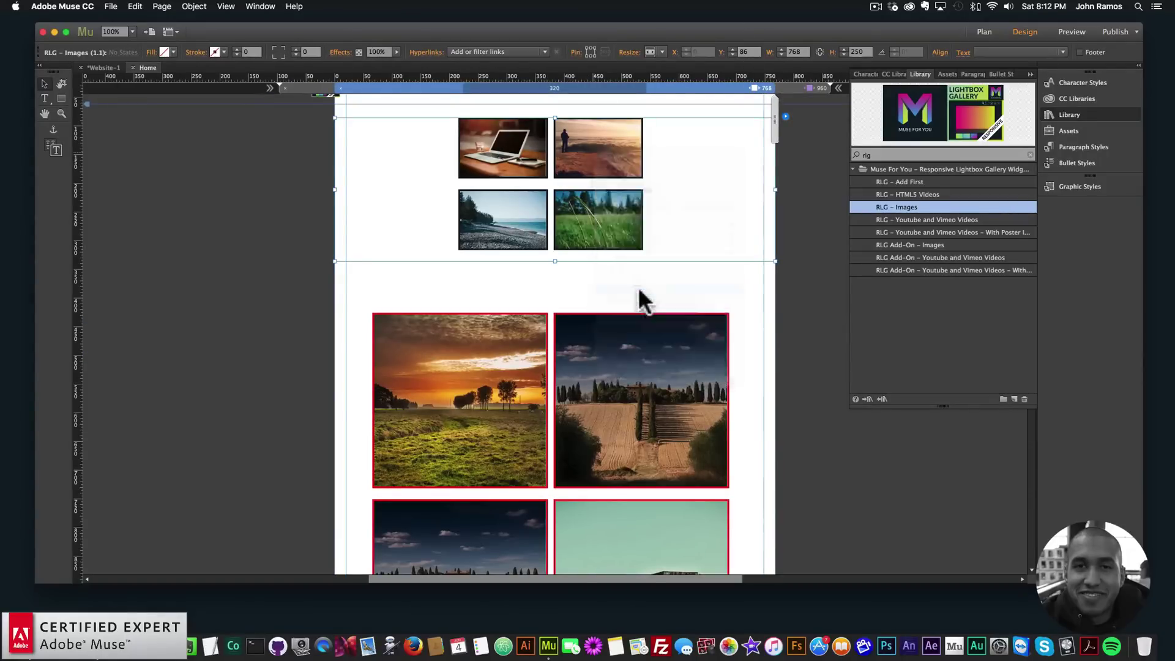
drag(607, 372, 581, 197)
click(348, 316)
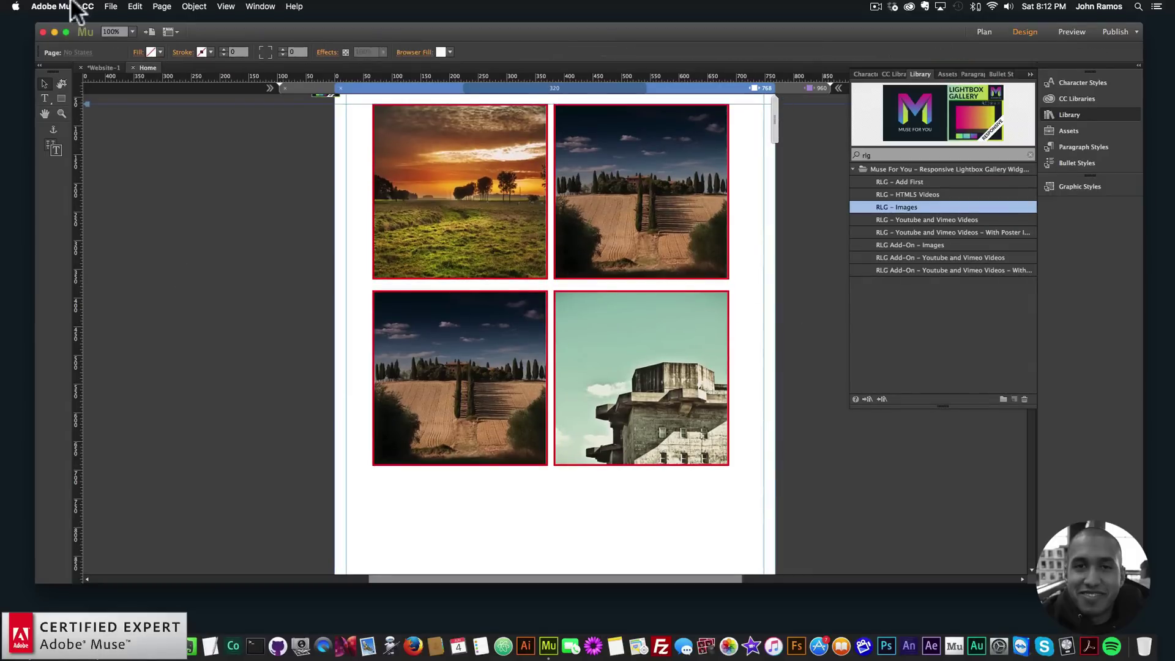
- Preview the page in the browser, open the laptop image in the lightbox and close it again
click(110, 6)
click(149, 191)
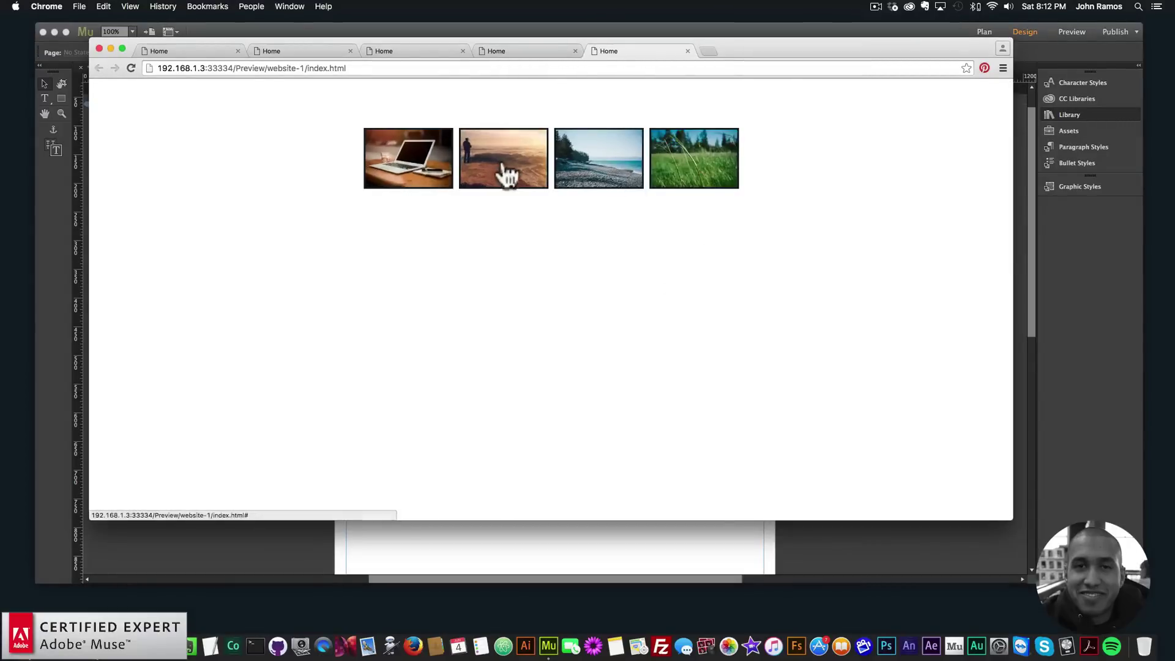
click(407, 178)
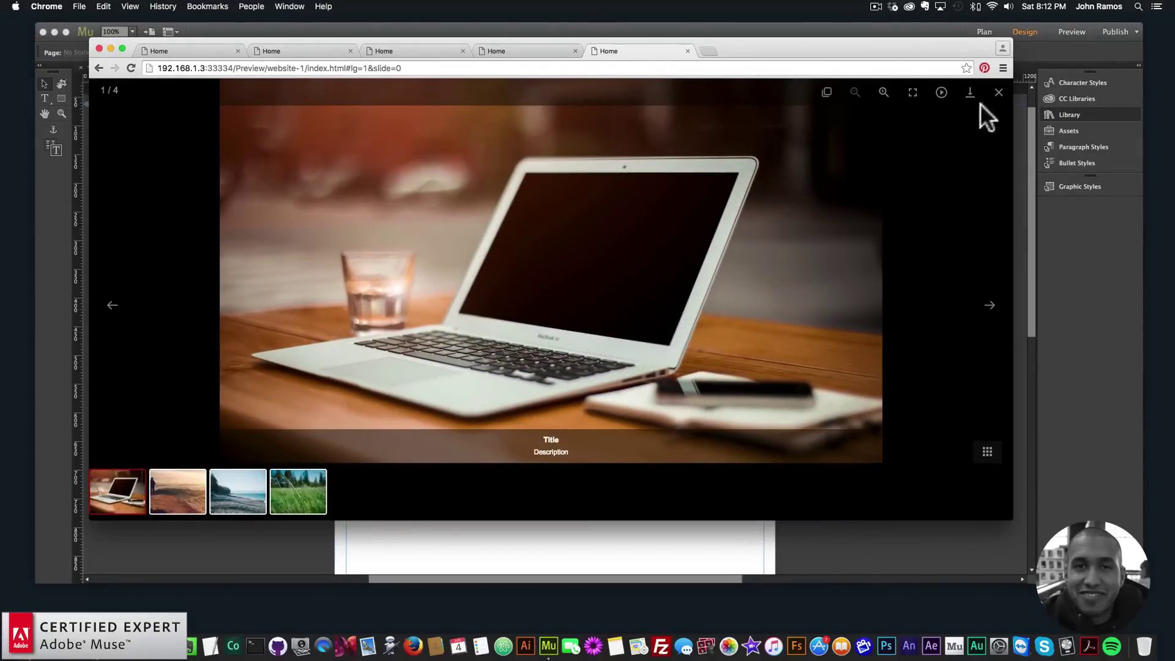
click(982, 113)
- Narrow the browser window to mobile width, open the second gallery's lightbox and browse to the concrete building image
drag(1014, 178, 395, 184)
click(237, 165)
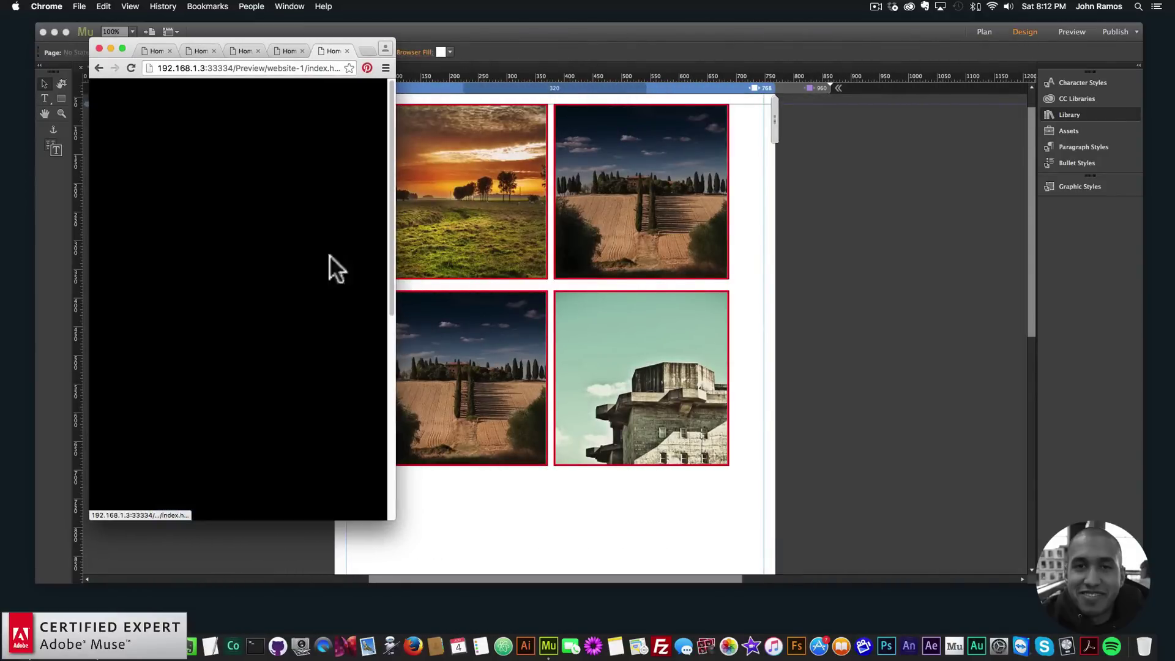
click(248, 502)
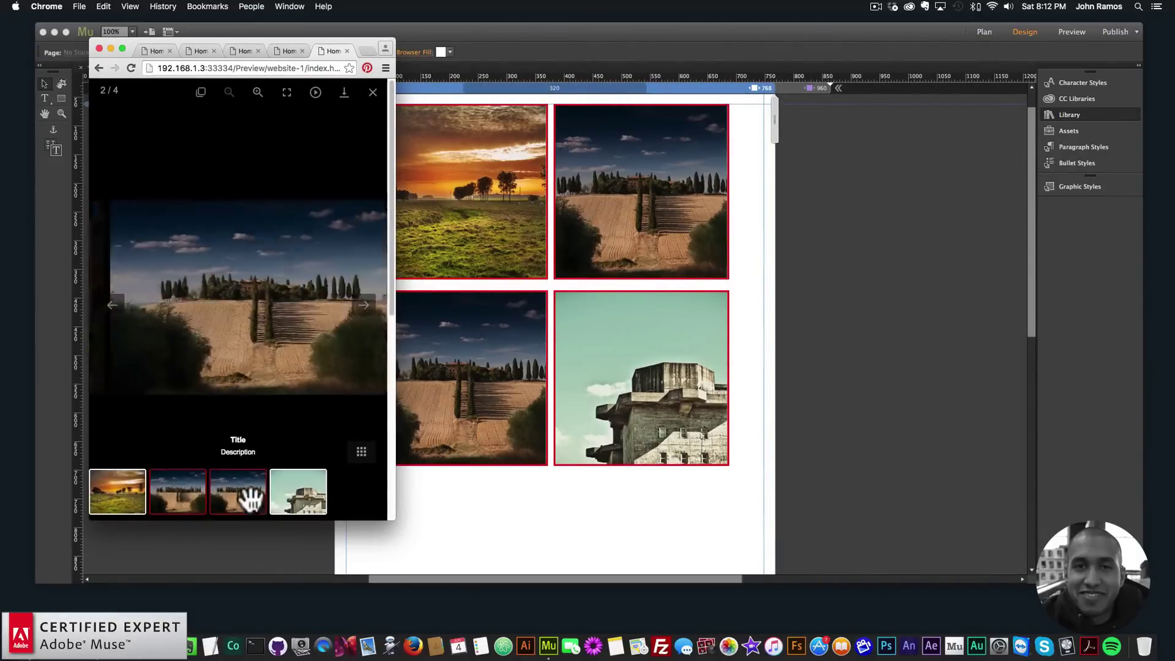
click(288, 499)
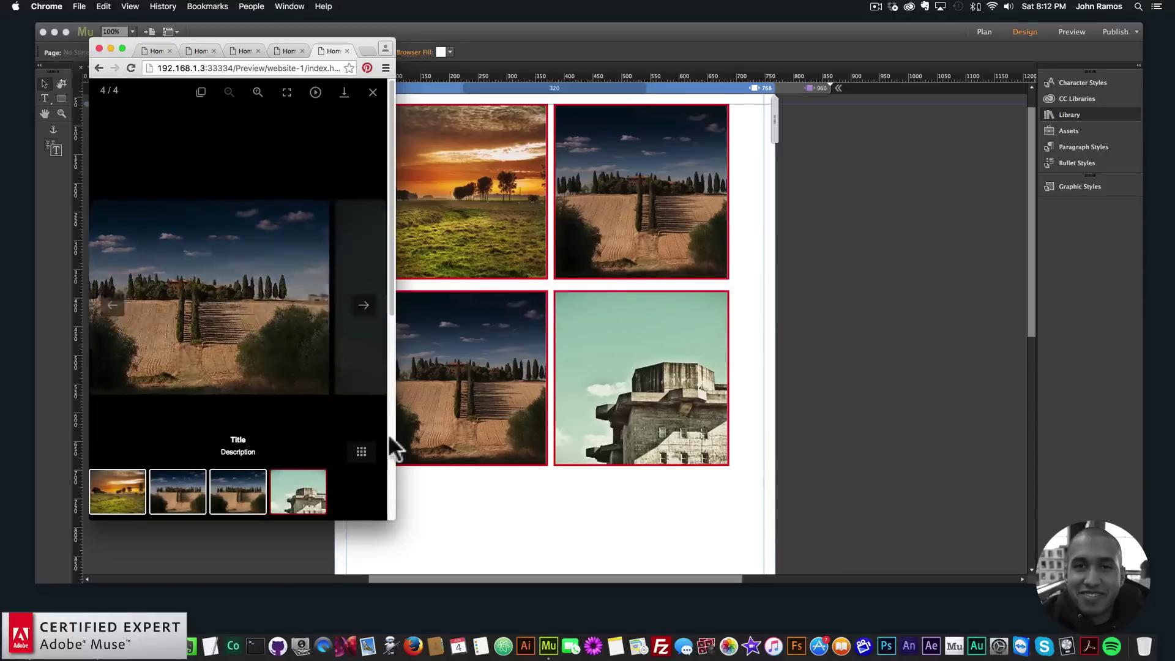
- Widen the browser window back to desktop width, close the lightbox and close the browser to return to Adobe Muse
drag(394, 406, 981, 412)
click(967, 93)
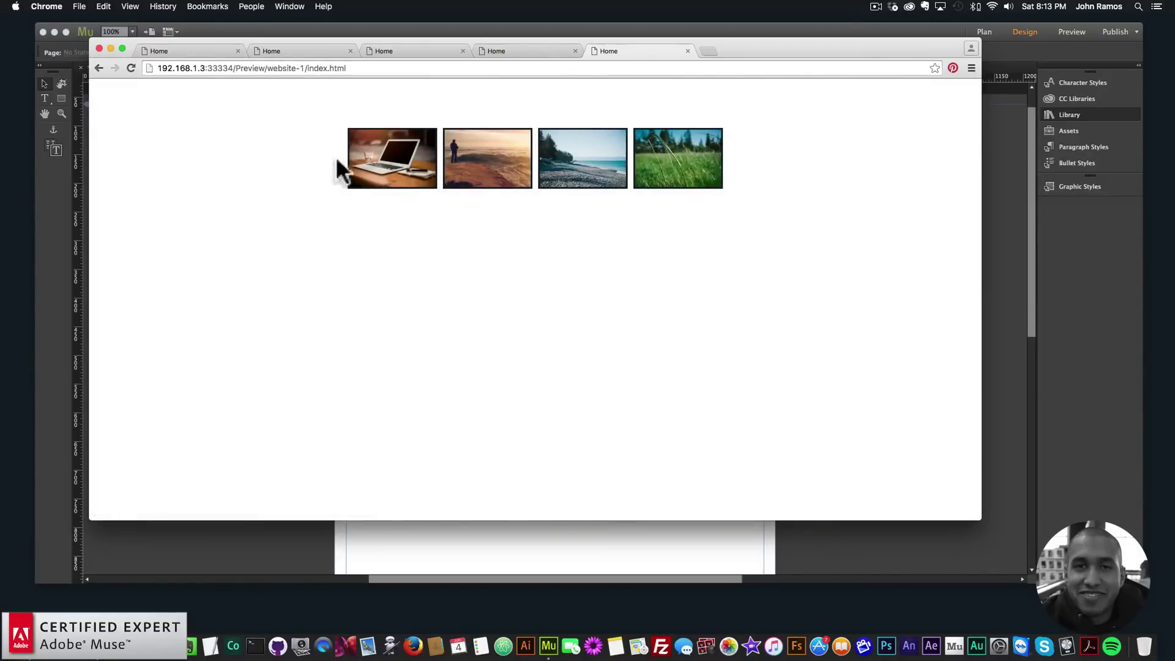
click(99, 48)
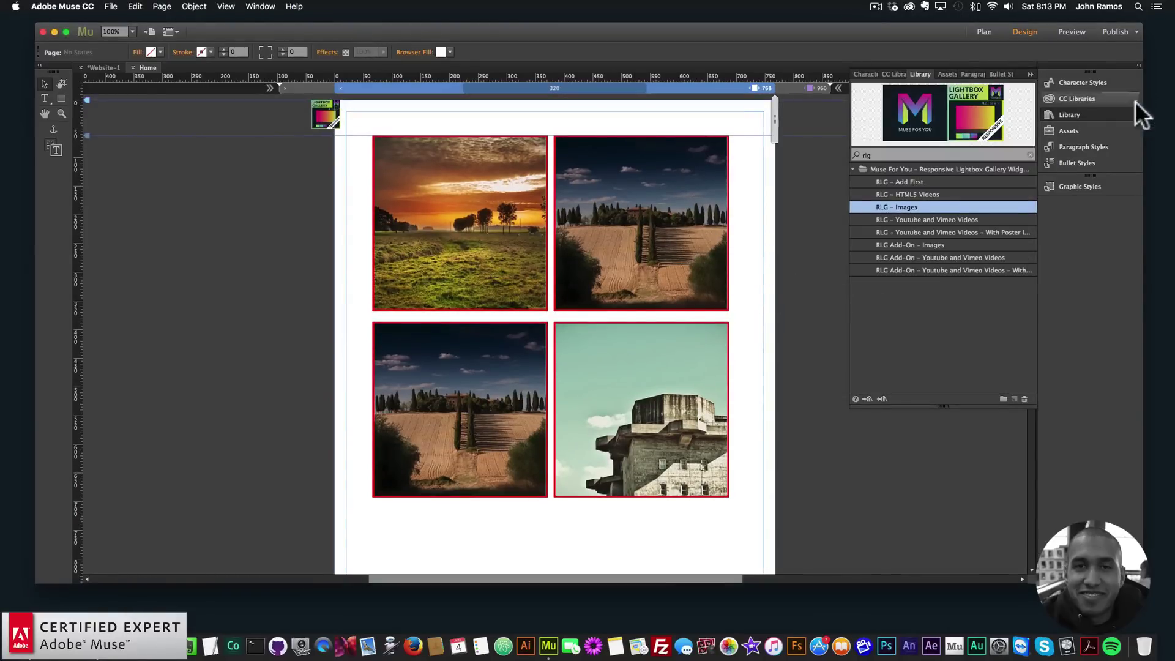
- In the 960 breakpoint, search the library for rlg and place the RLG Add-On - Images widget in the page's lower-left area
click(985, 231)
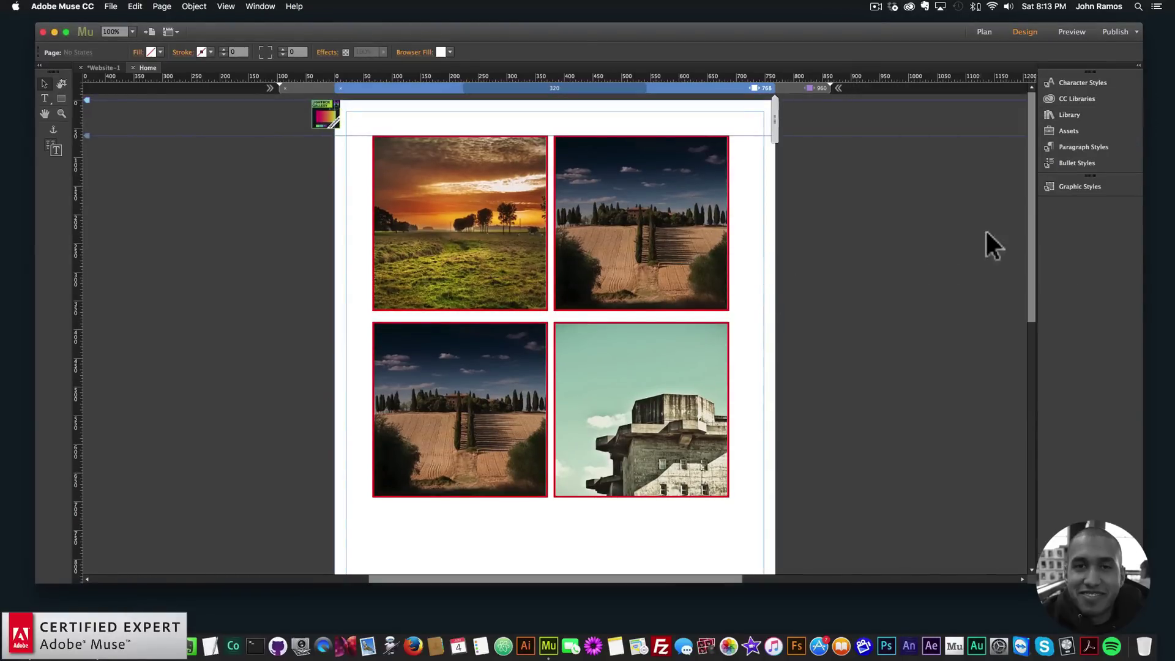
click(789, 88)
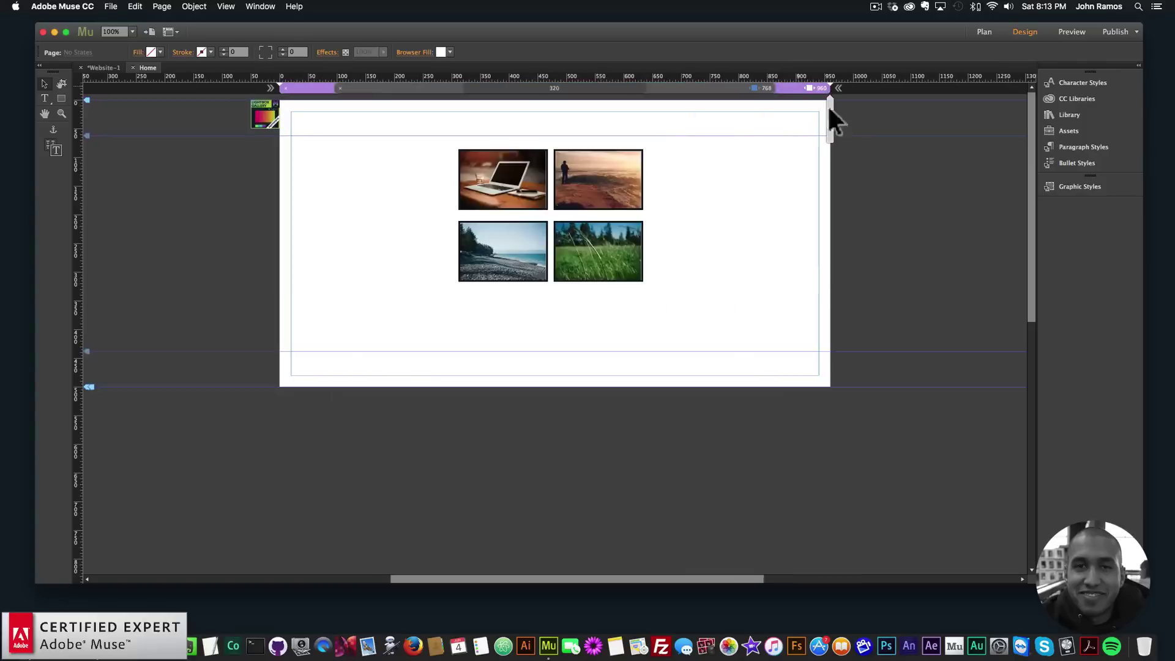
click(1065, 114)
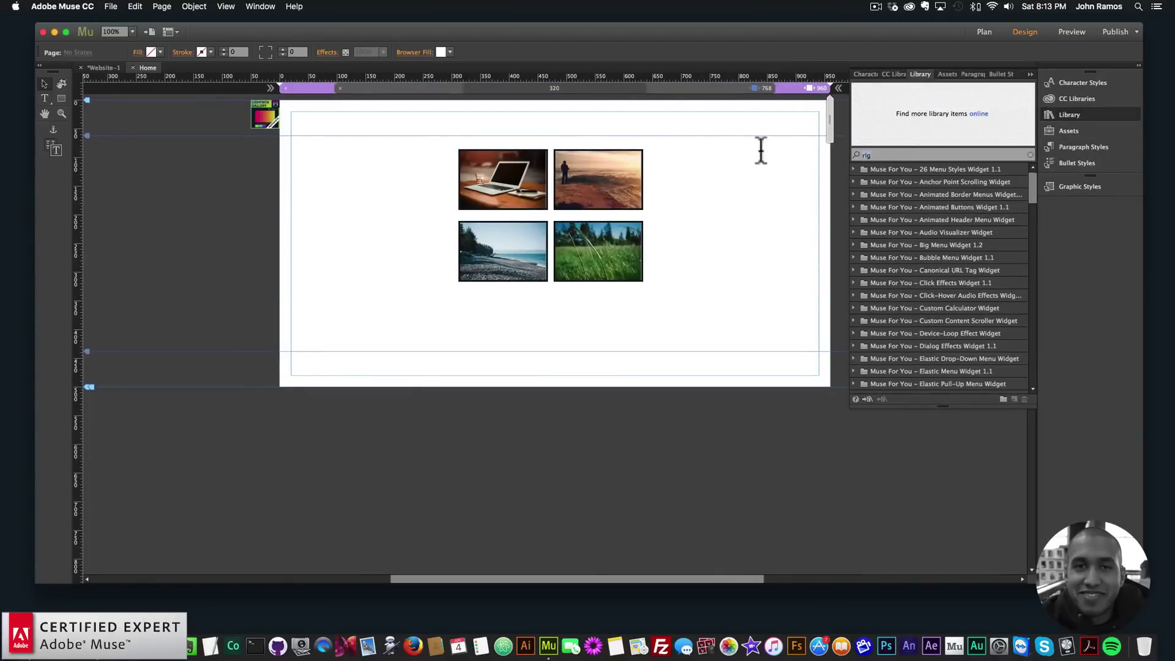
text(g)
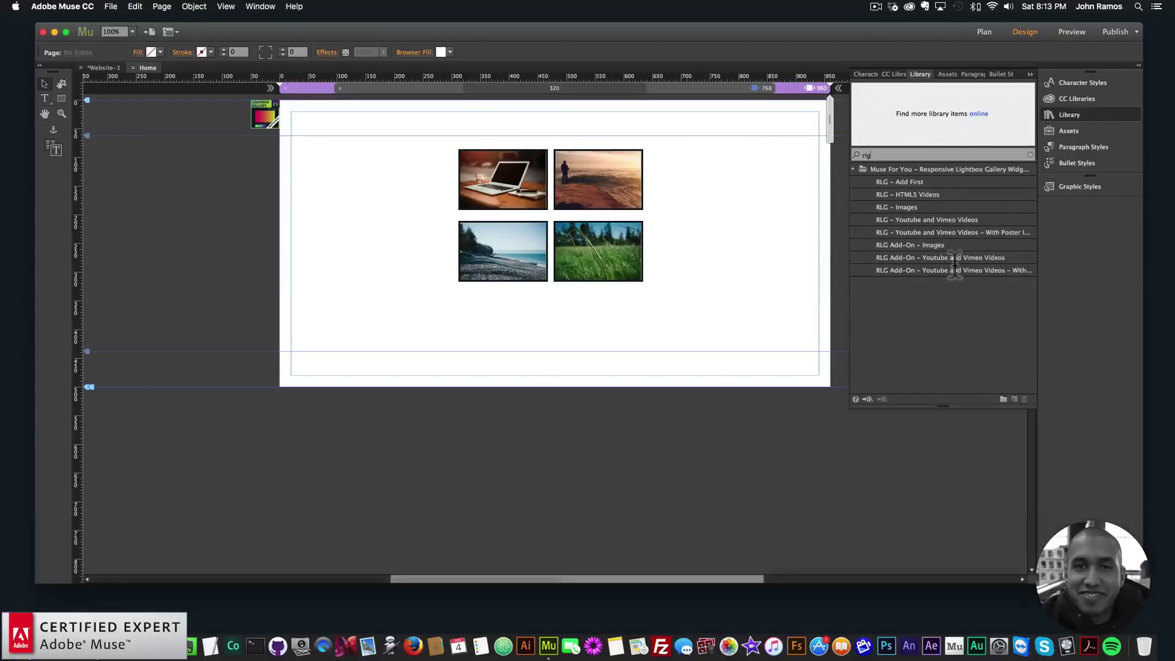
click(933, 245)
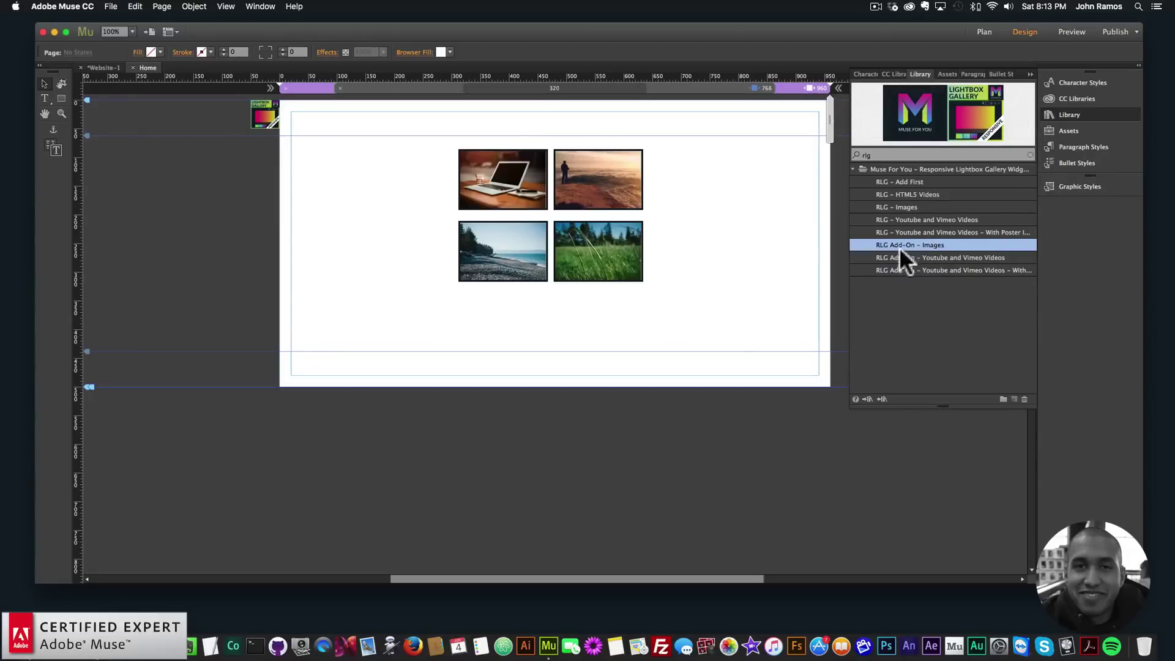
drag(900, 252, 313, 334)
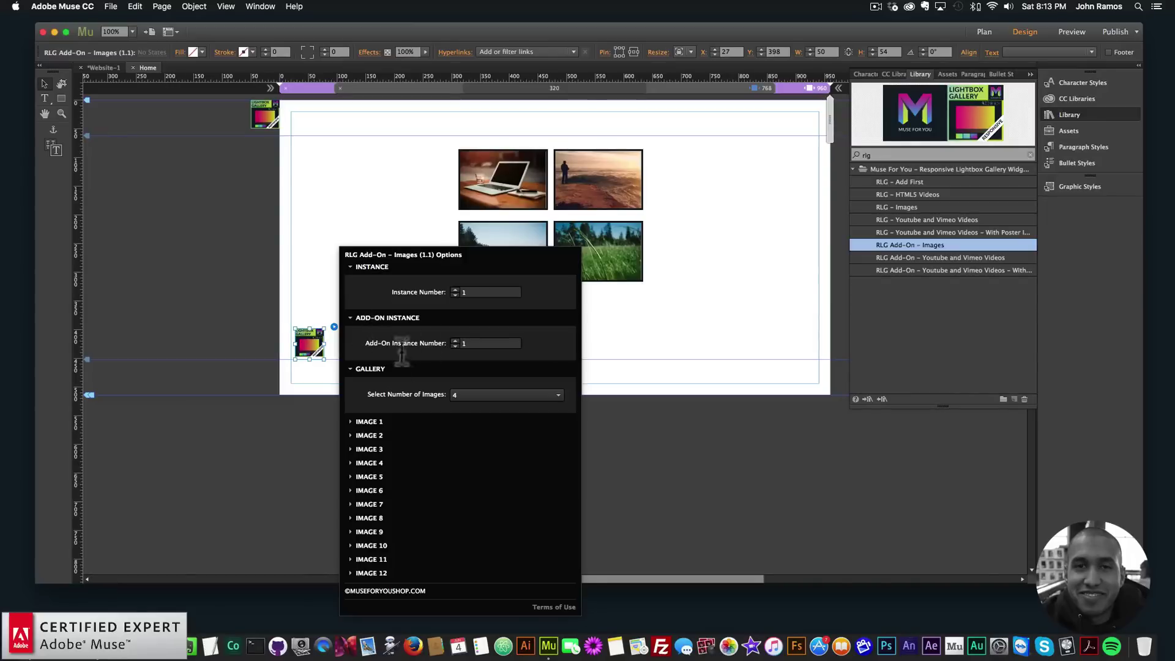
- Set the add-on's number of images to 12, move the widget slightly lower on the page and deselect it
click(480, 395)
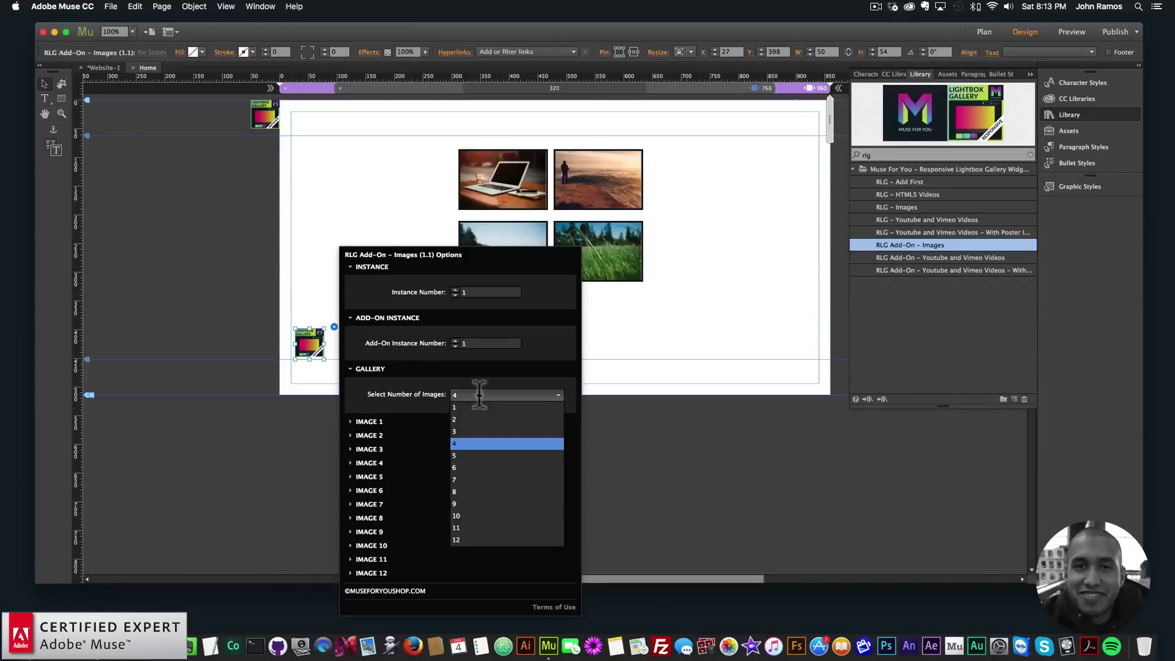
click(468, 539)
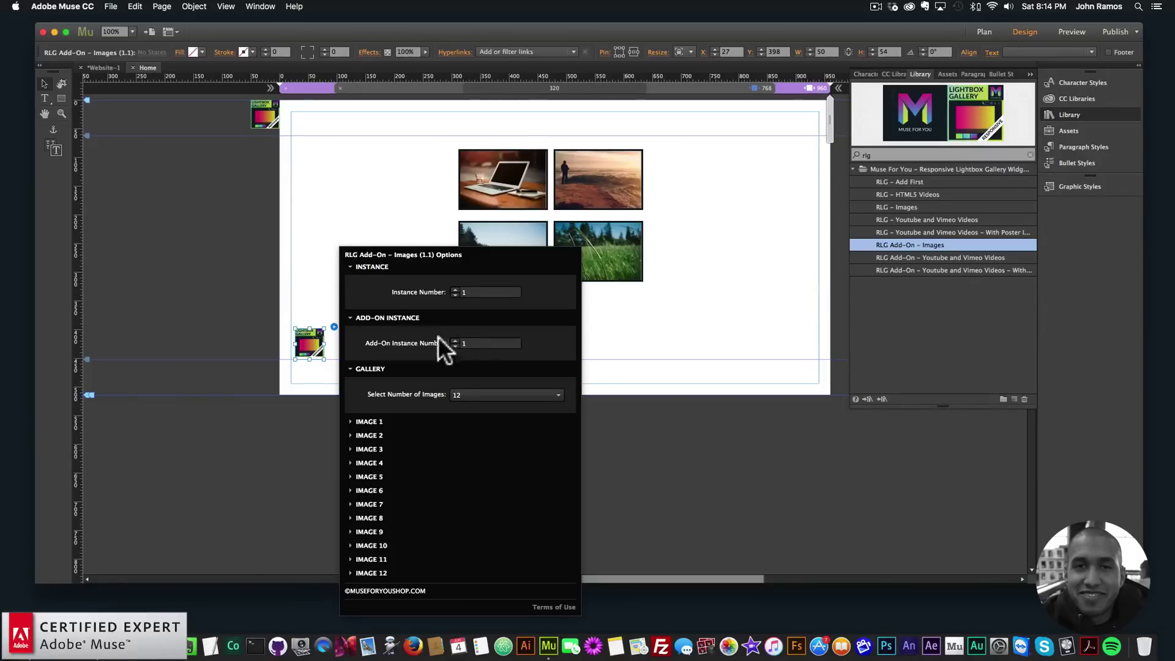
drag(310, 332, 311, 369)
click(491, 233)
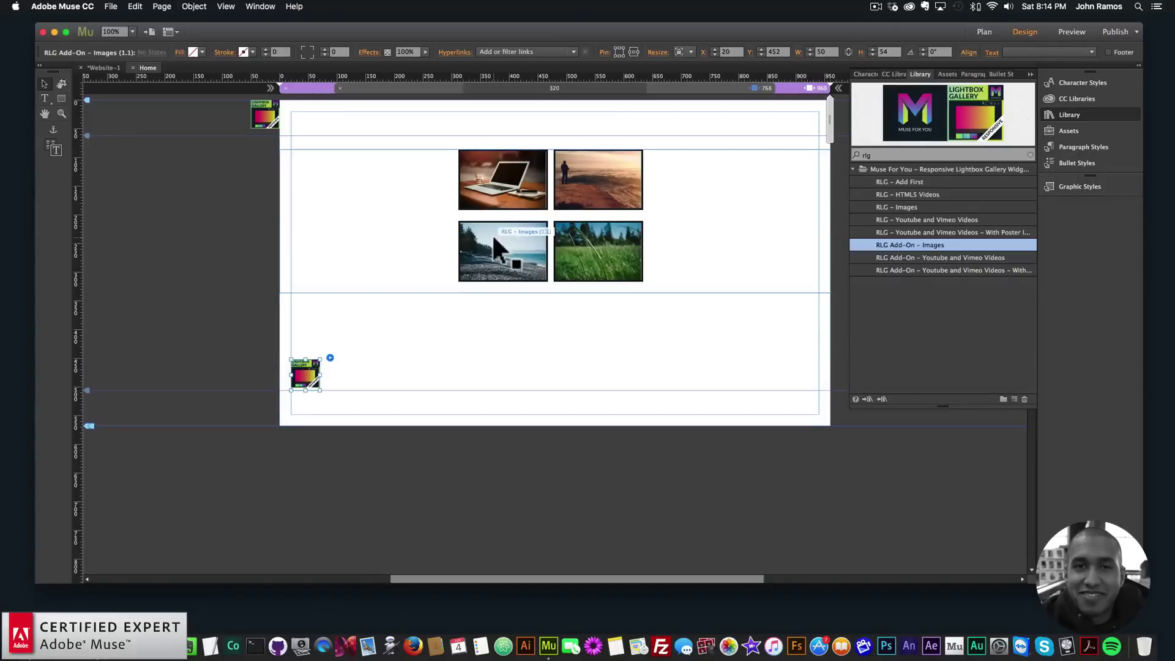
click(452, 342)
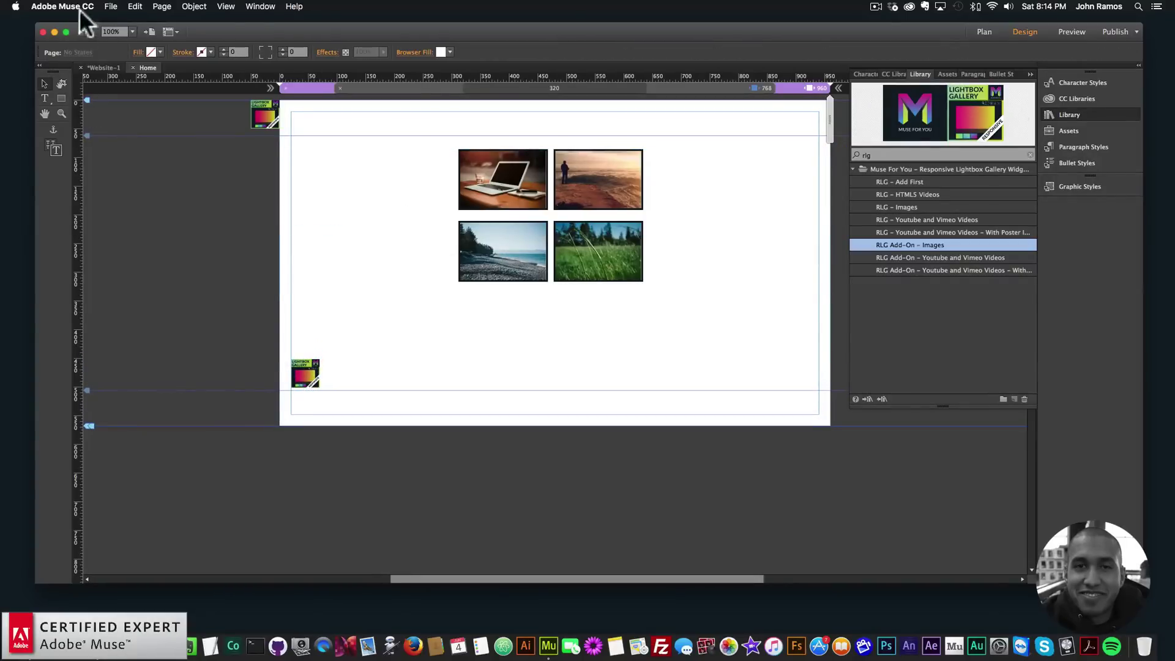
- Preview the page in the browser, and compare the instance numbers in the image add-on's and the image gallery's options
click(111, 6)
click(153, 189)
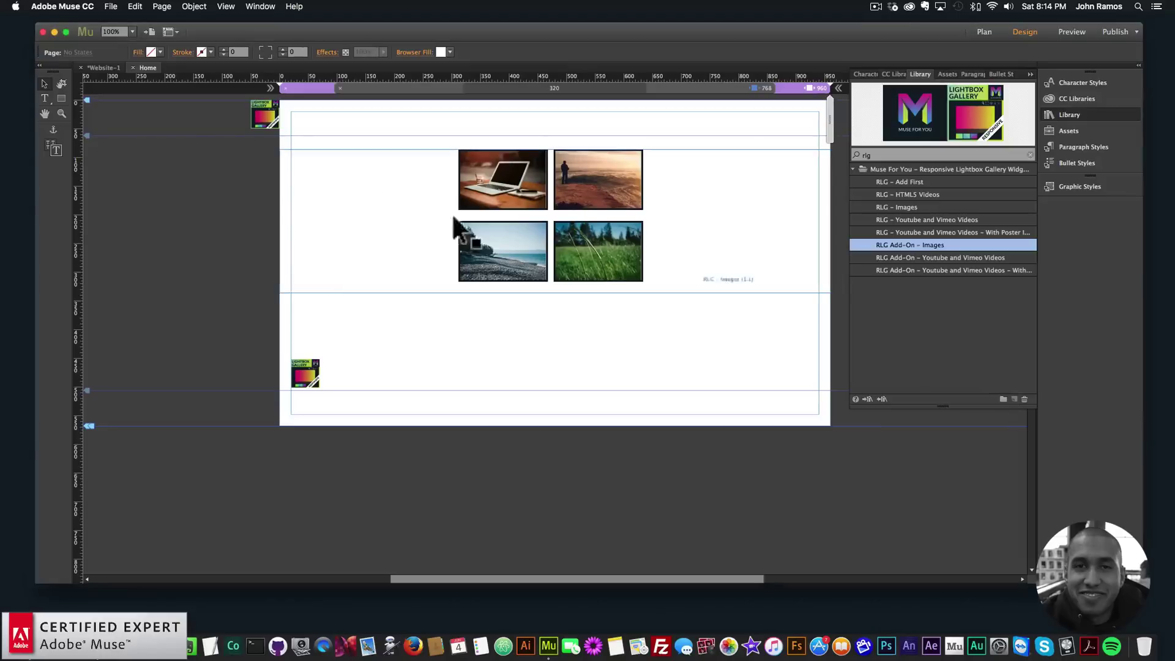
click(318, 366)
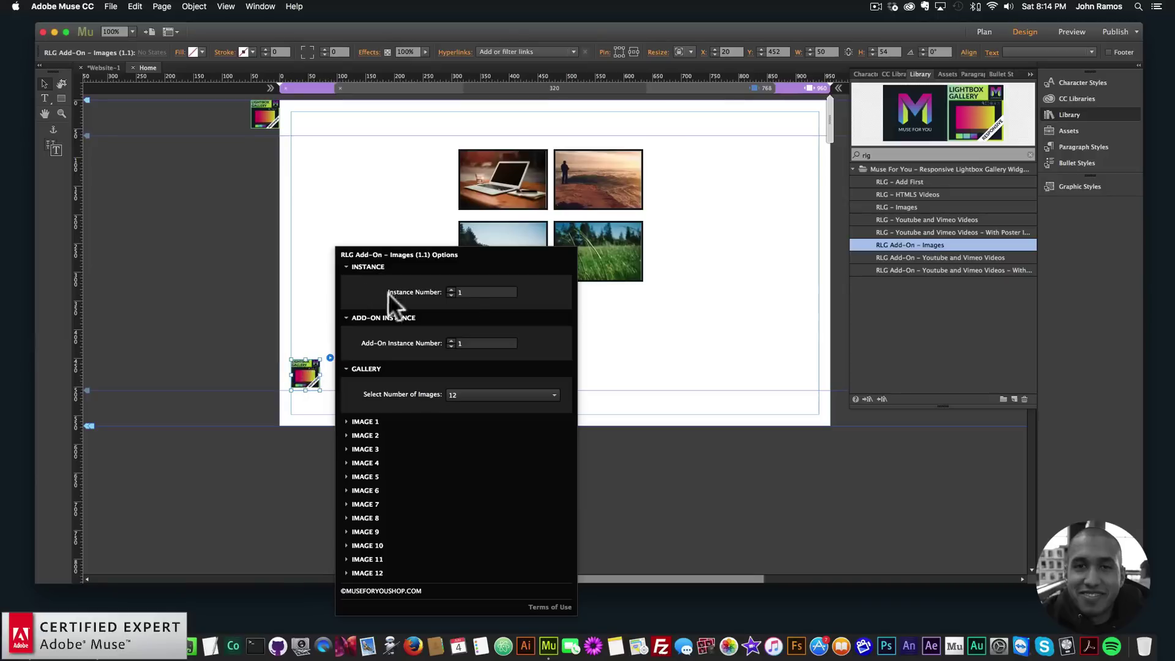
click(401, 274)
click(315, 362)
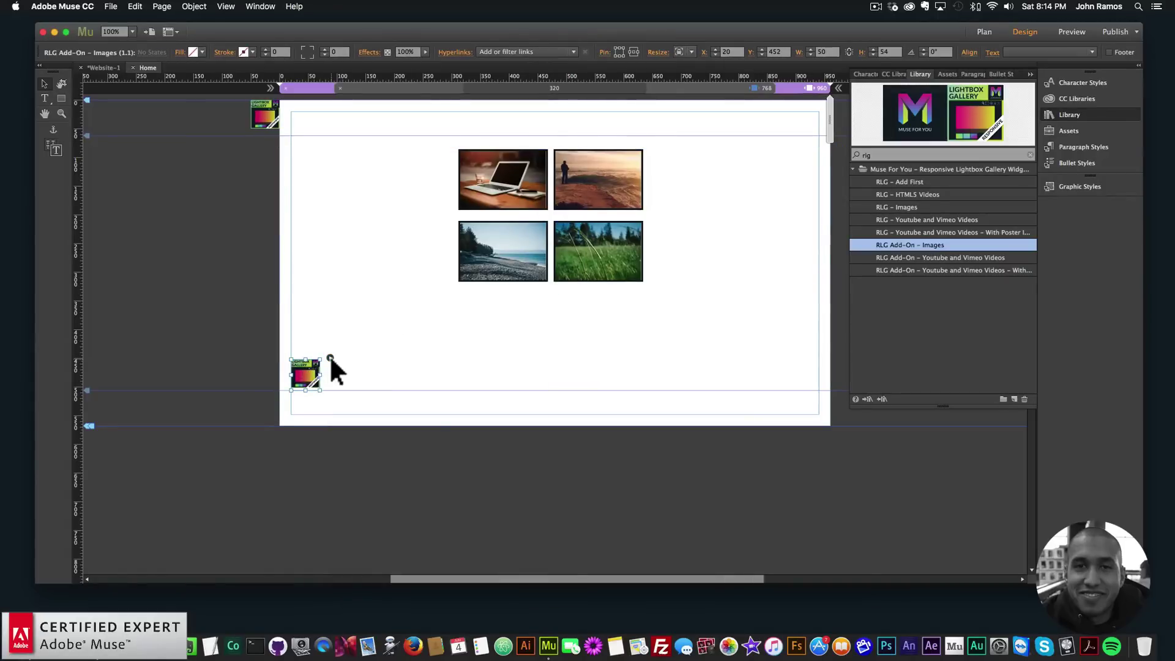
click(329, 356)
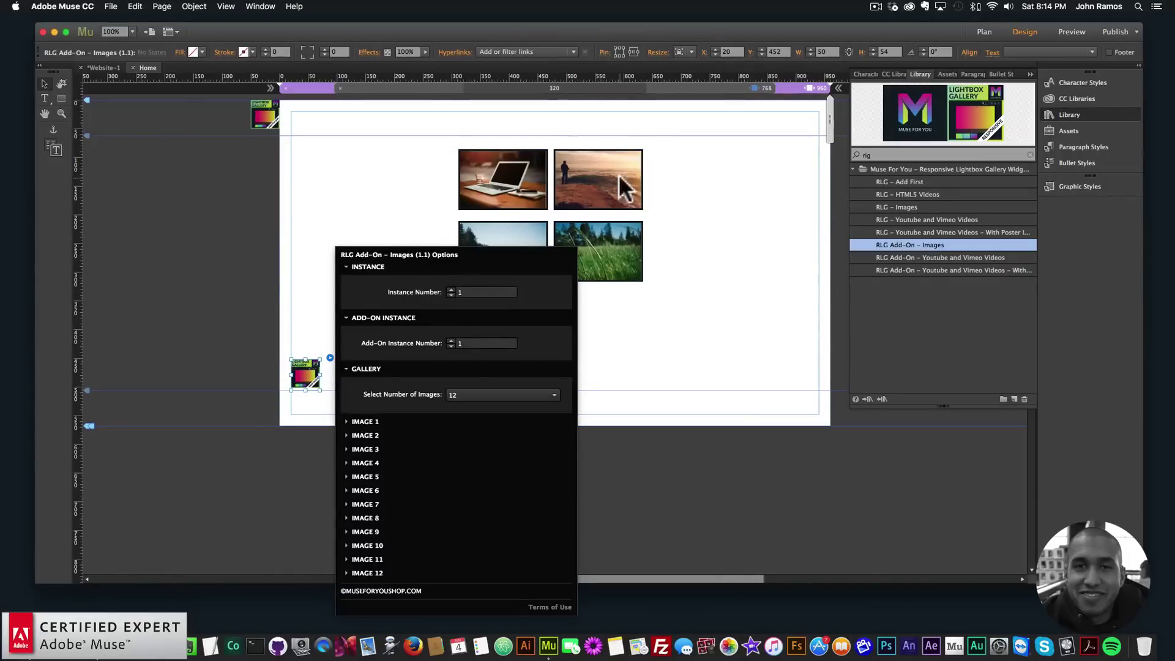
click(673, 168)
click(840, 147)
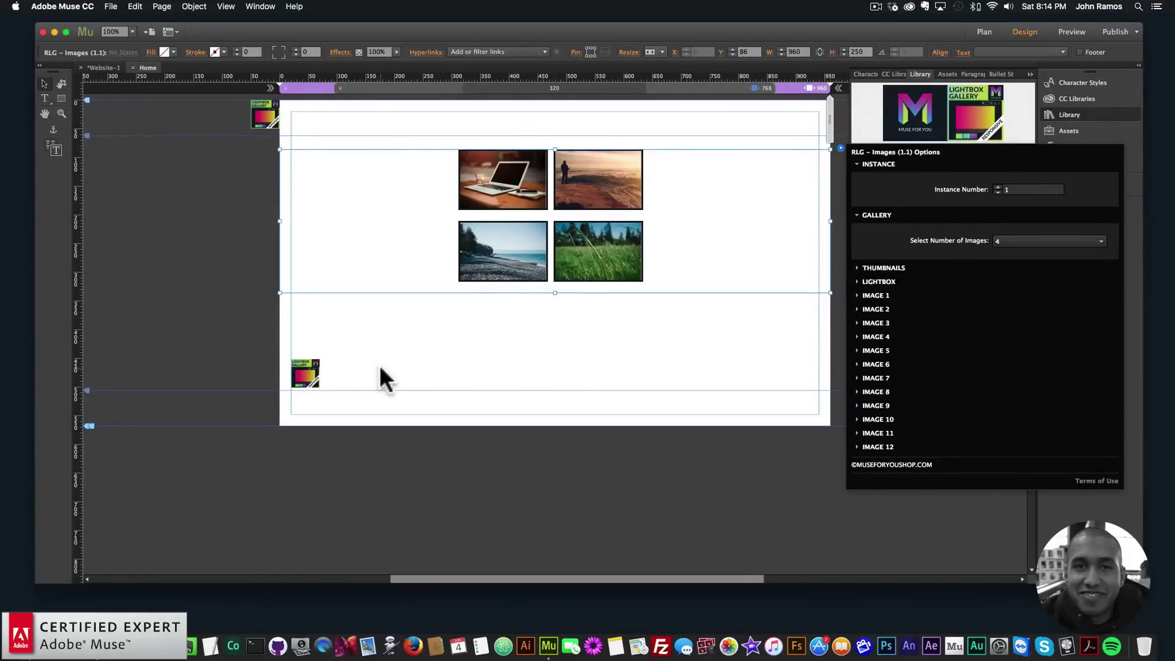
- Duplicate the RLG Add-On - Images widget, place the copy directly below the original at X 20, Y 521, and preview the page in the browser
click(303, 370)
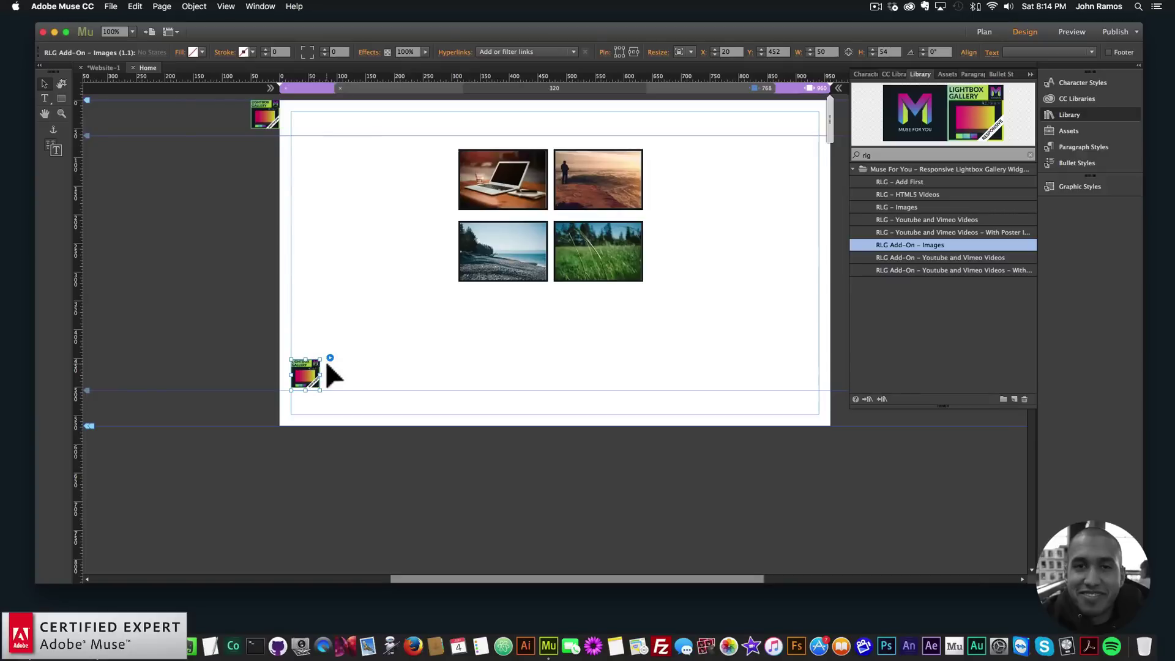
key(super+c)
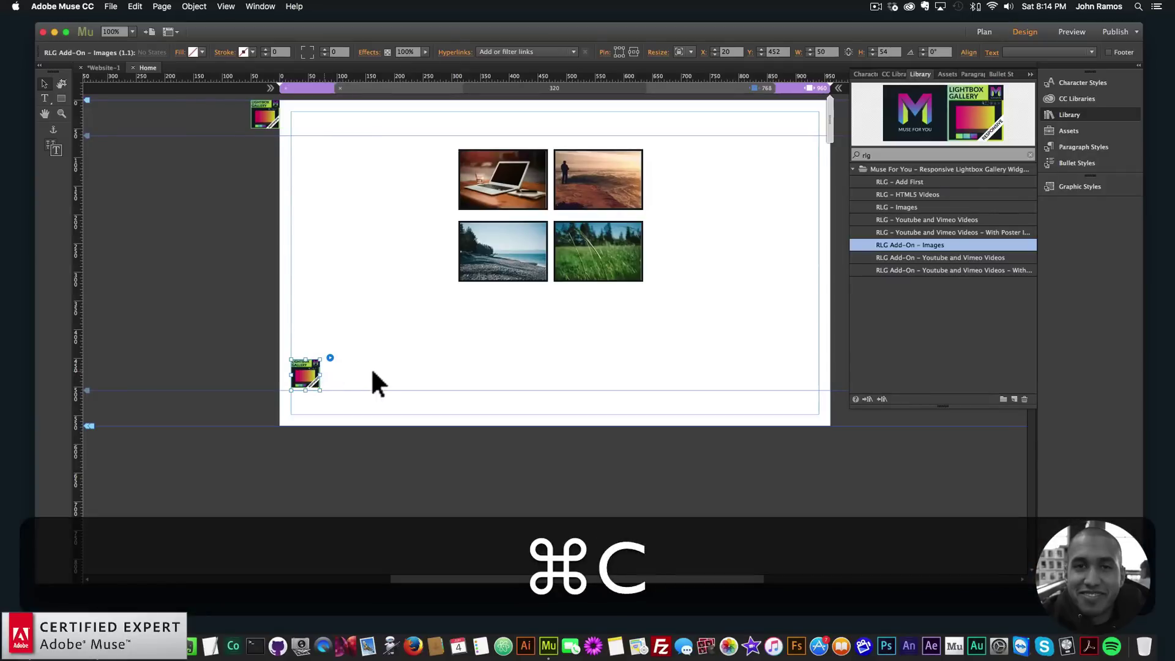
key(super+v)
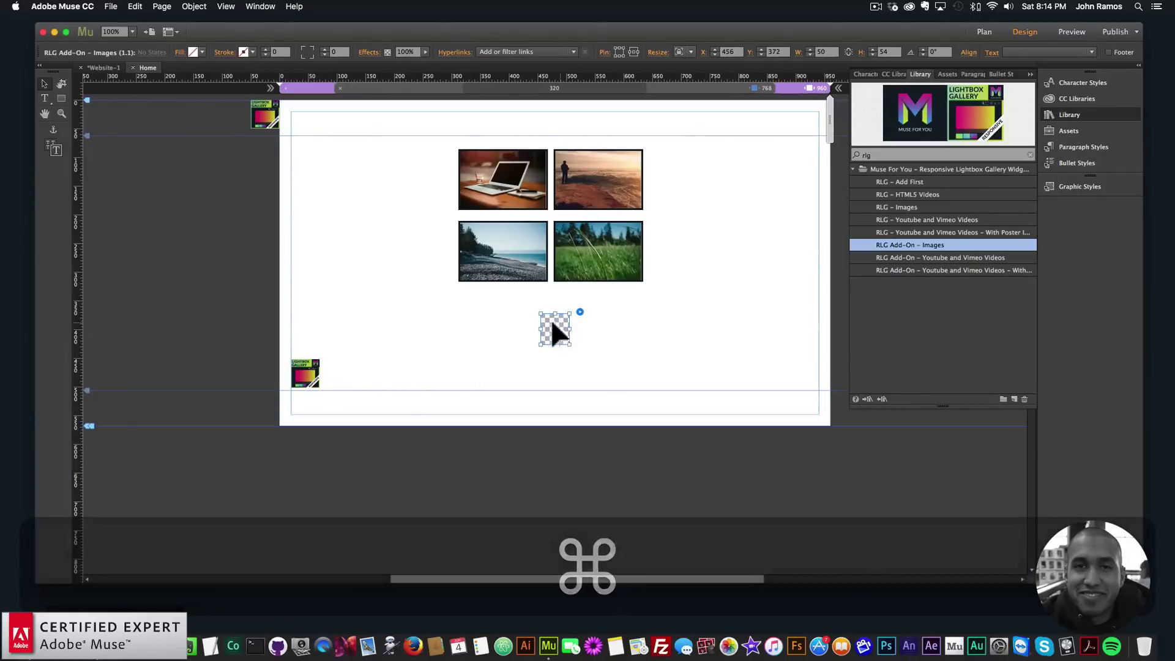
drag(540, 342, 308, 410)
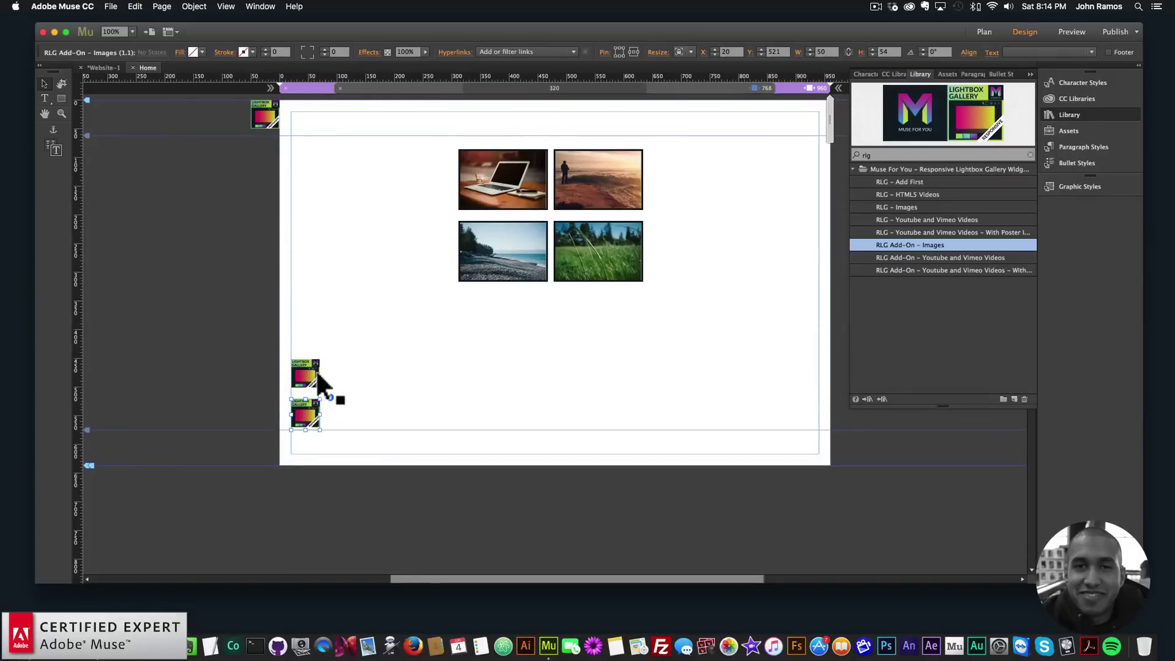
click(318, 428)
click(111, 6)
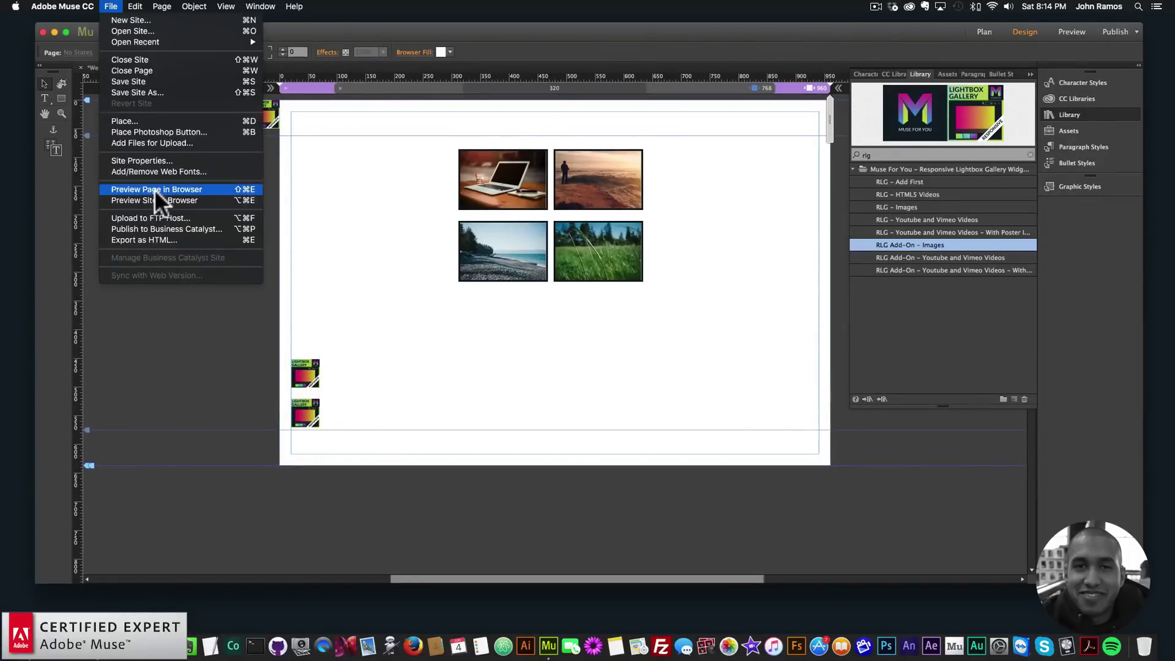
click(154, 189)
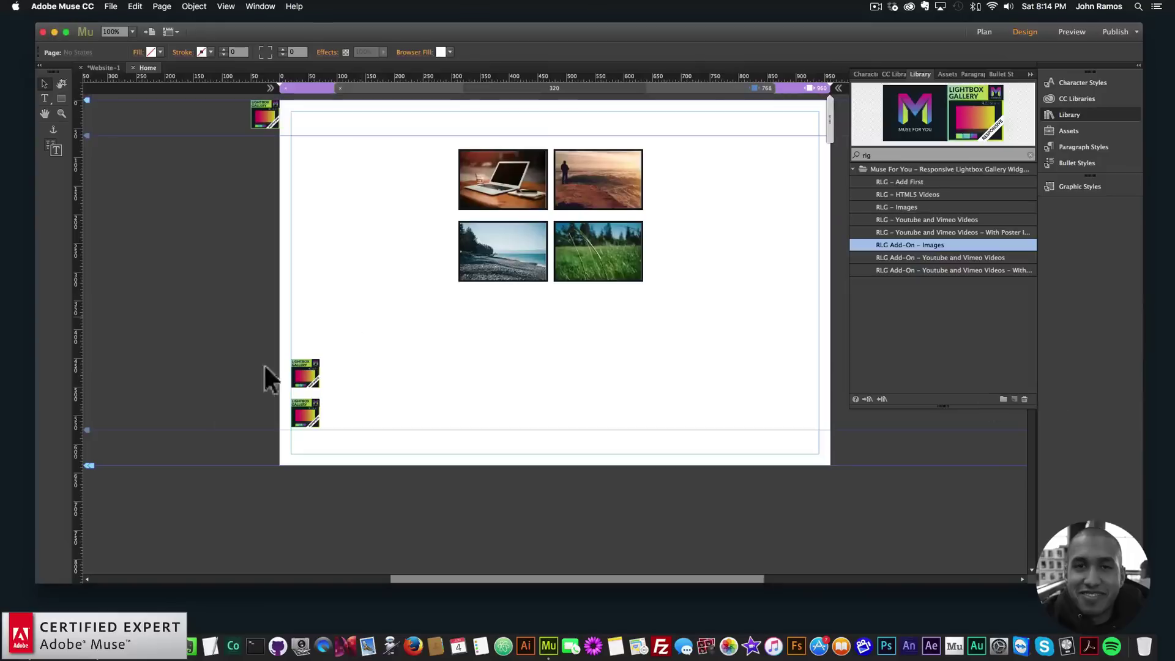
- Set the lower add-on copy's Add-On Instance Number to 2 and deselect the widget
drag(265, 375, 307, 409)
click(329, 397)
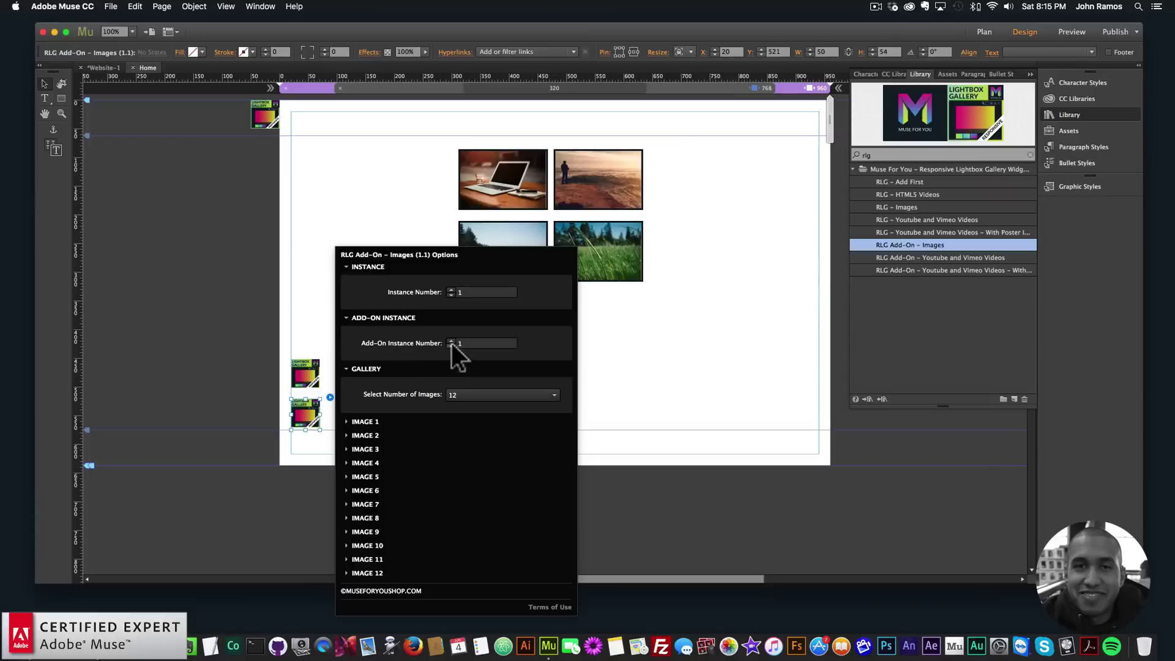
click(451, 340)
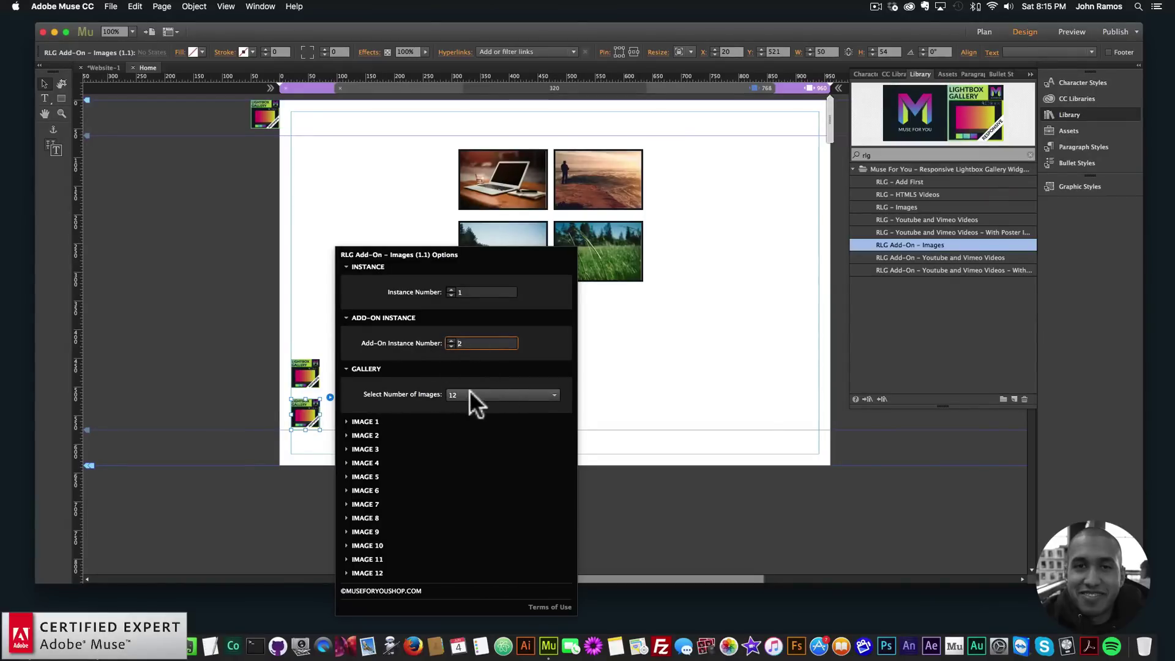
click(236, 391)
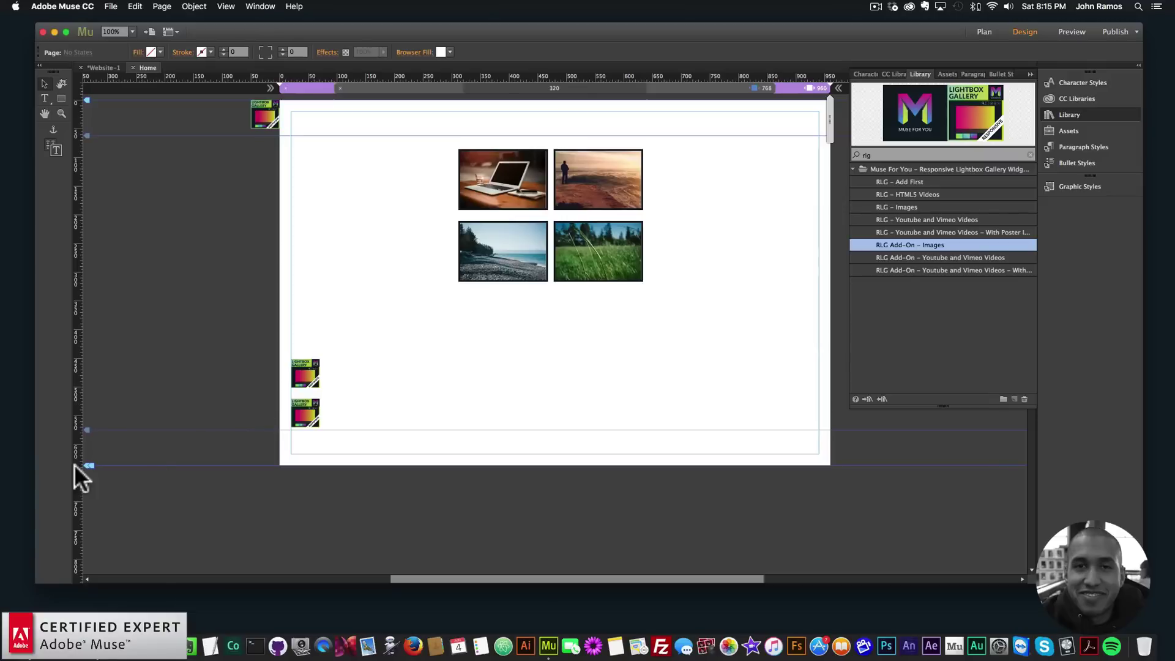
- Lengthen the page by lowering its bottom guide well below the add-on widgets, and preview the page in the browser
drag(89, 466, 88, 568)
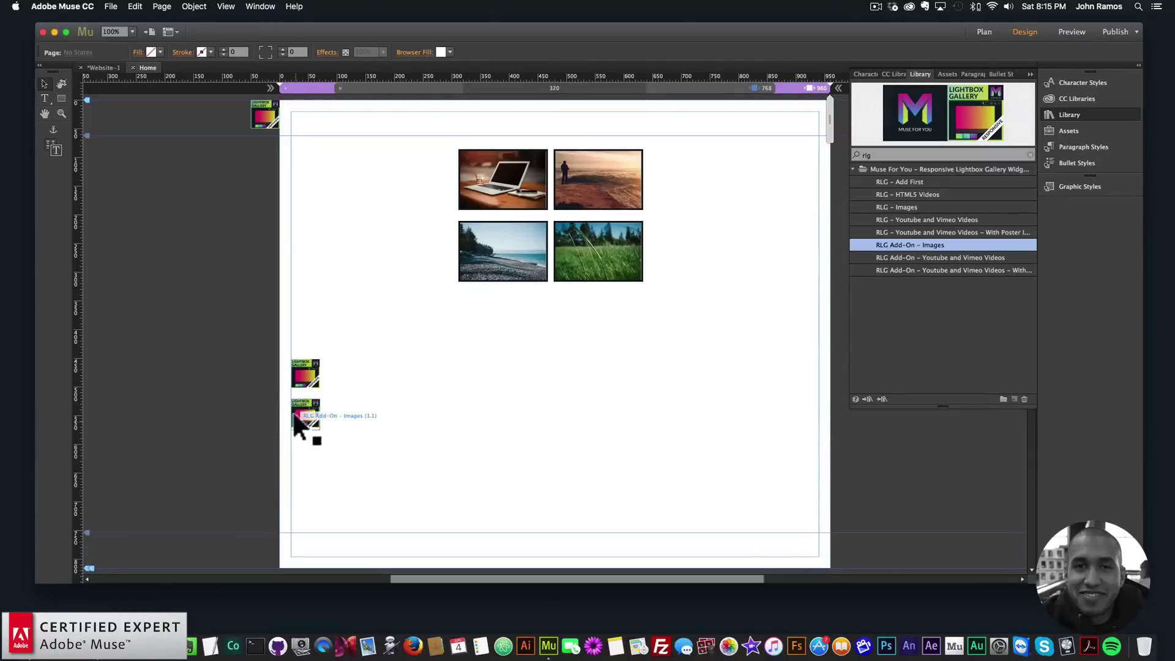
click(116, 6)
click(157, 188)
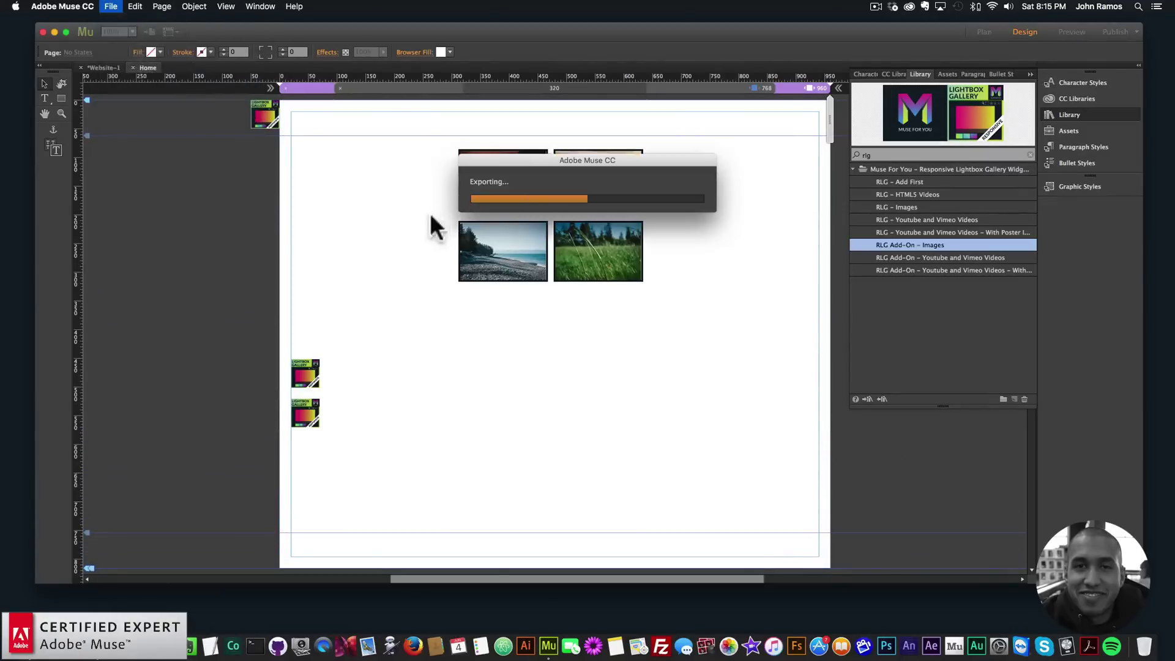
- Examine the previewed gallery's original images and add-on thumbnails from first to last row, and minimize the browser to return to Adobe Muse
scroll(675, 300, down, 3)
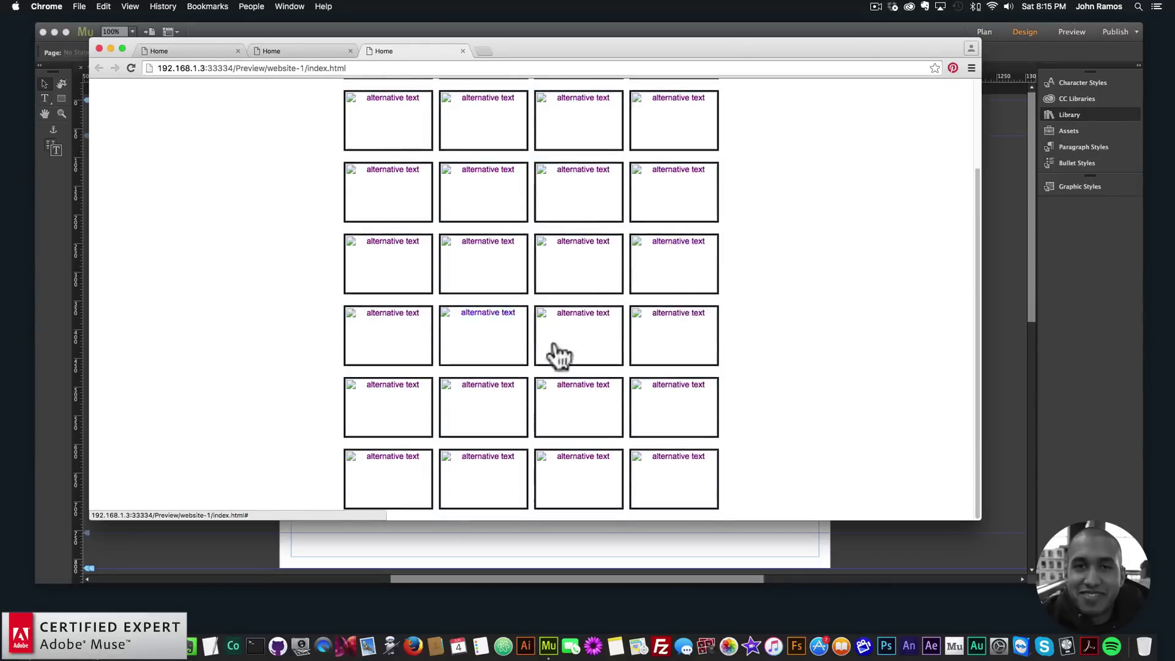
scroll(502, 312, up, 3)
scroll(612, 391, down, 3)
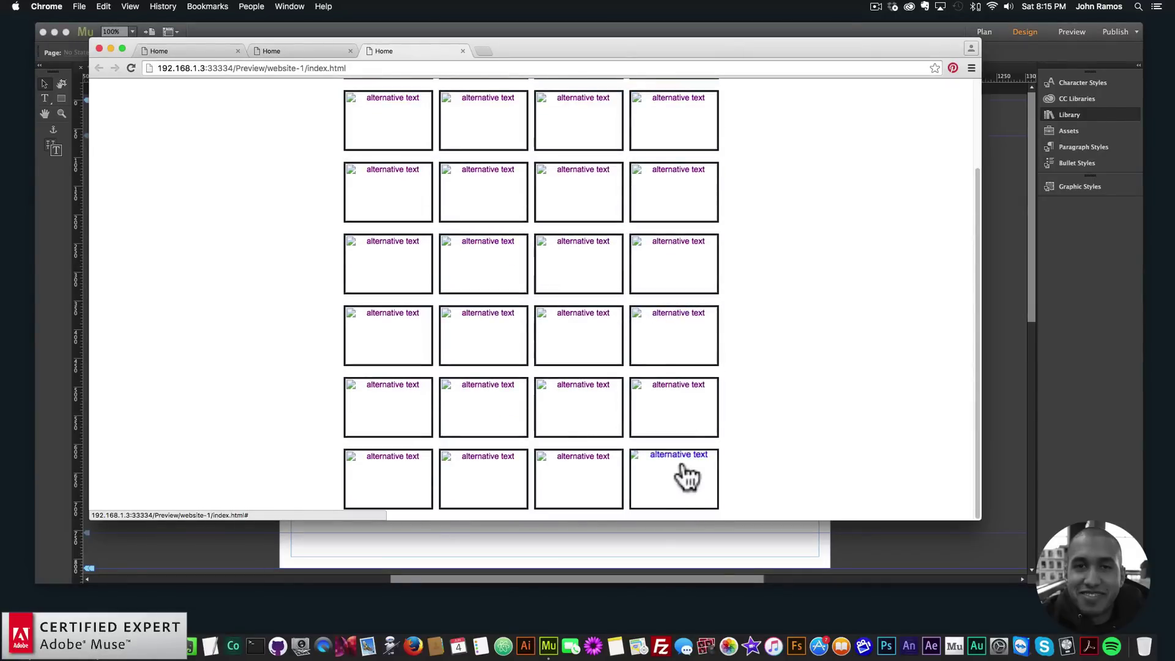
scroll(675, 324, up, 3)
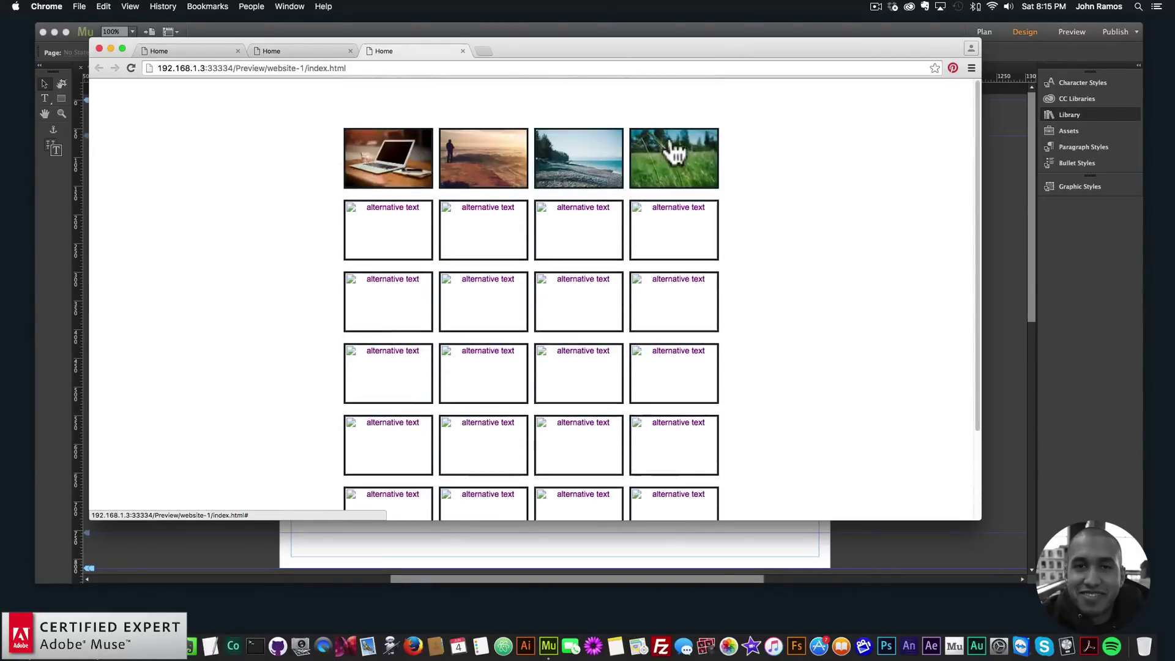
scroll(648, 194, down, 3)
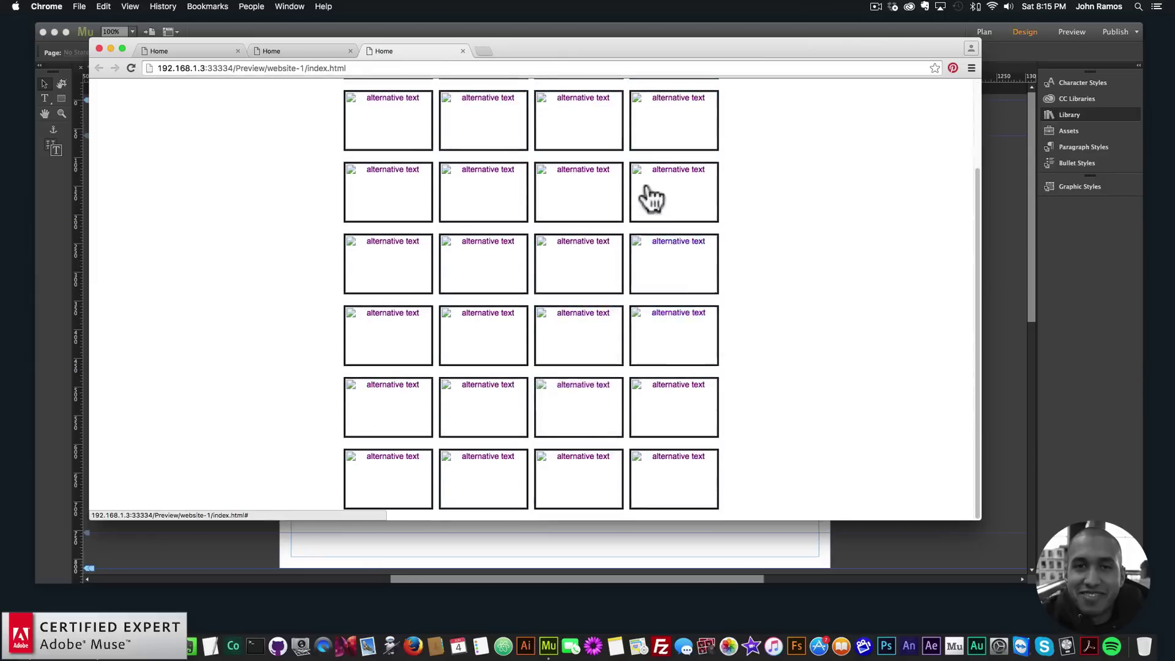
scroll(648, 194, up, 3)
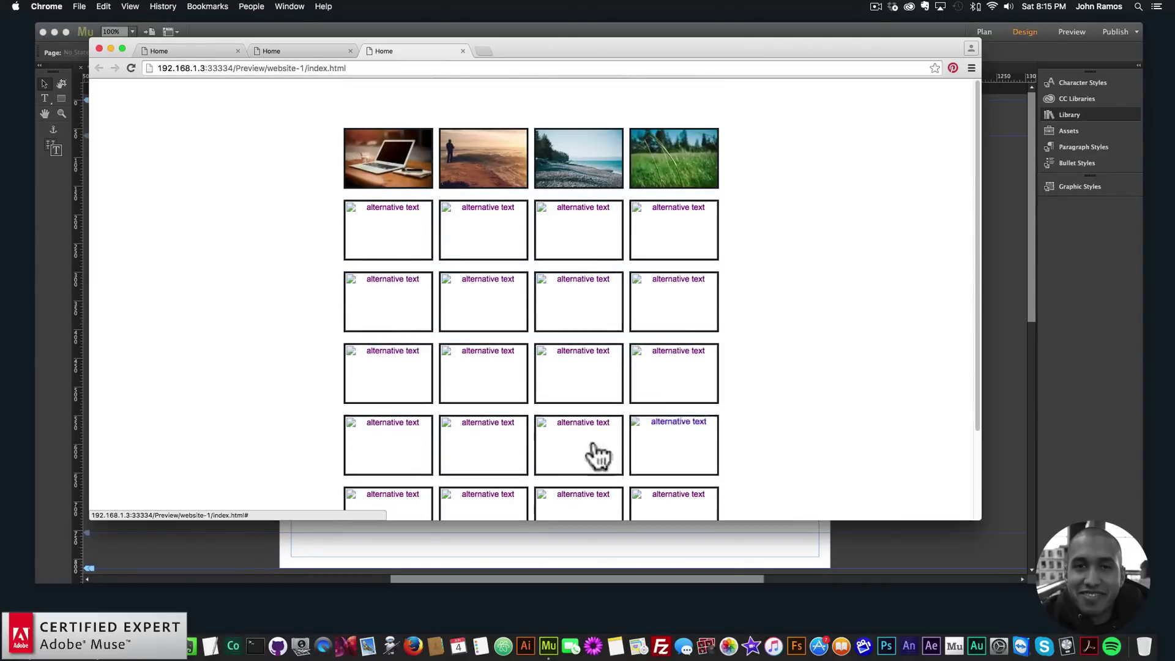
scroll(611, 263, down, 3)
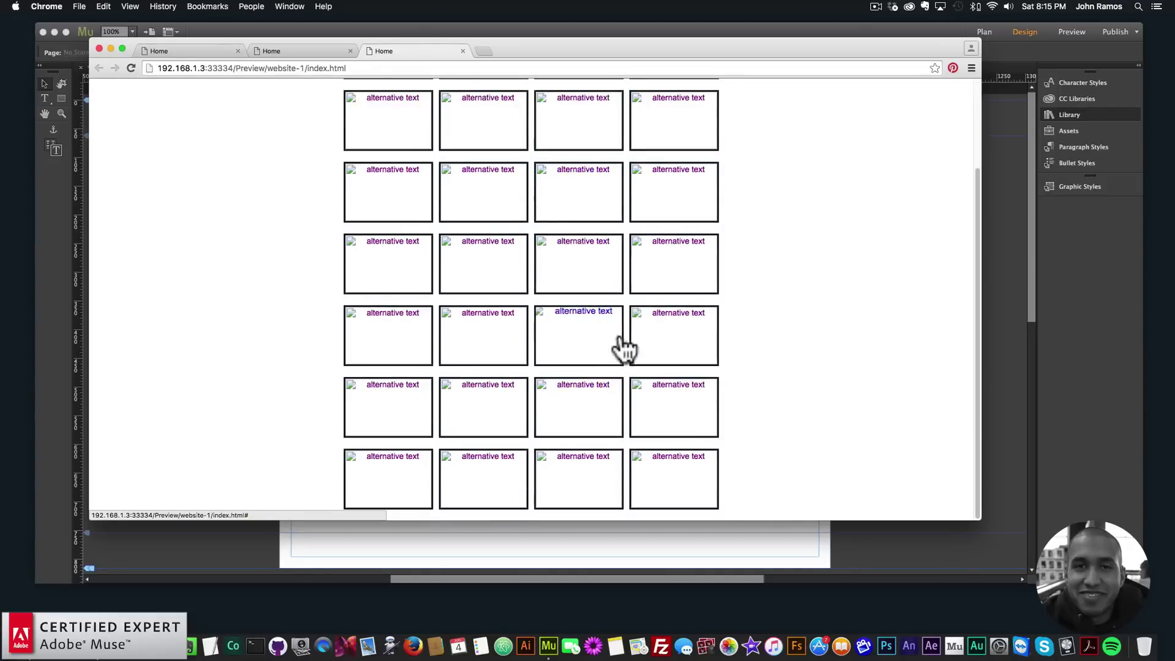
scroll(622, 346, up, 1)
scroll(700, 346, up, 2)
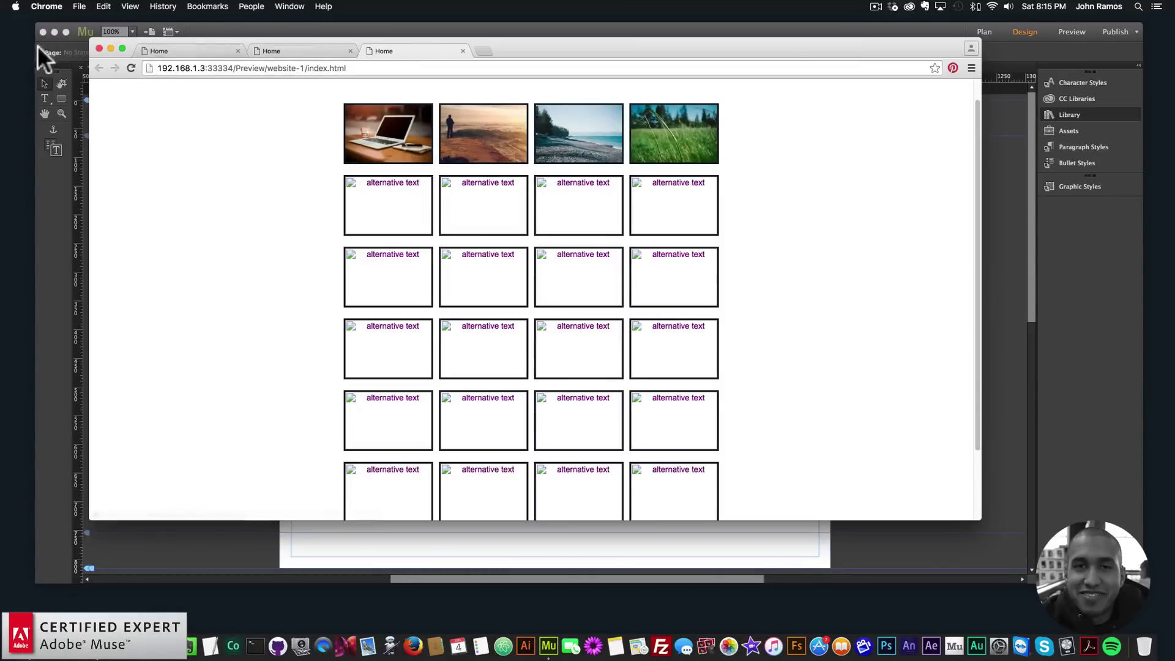
click(110, 48)
drag(918, 245, 441, 288)
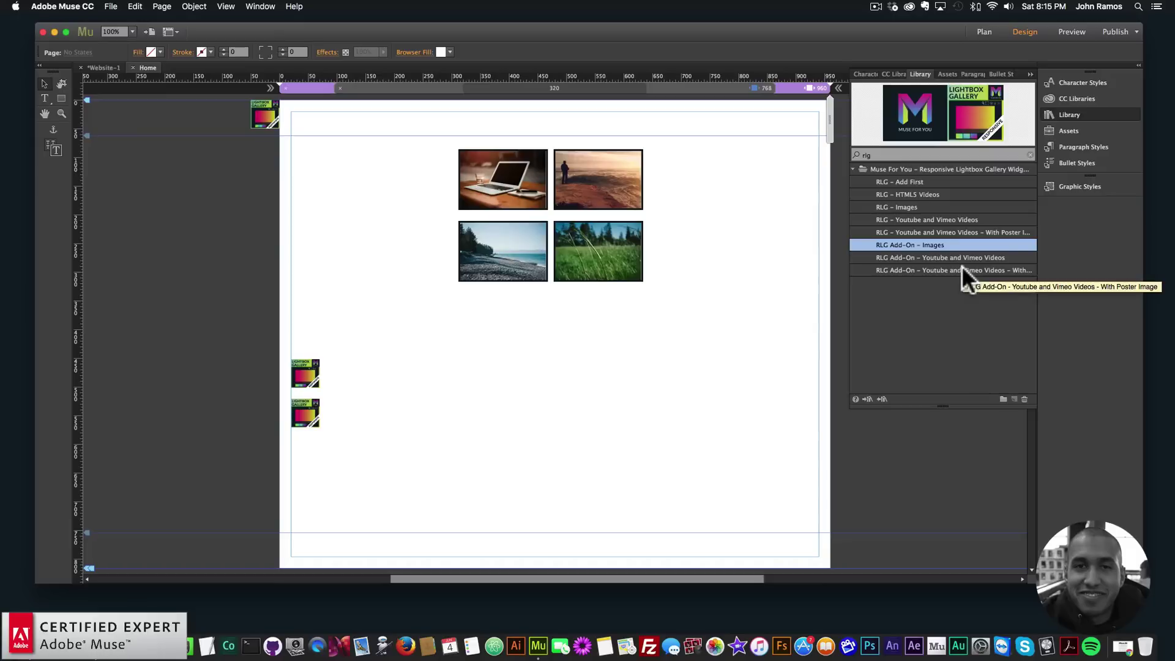
drag(918, 245, 662, 289)
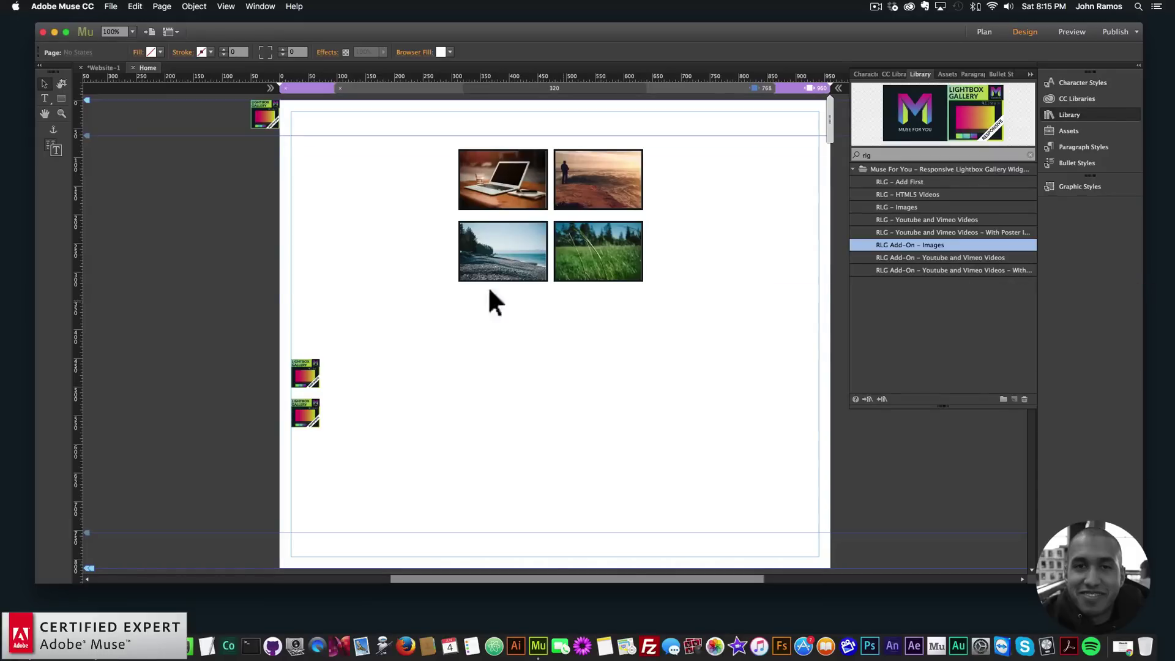
drag(489, 290, 420, 280)
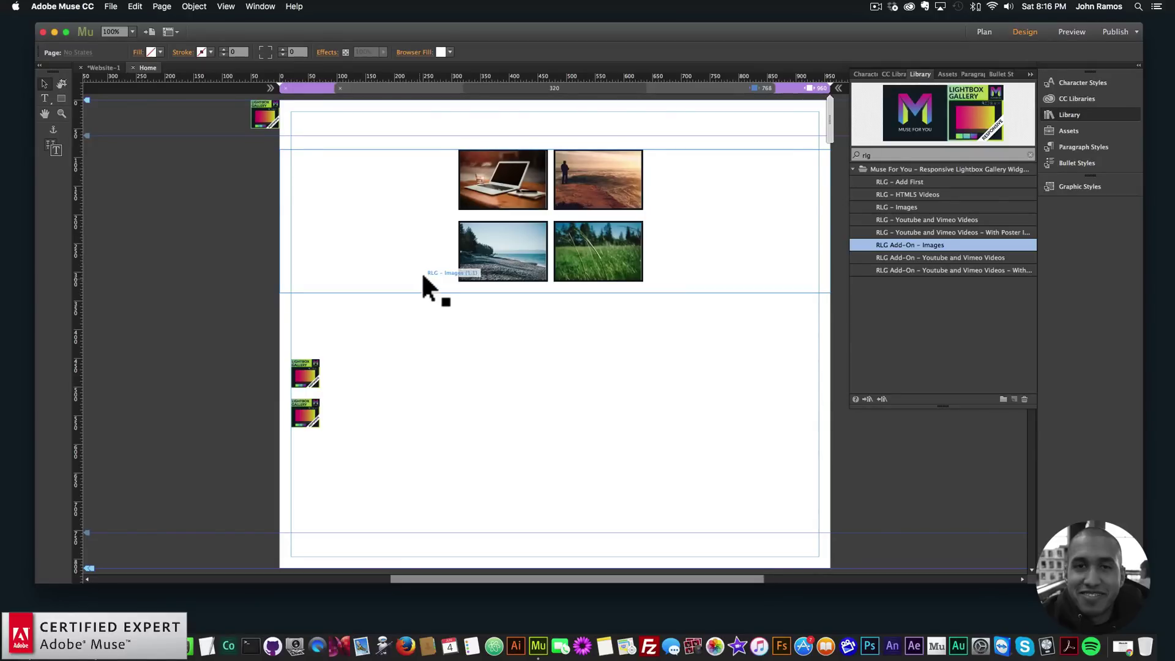
click(485, 340)
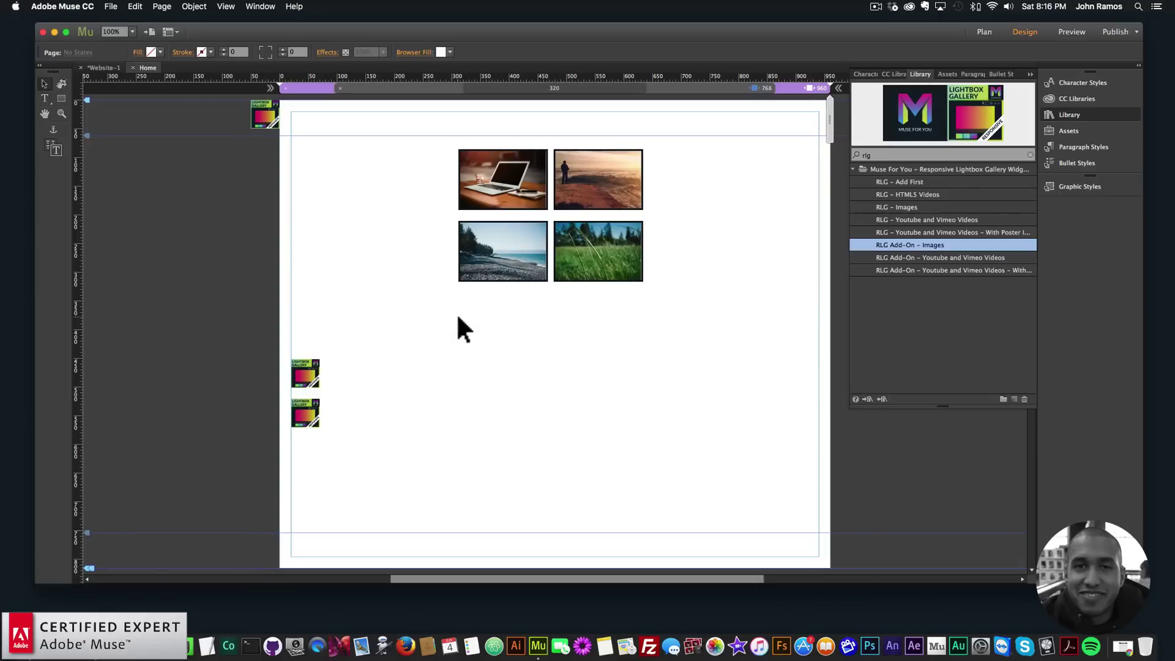
- Switch to Chrome and open museforyoushop.com in a new tab
key(super+alt+e)
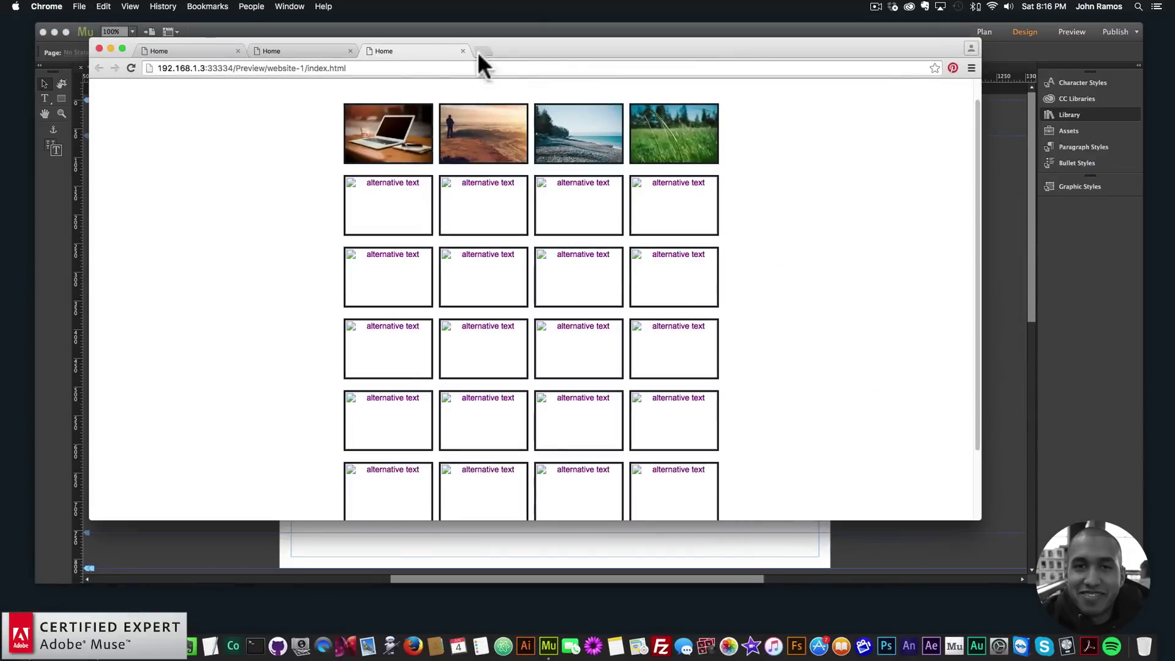
click(481, 52)
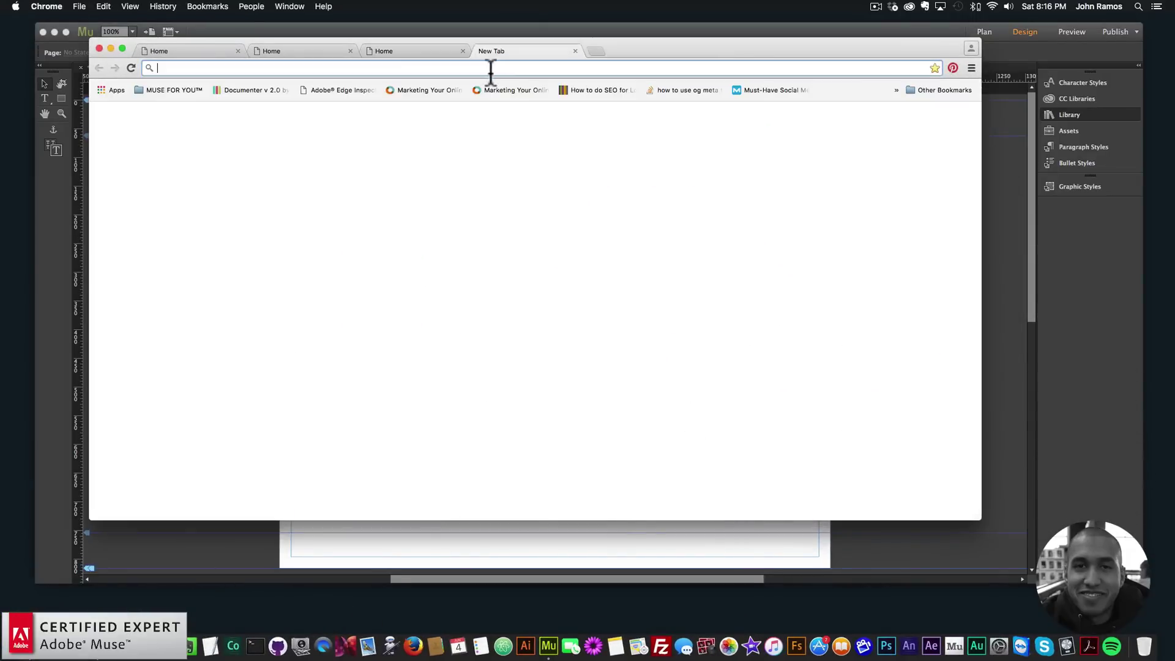
text(museforyoushop.com)
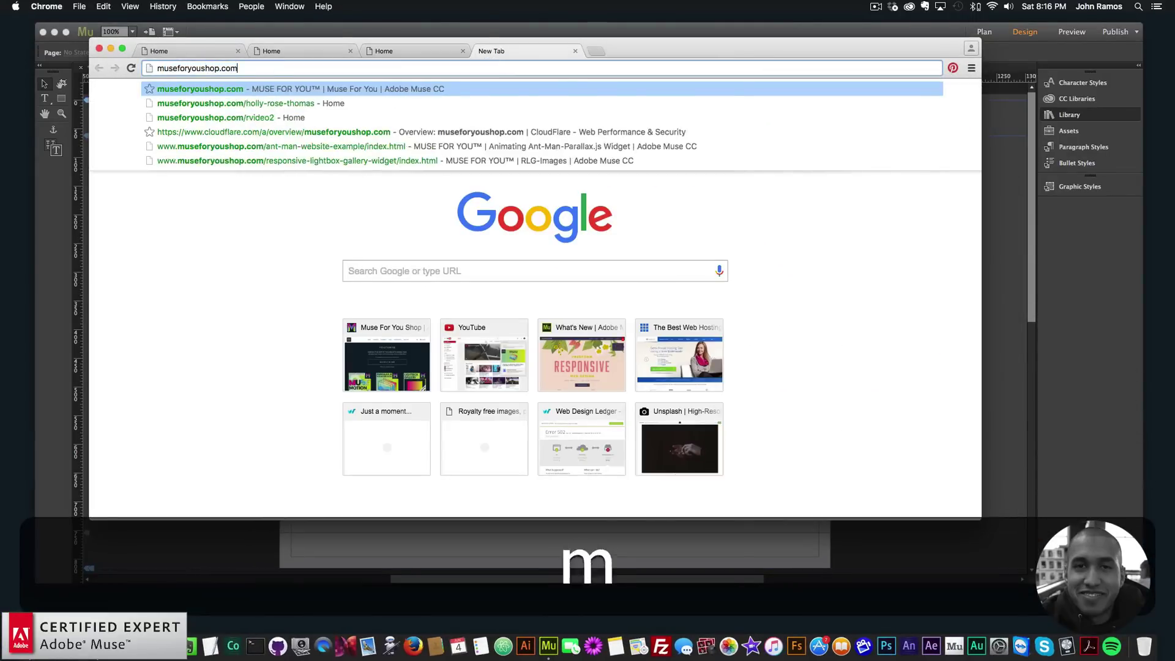
key(Return)
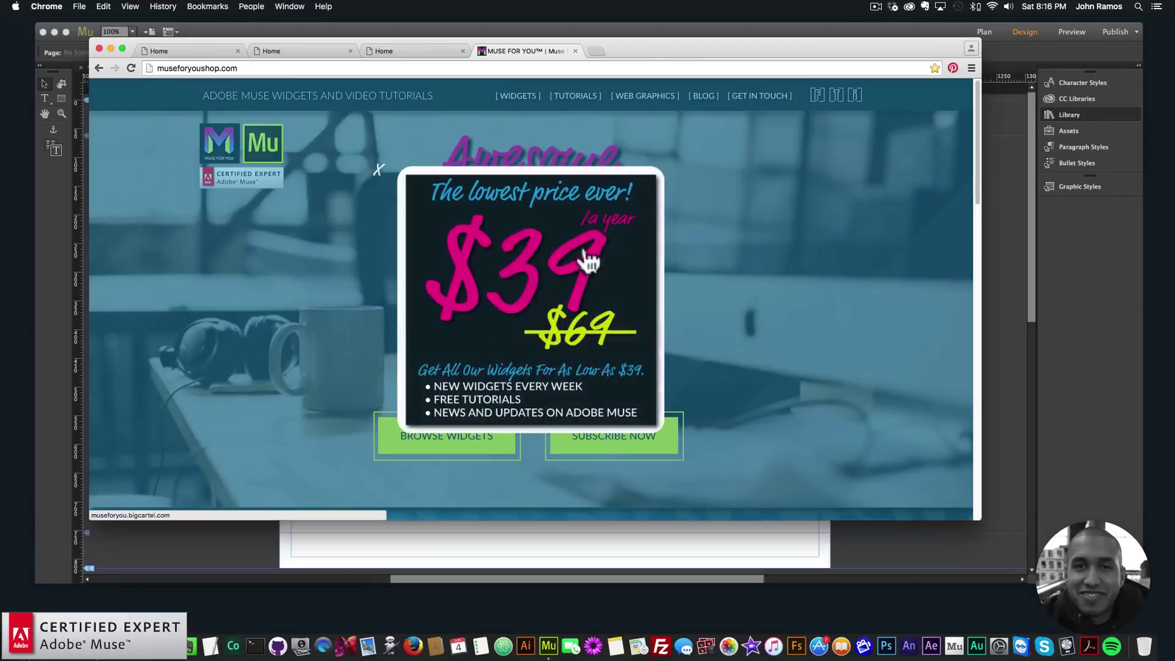
- Go to the Muse For You shop from the promotional offer and open the Responsive Lightbox Gallery Widget's product page
click(521, 282)
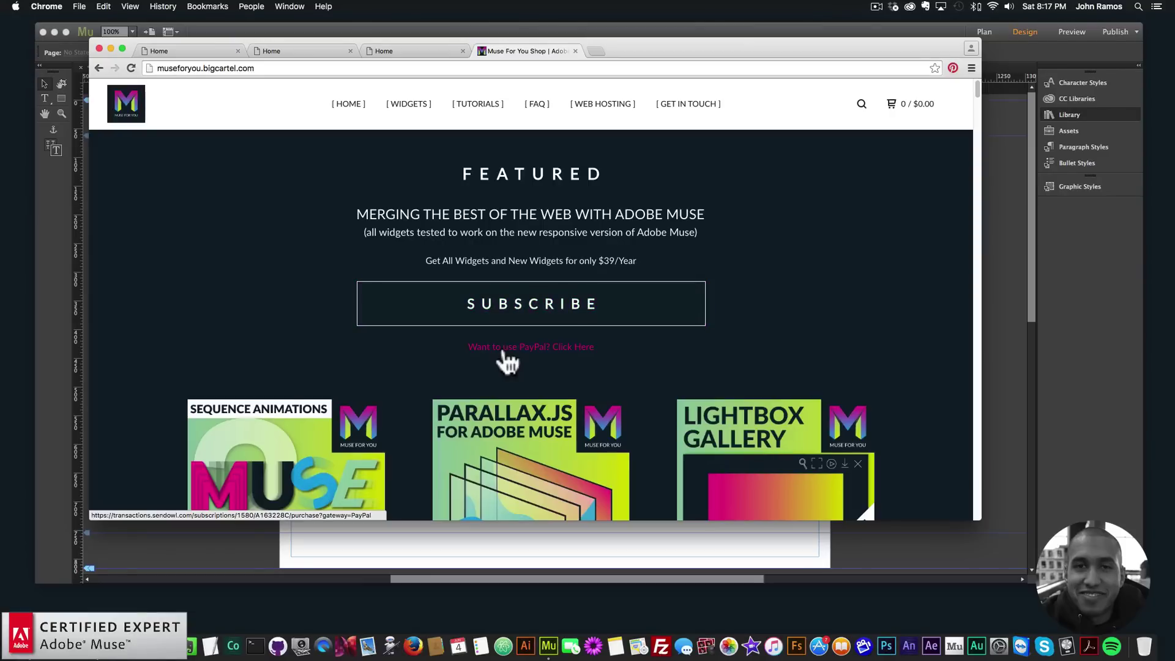
scroll(713, 301, down, 3)
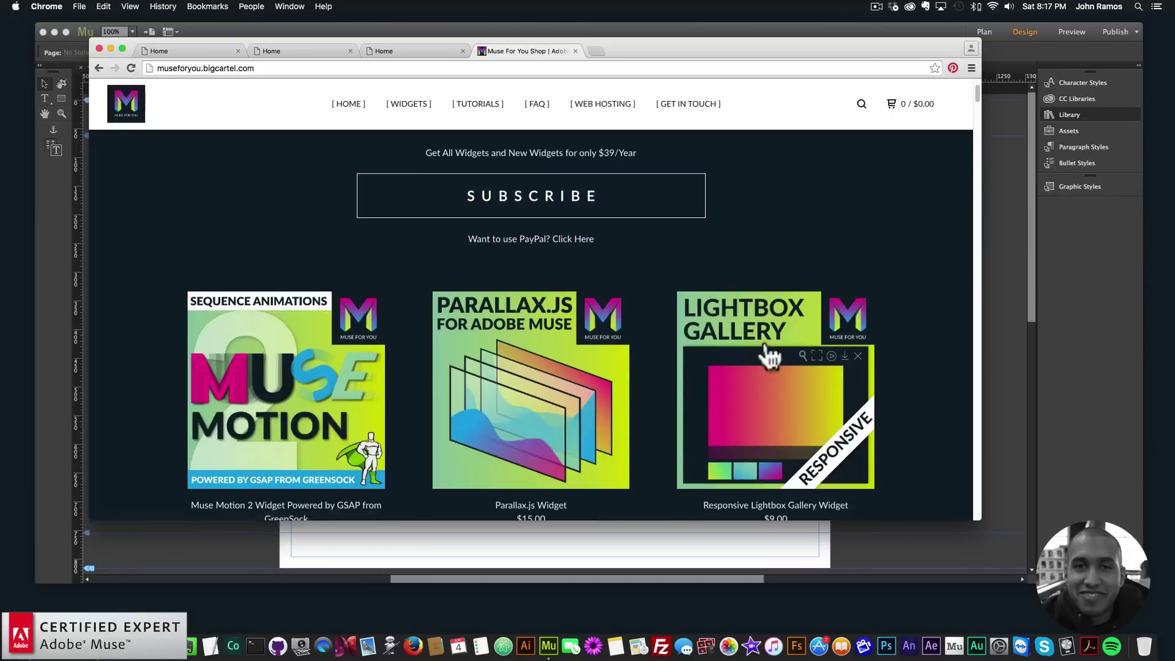
scroll(776, 392, down, 1)
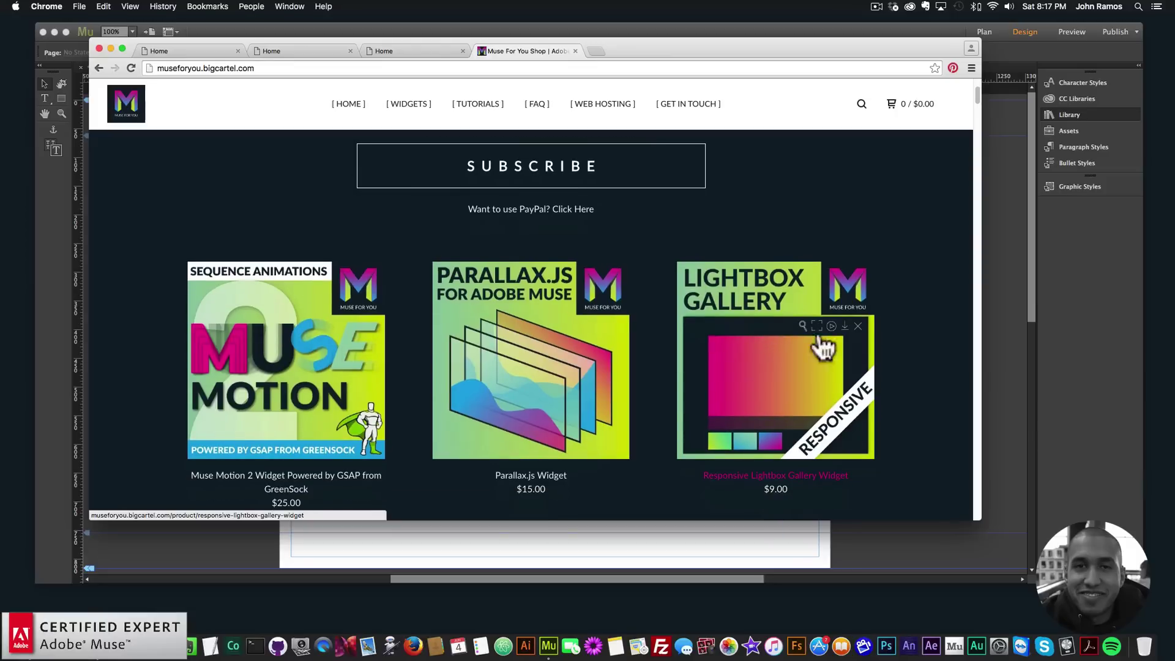
click(774, 351)
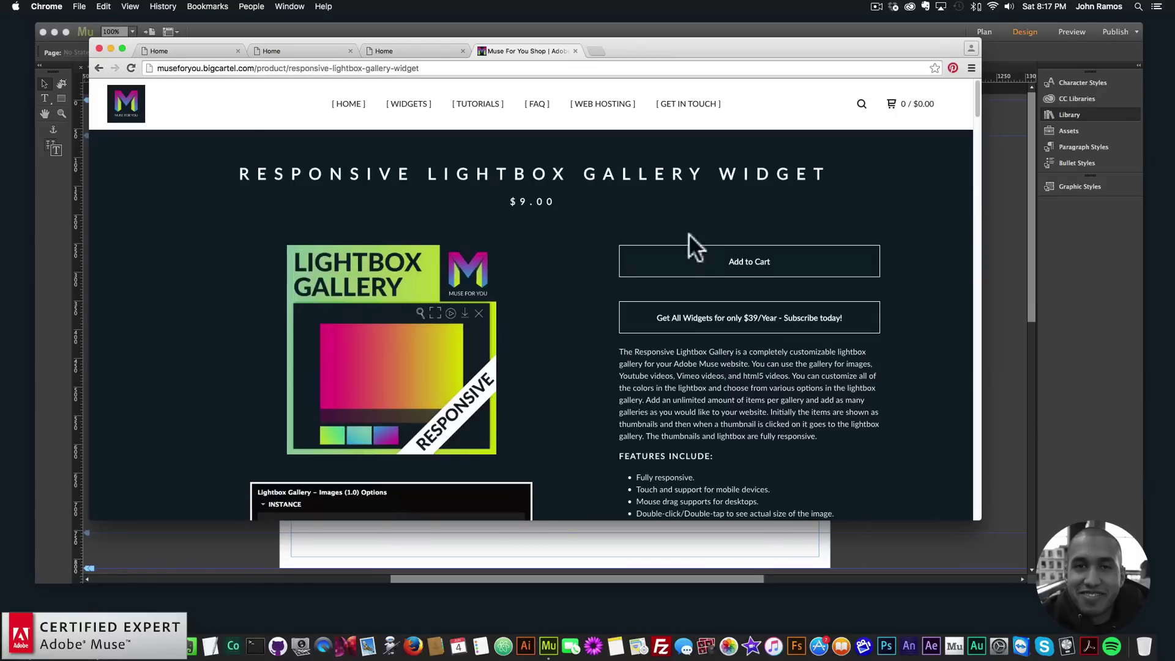